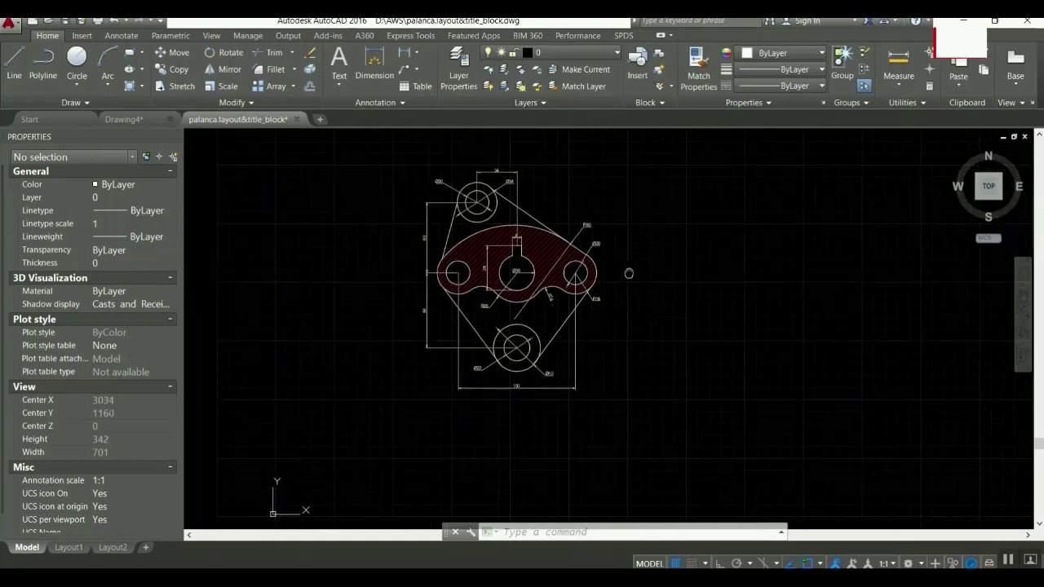
Zoom to the extents so the whole lever drawing is visible.
scroll(601, 226, up, 3)
text(z)
key(Return)
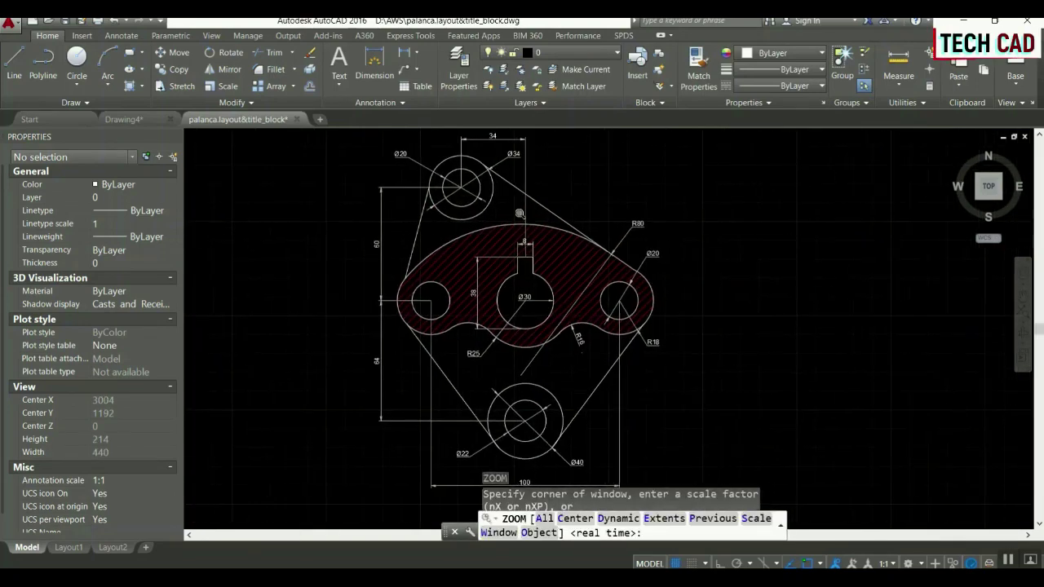
text(e)
key(Return)
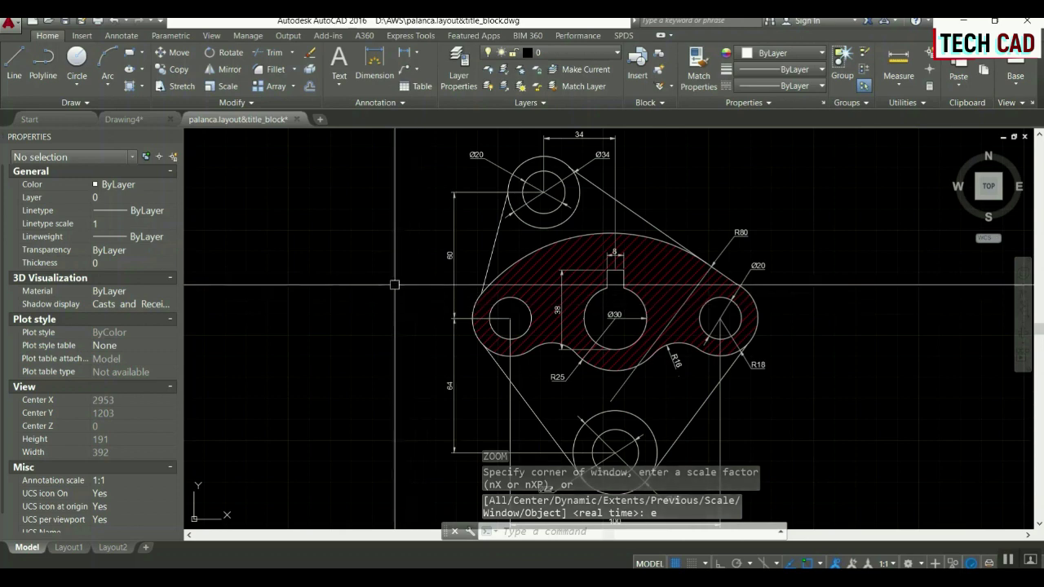
Rename the Layout1 paper layout to A4Paper.
click(69, 548)
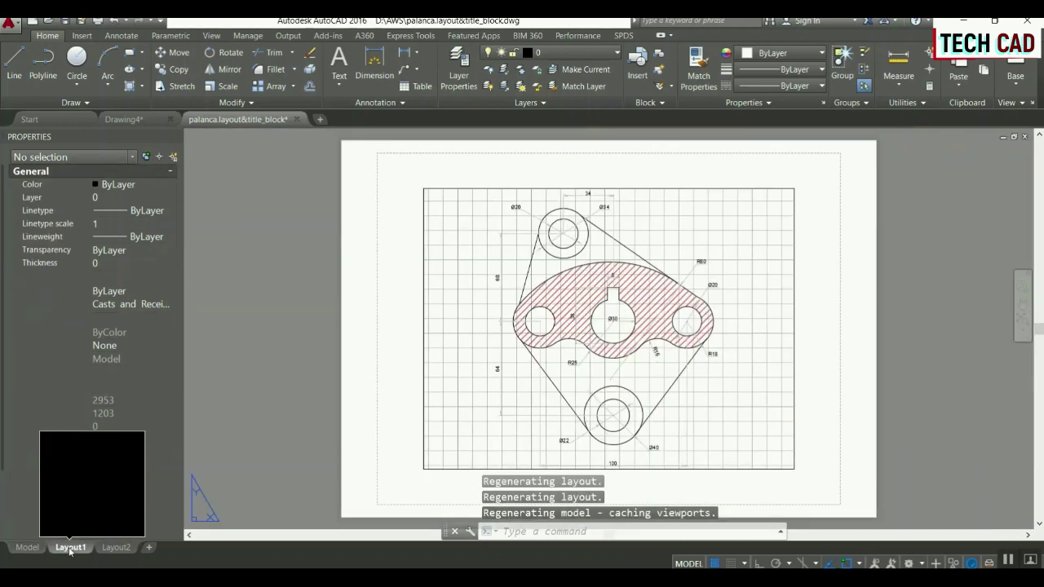
right_click(73, 559)
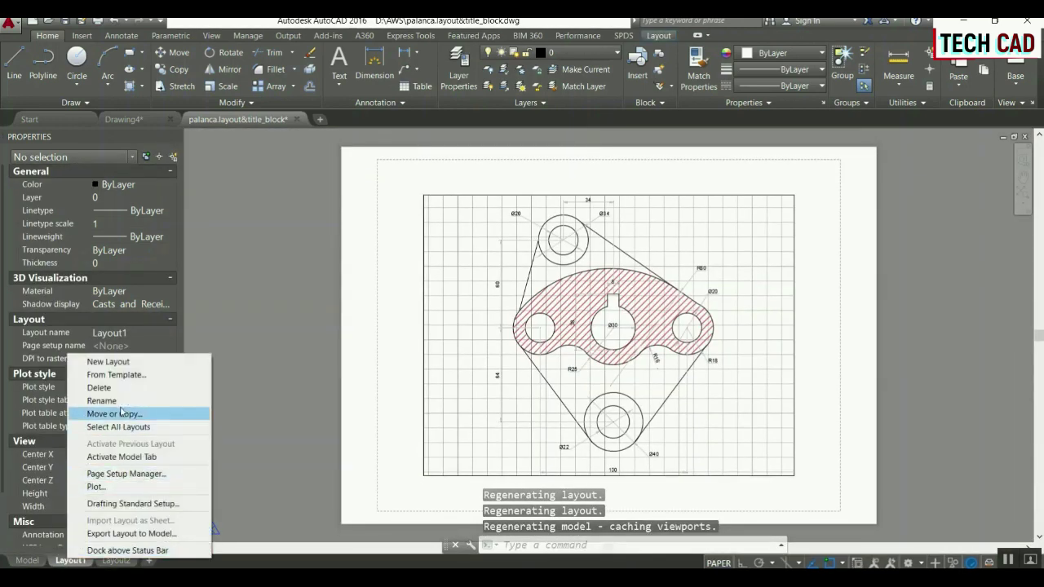
click(121, 400)
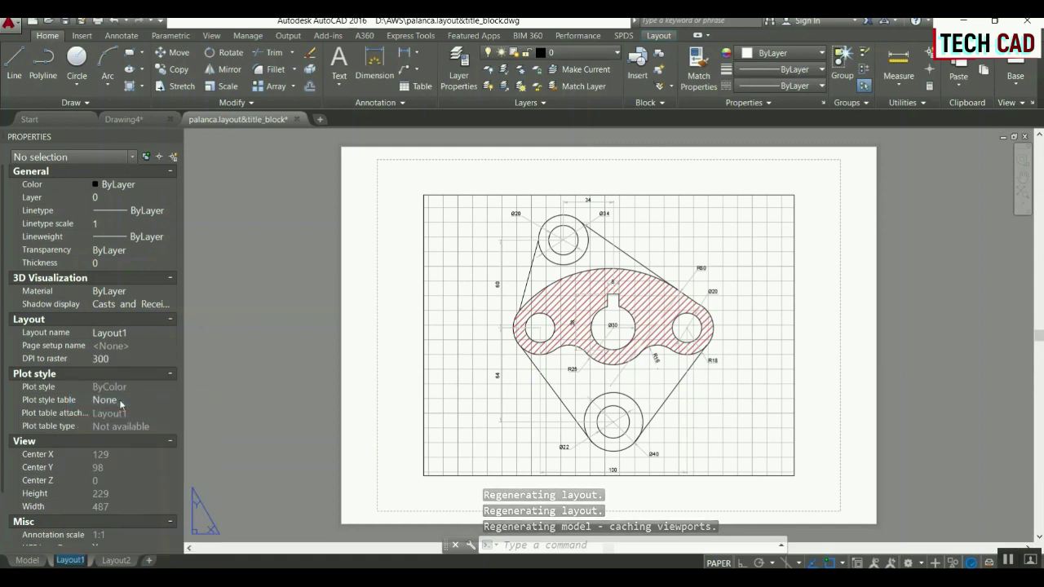
text(A)
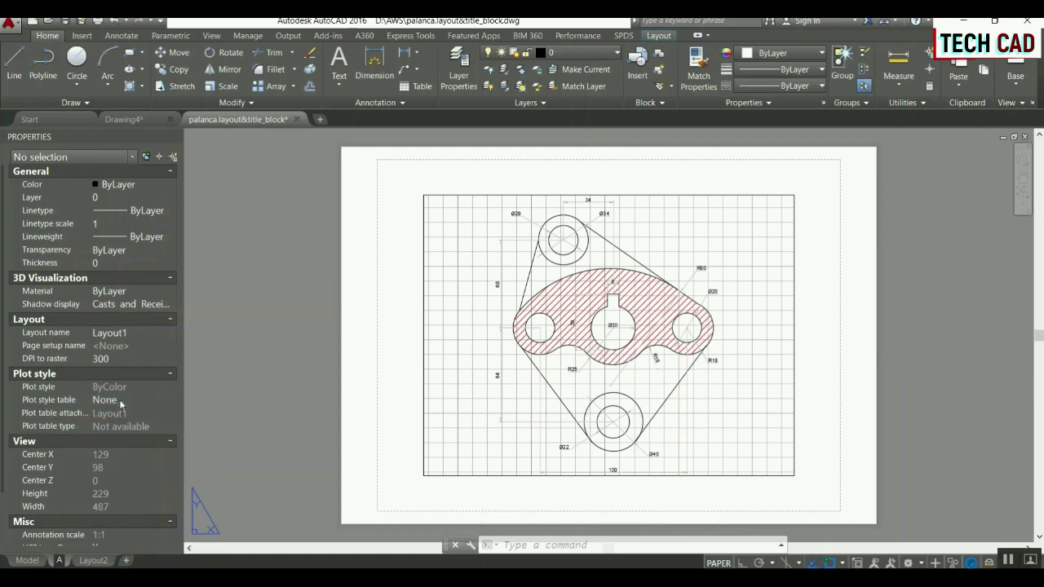
text(4P)
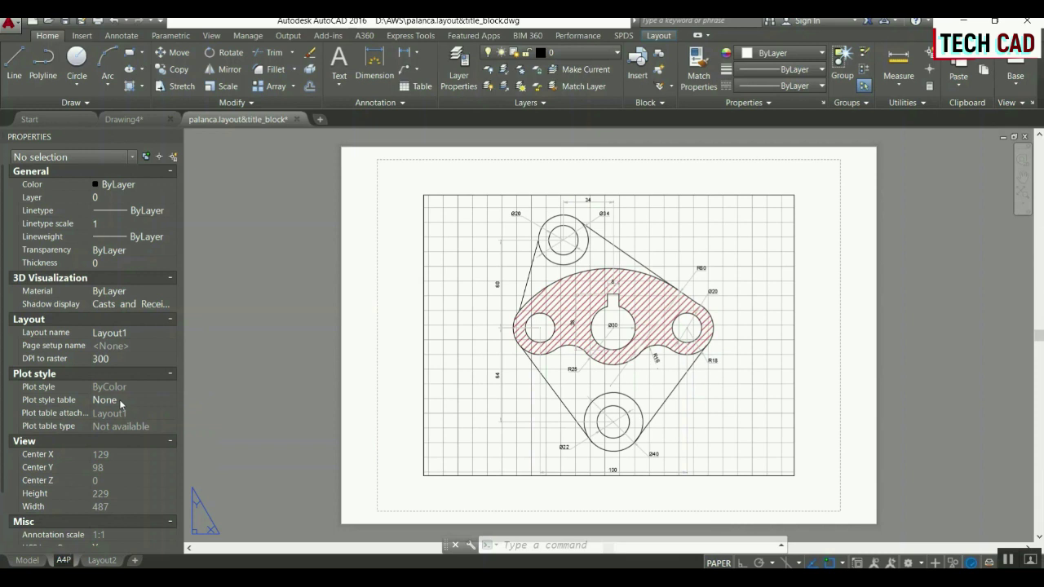
text(aper)
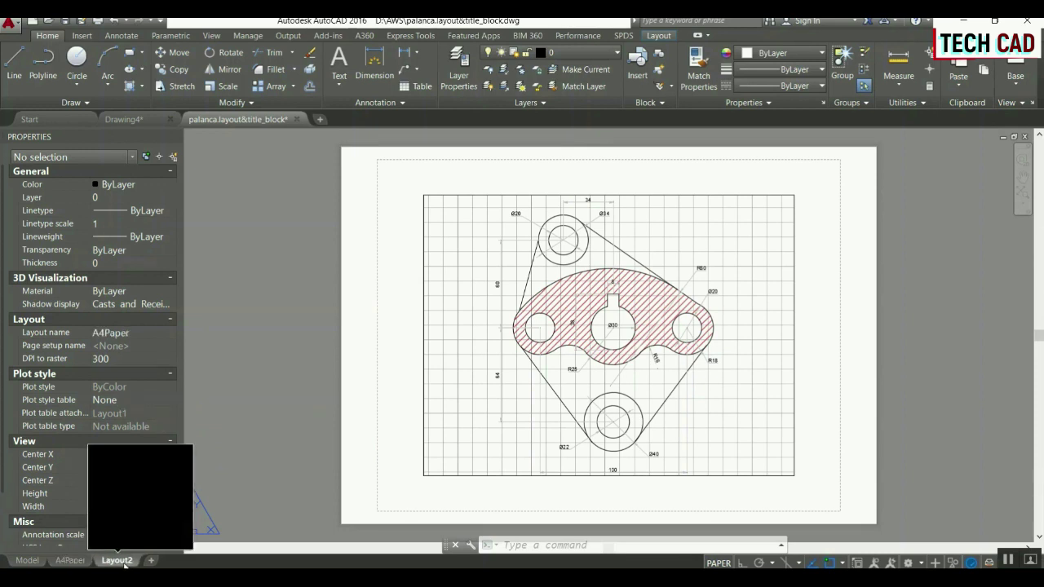
Delete the unused Layout2 layout.
right_click(114, 560)
click(159, 391)
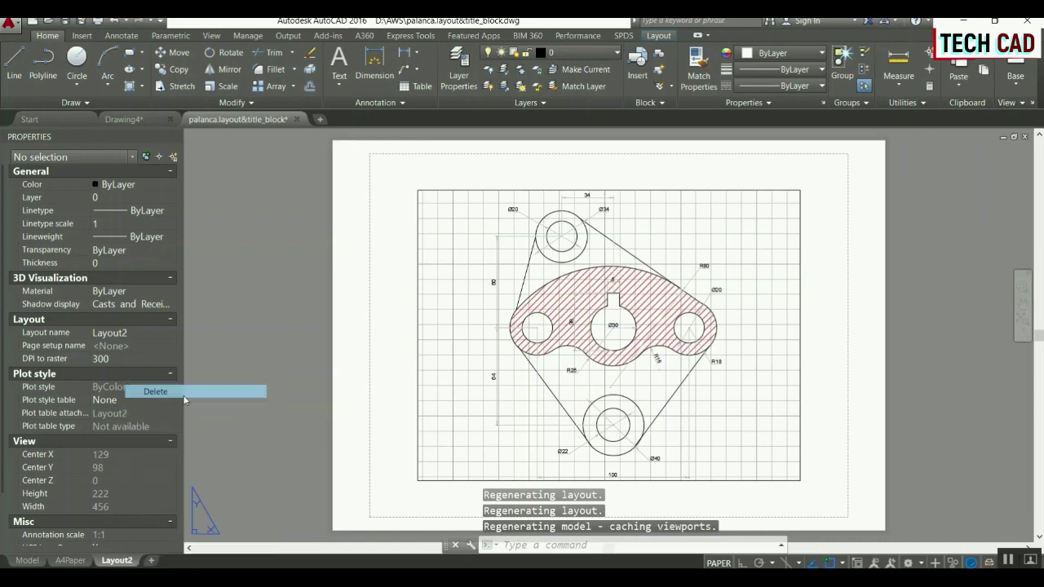
click(538, 349)
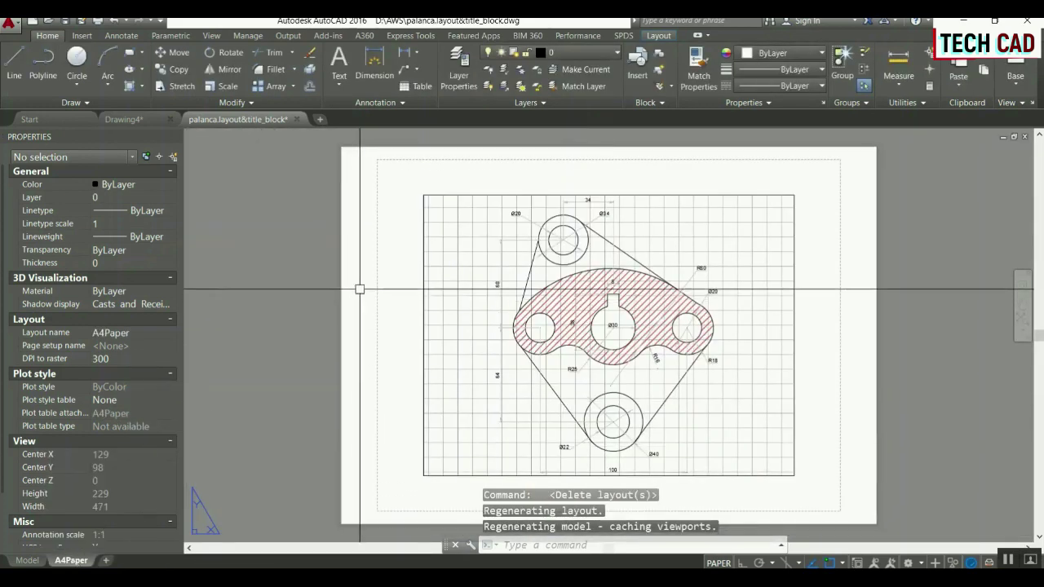
right_click(67, 560)
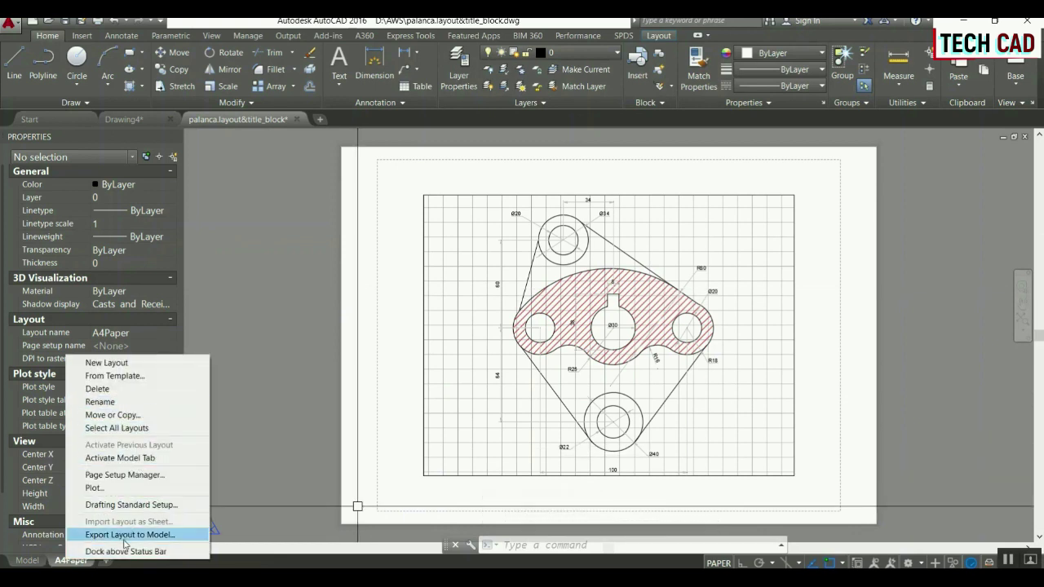
Set the A4Paper page setup's plotter to AutoCAD PDF (General Documentation).pc3.
click(161, 476)
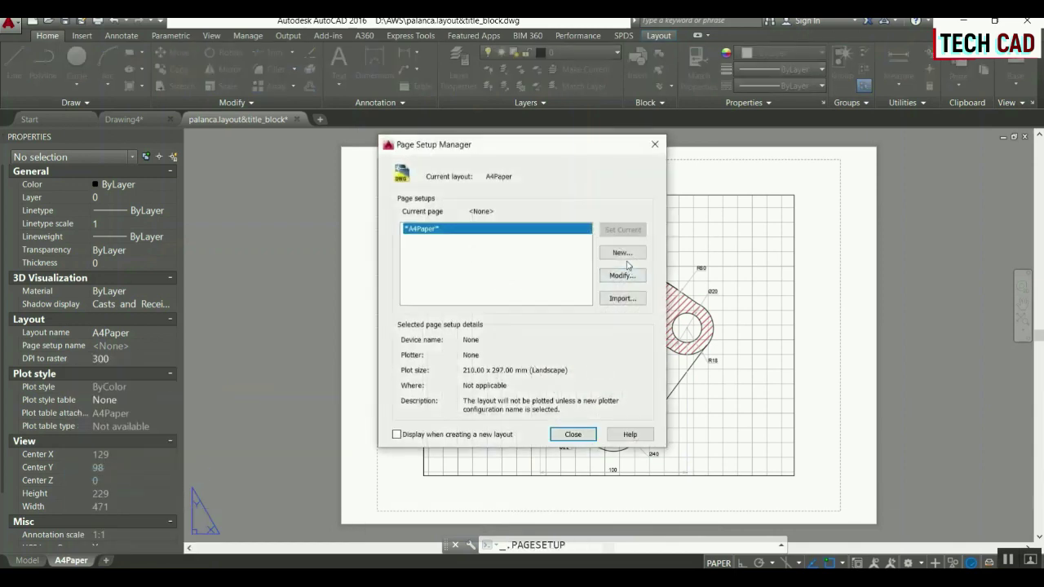
click(625, 278)
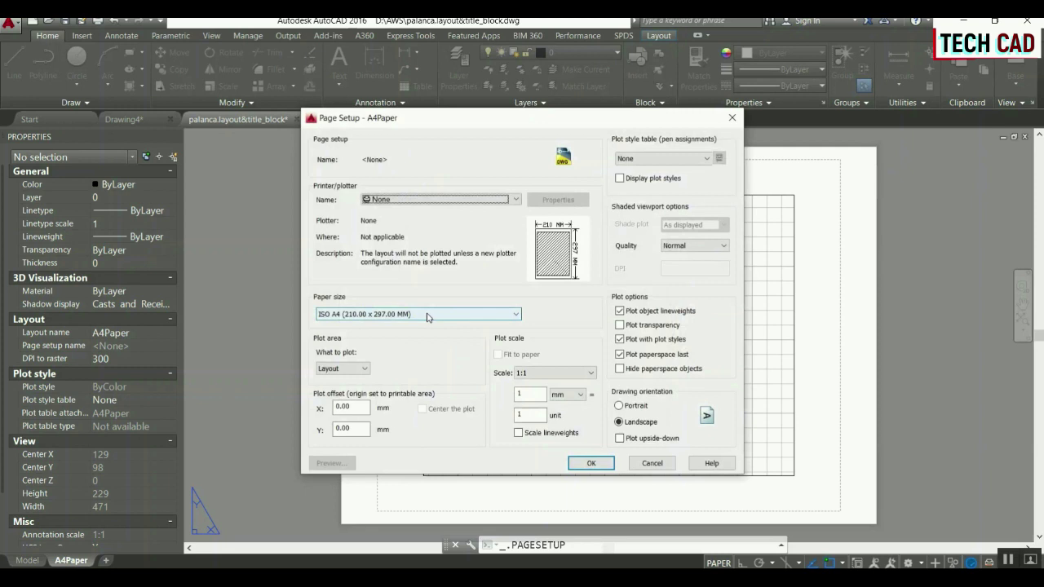
click(514, 200)
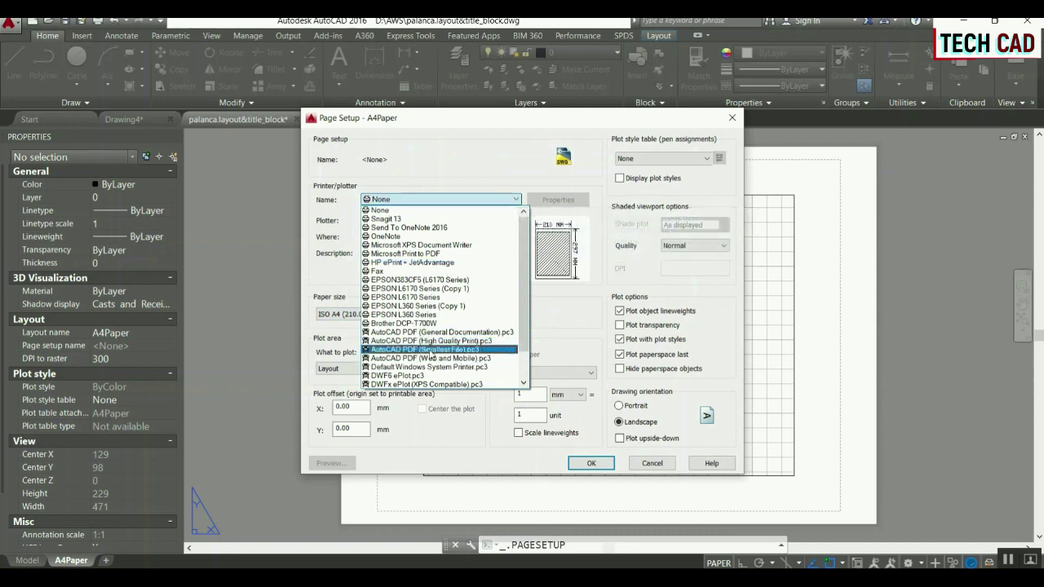
click(431, 333)
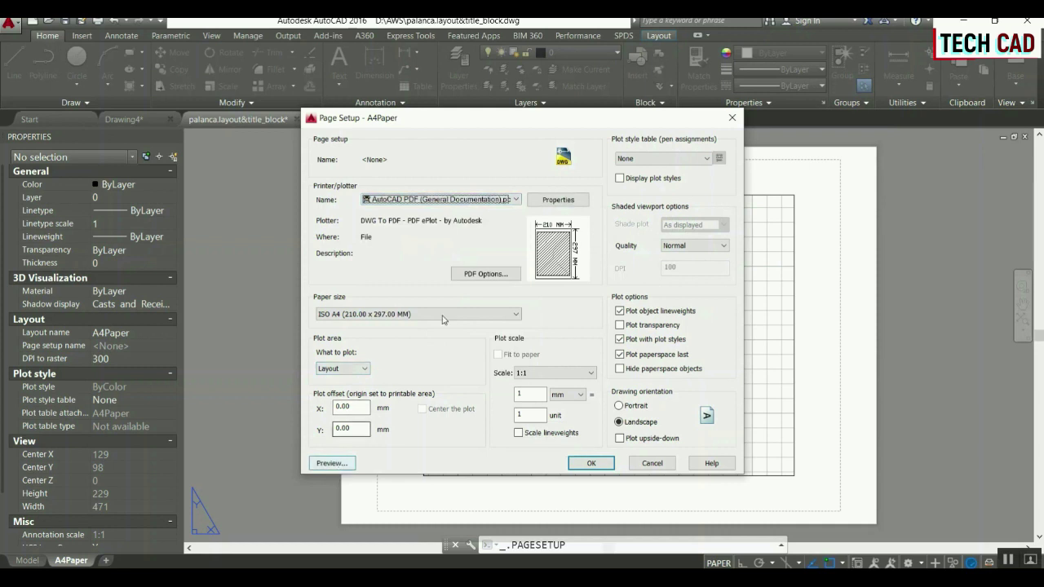
In the PDF plotter's properties, add a new entry under Custom Paper Sizes.
click(555, 202)
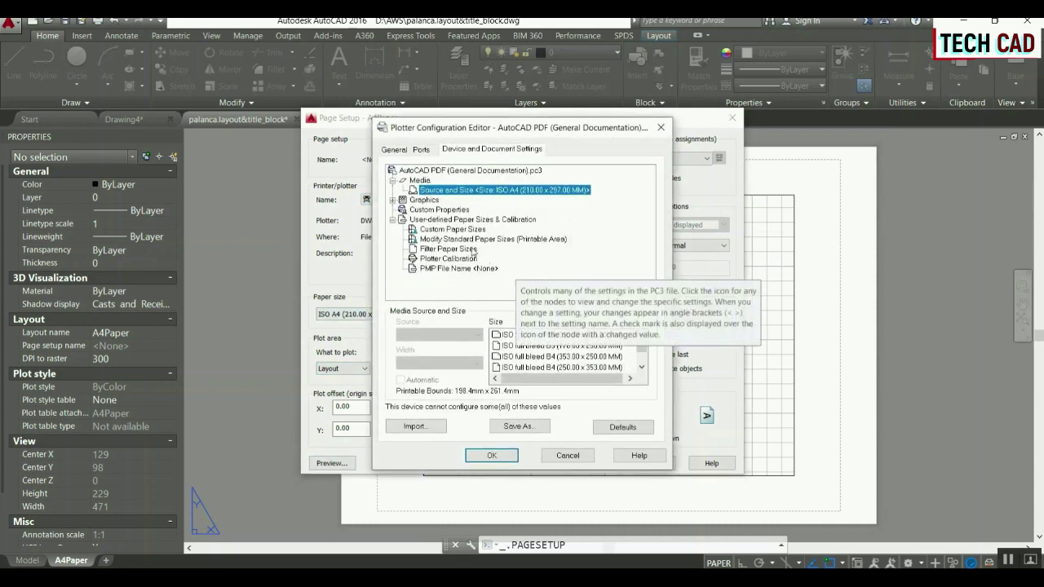
click(450, 231)
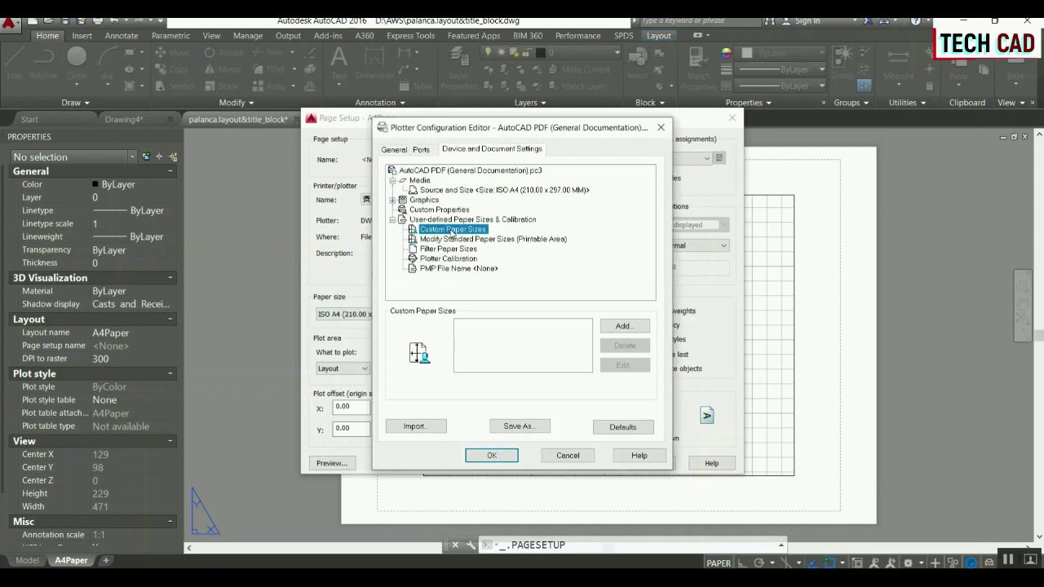
click(619, 327)
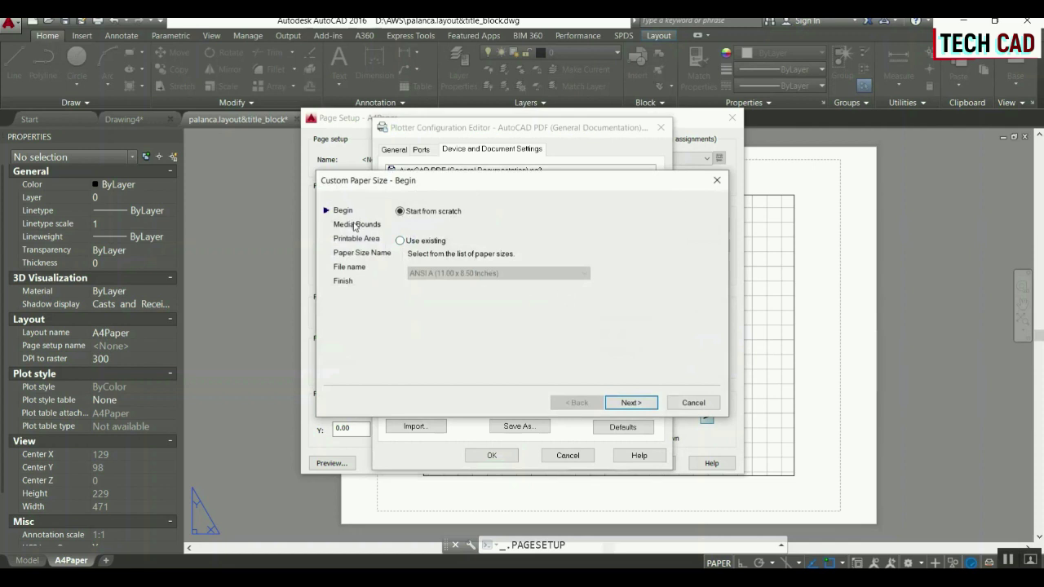
Set the custom paper to 297 × 210 mm with 10 mm margins on every side.
click(638, 404)
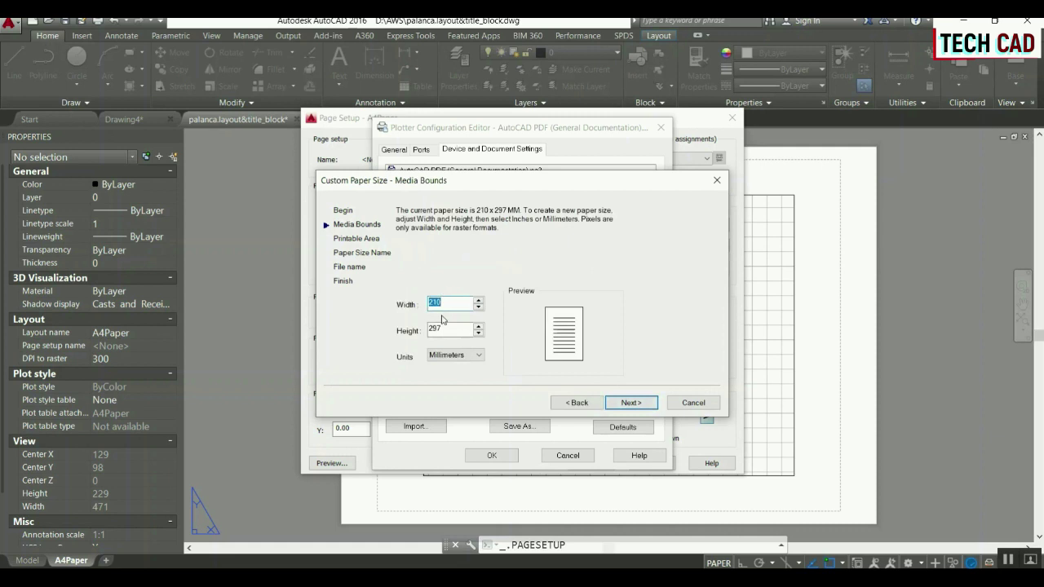
text(297)
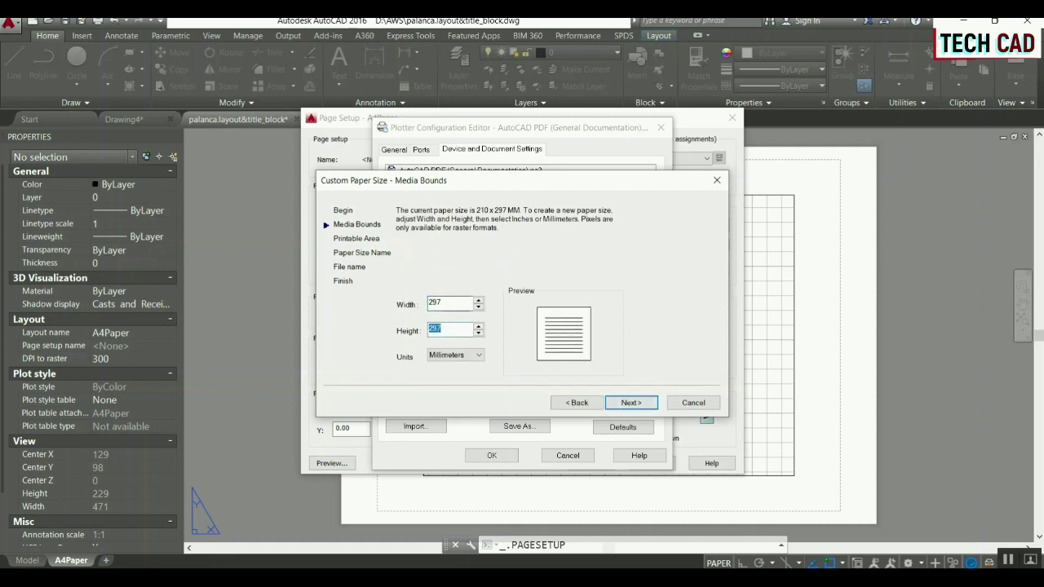
text(210)
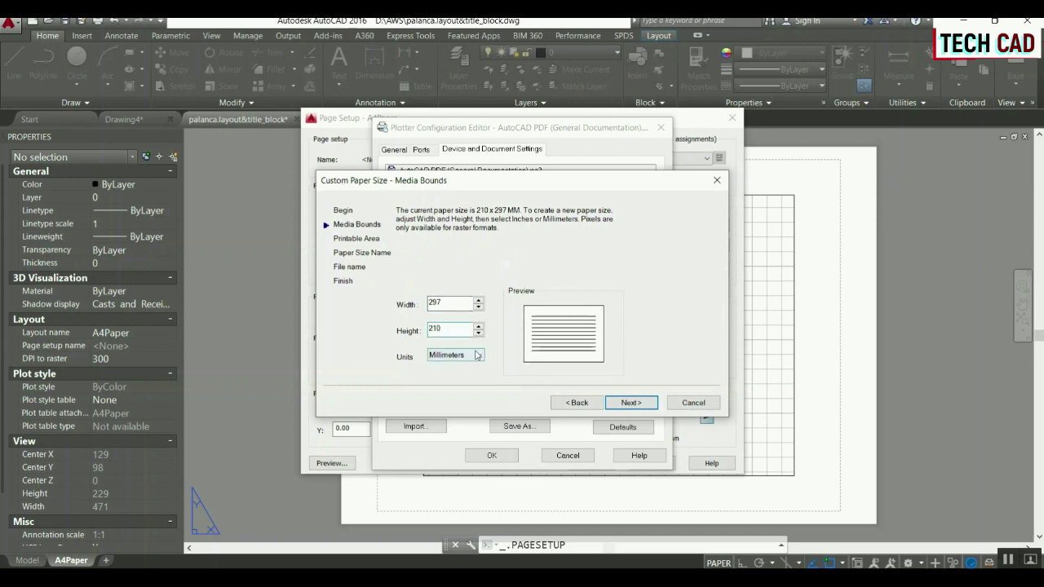
click(625, 402)
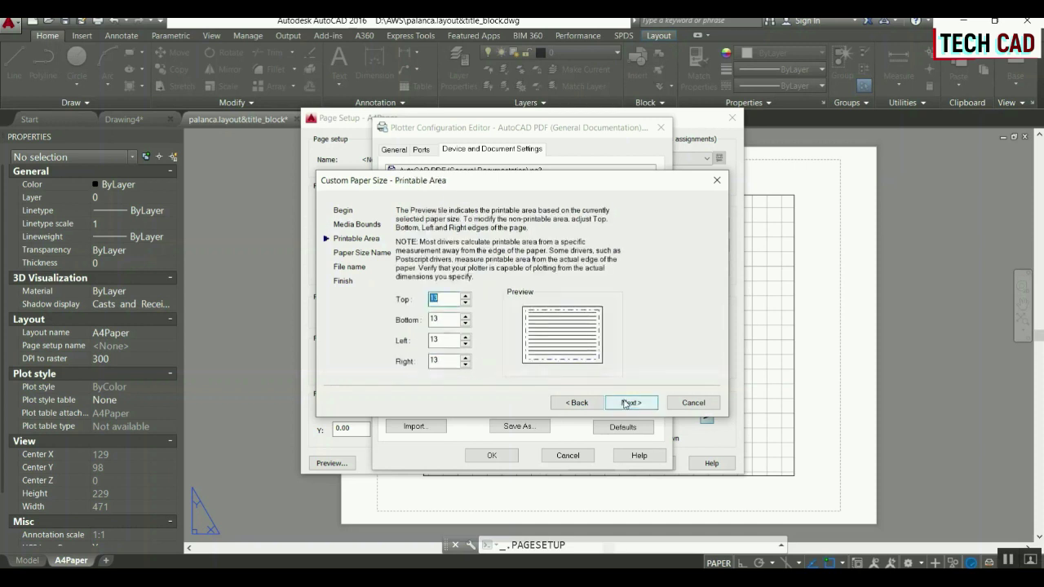
text(10)
key(Tab)
text(11010)
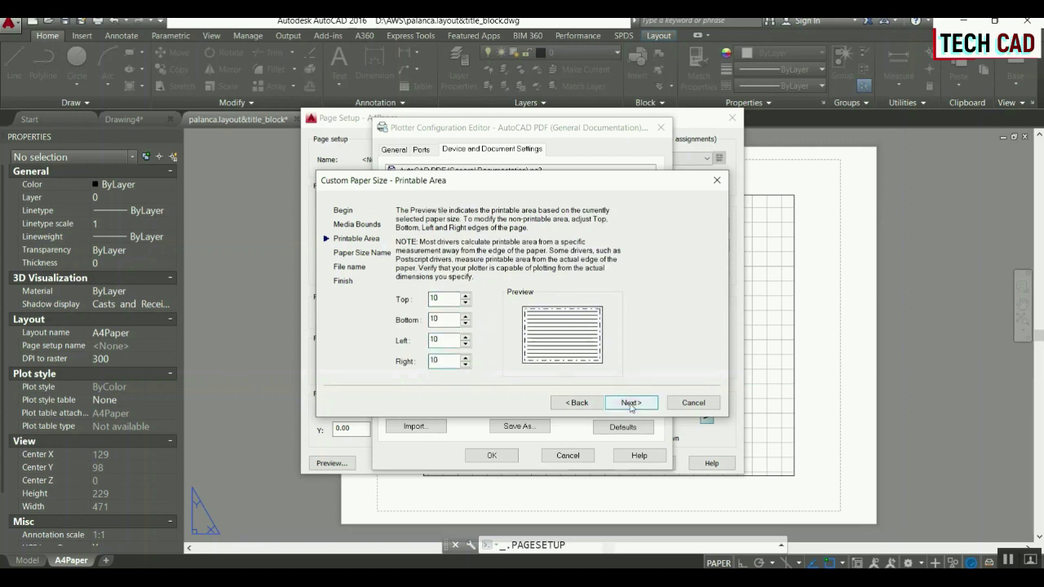
click(630, 403)
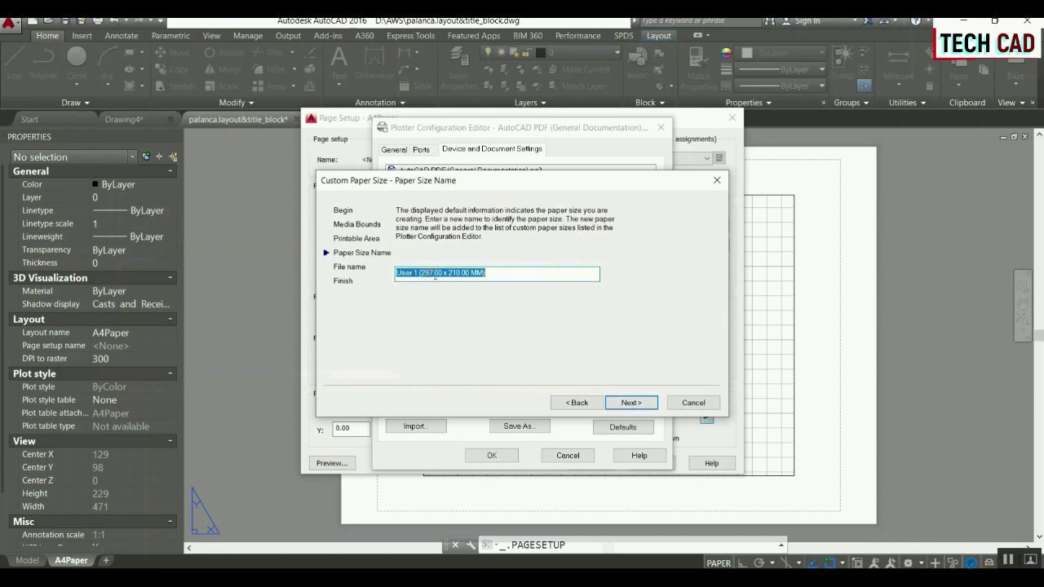
Name the paper size A4Paper with file name A4Paper.pdf and finish the wizard.
text(A4Paper)
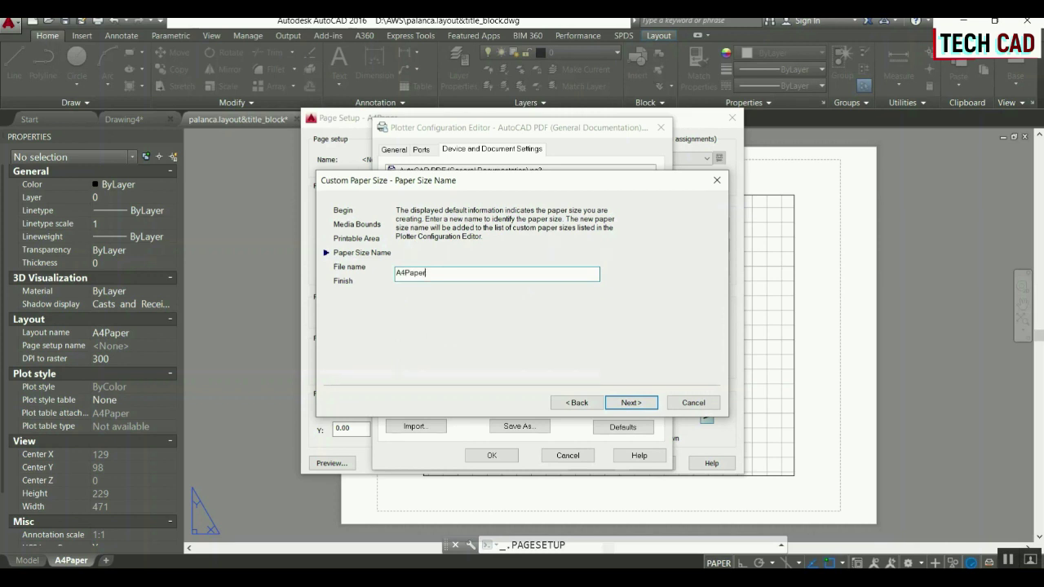
click(653, 404)
click(653, 404)
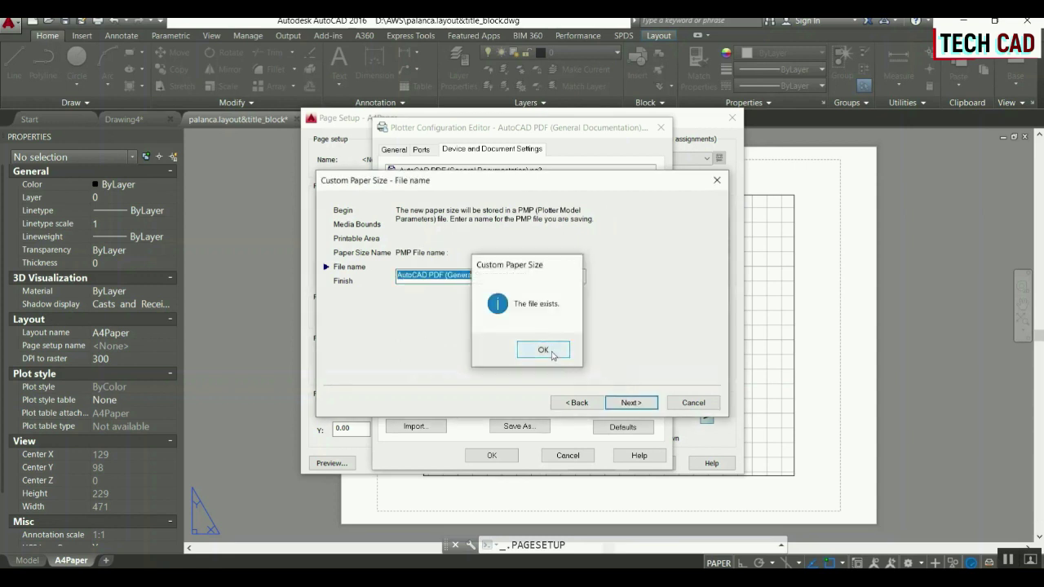
click(543, 349)
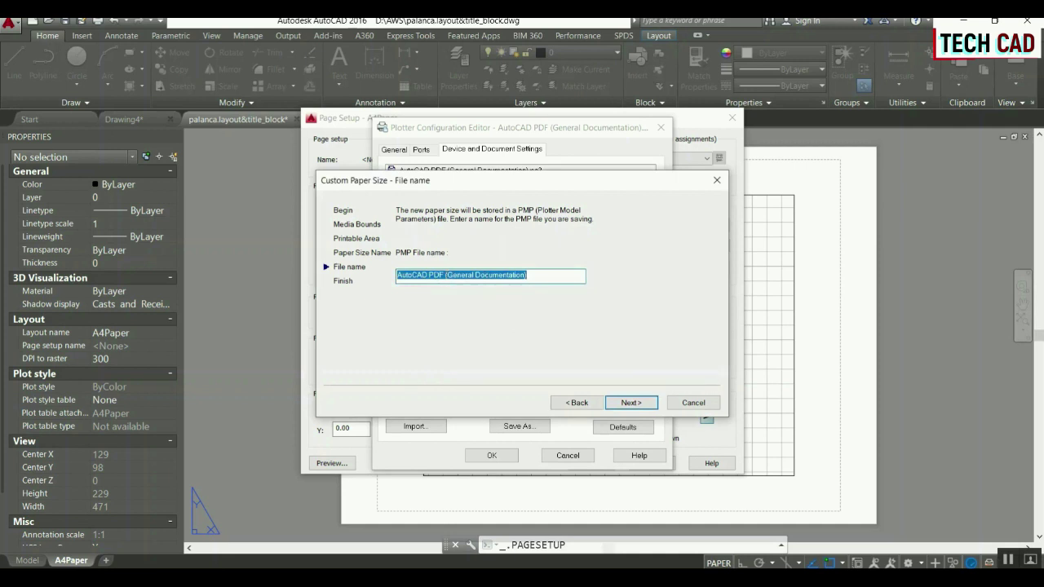
text(A)
key(BackSpace)
text(A4Paper.pdf)
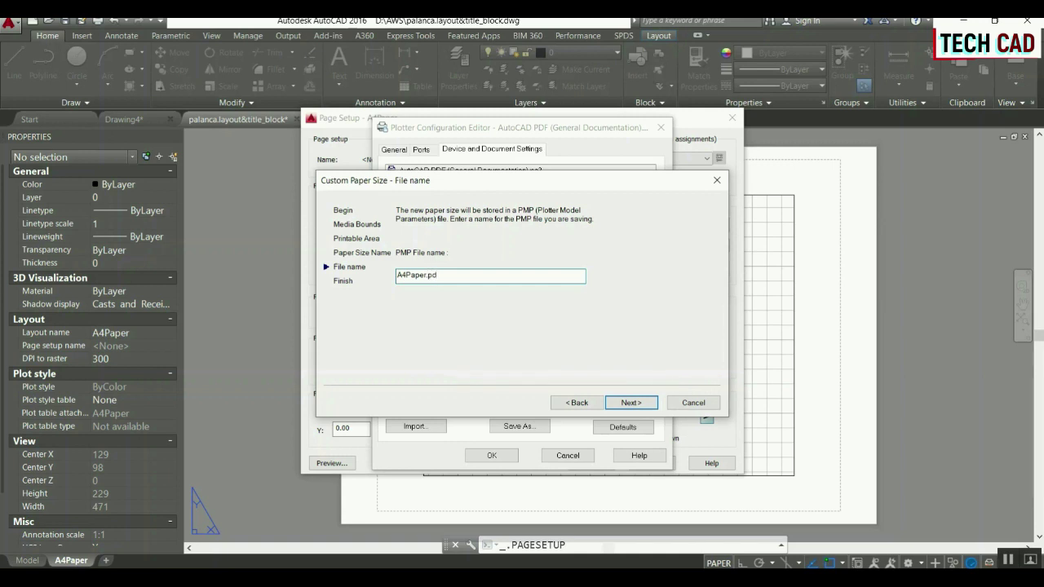
click(629, 403)
click(629, 403)
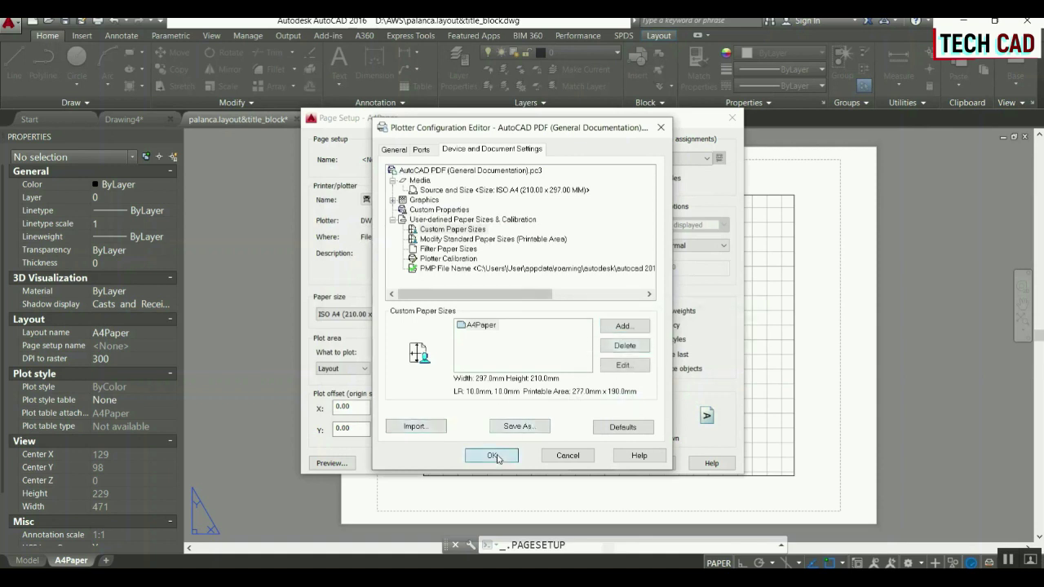
Save the PC3 changes and assign the A4Paper paper size to the layout's page setup.
click(493, 455)
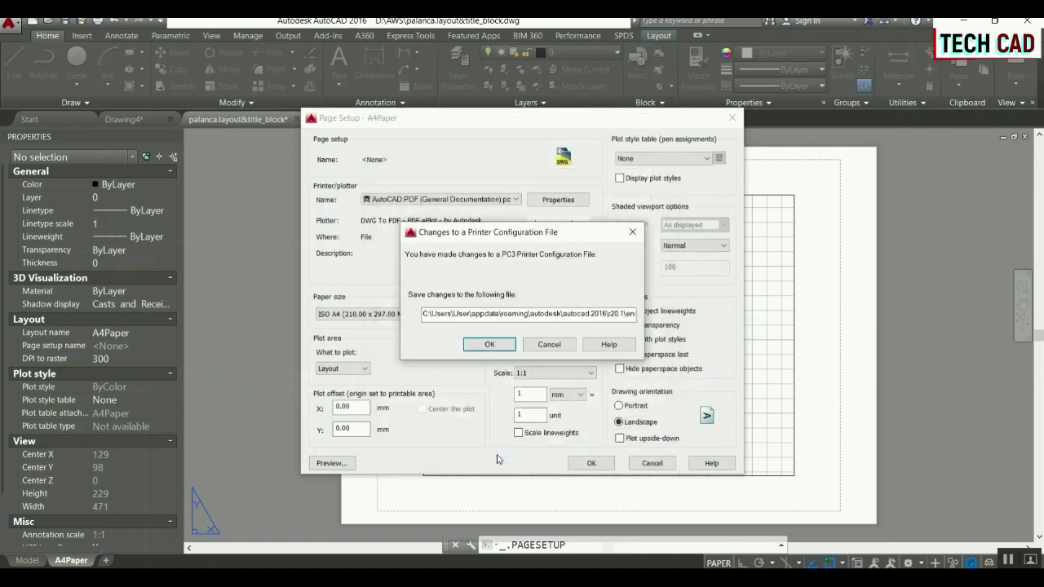
click(491, 349)
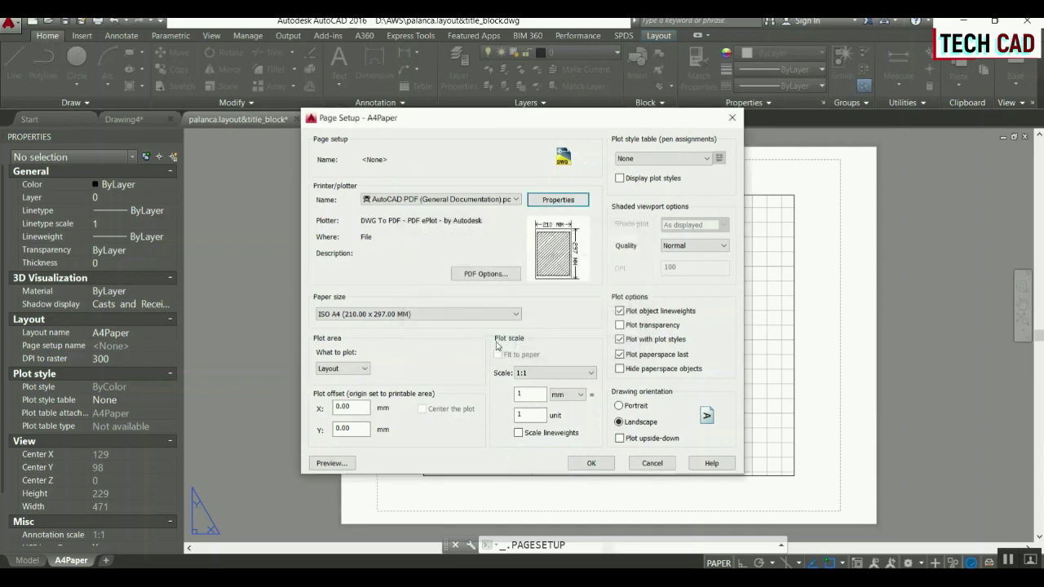
click(437, 315)
scroll(413, 361, up, 1)
scroll(414, 361, up, 10)
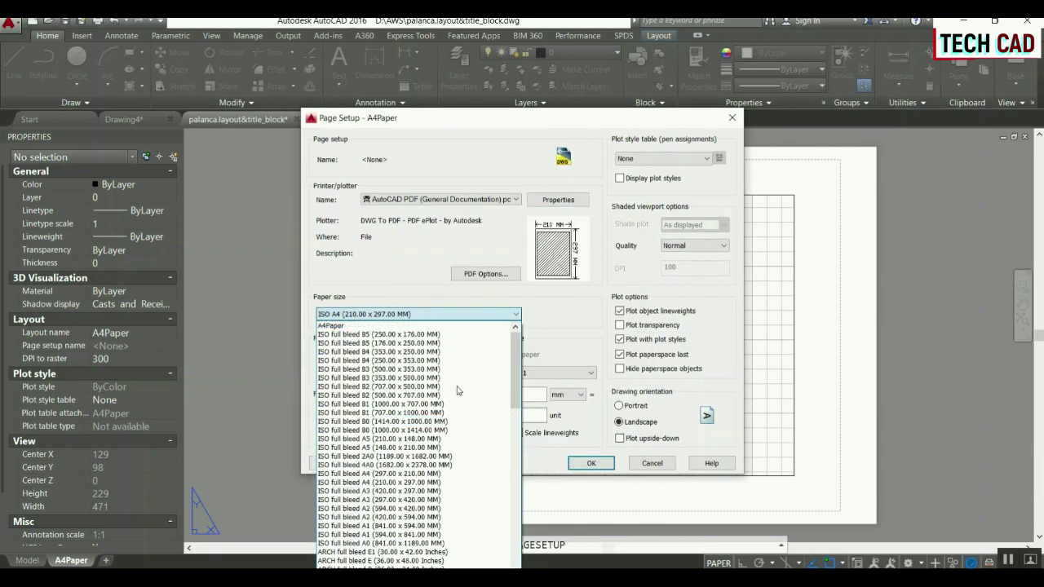
click(457, 325)
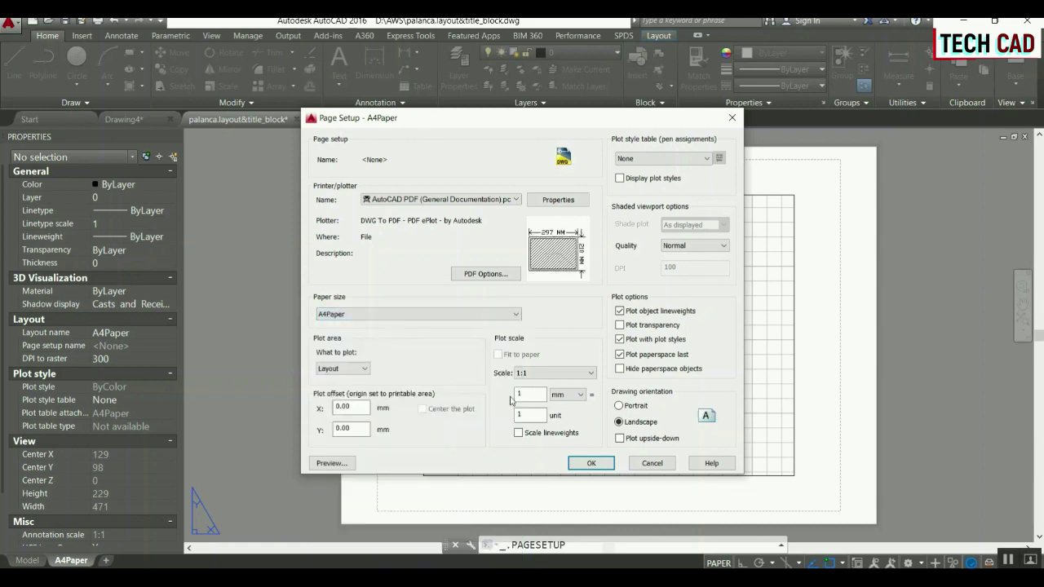
click(591, 463)
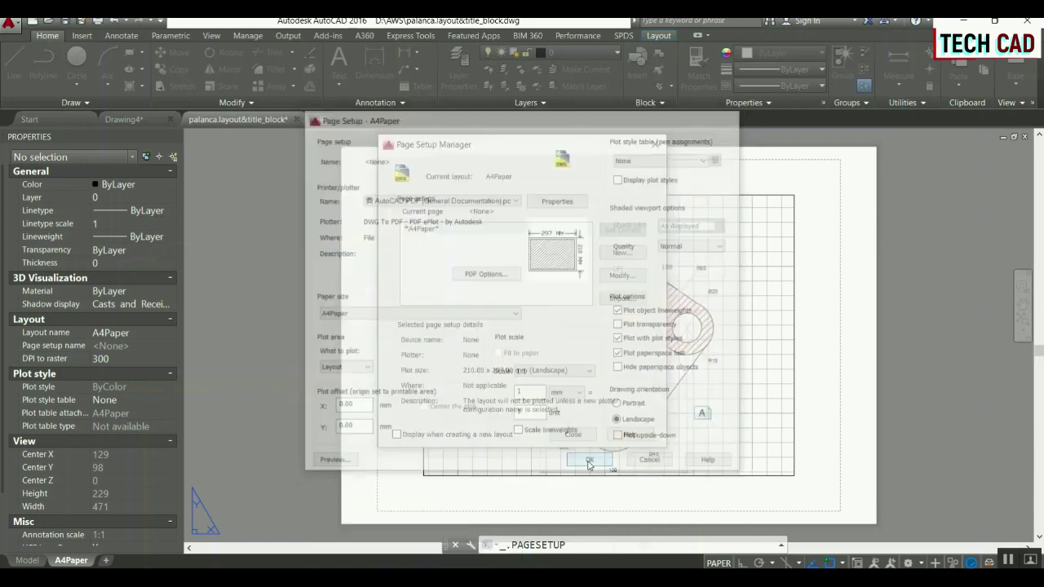
click(573, 434)
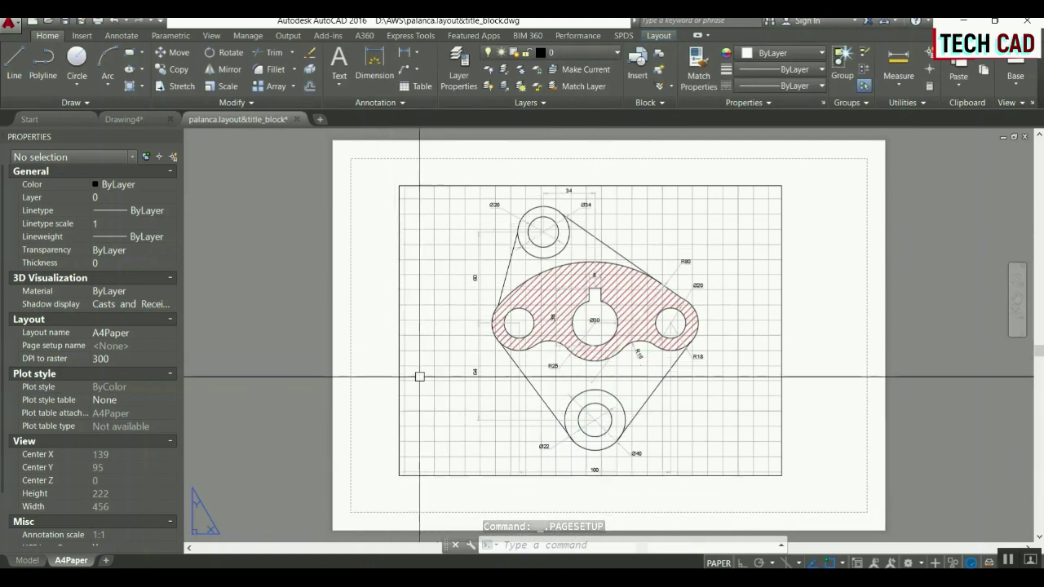
In model space, draw a 297 × 210 rectangle starting to the right of the lever.
click(27, 560)
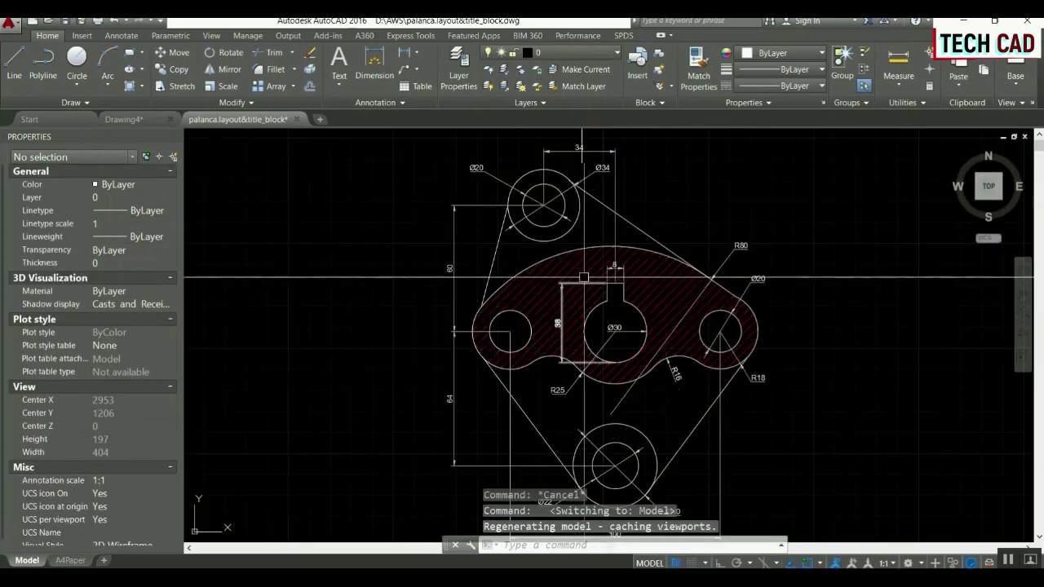
scroll(396, 251, up, 3)
scroll(396, 251, down, 4)
scroll(571, 268, up, 1)
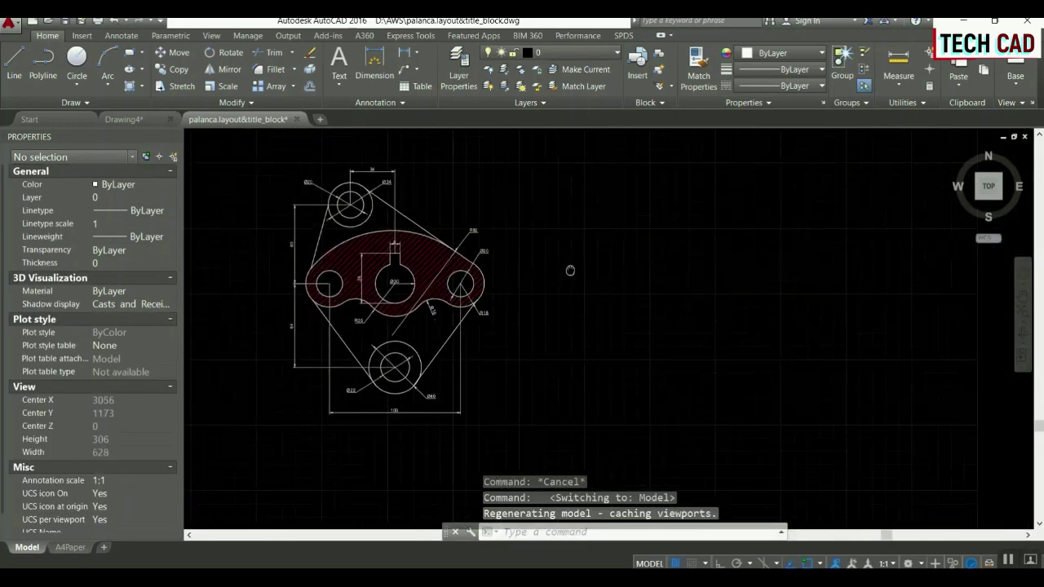
text(rec)
key(Return)
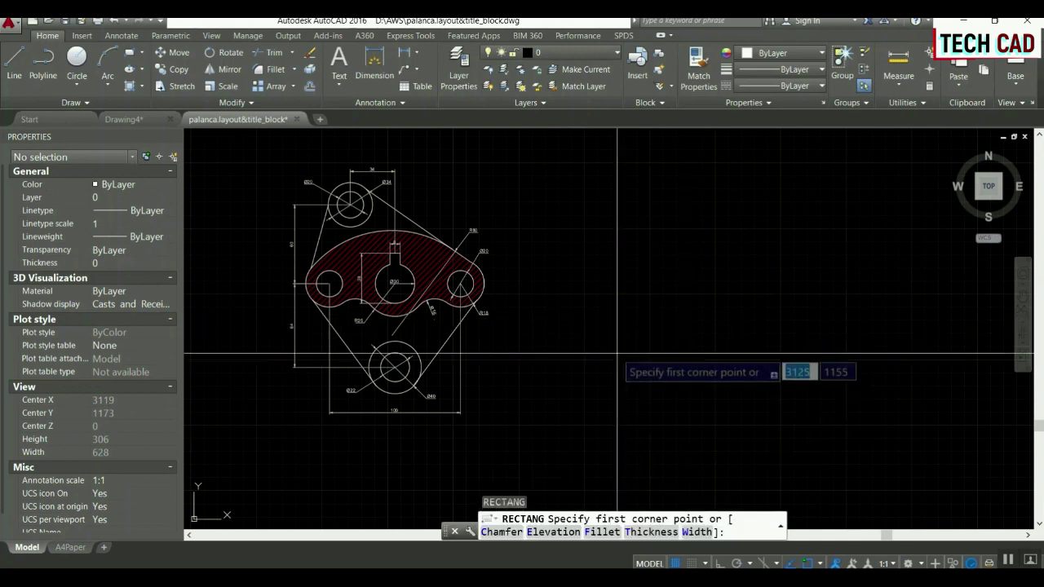
click(616, 355)
right_click(630, 282)
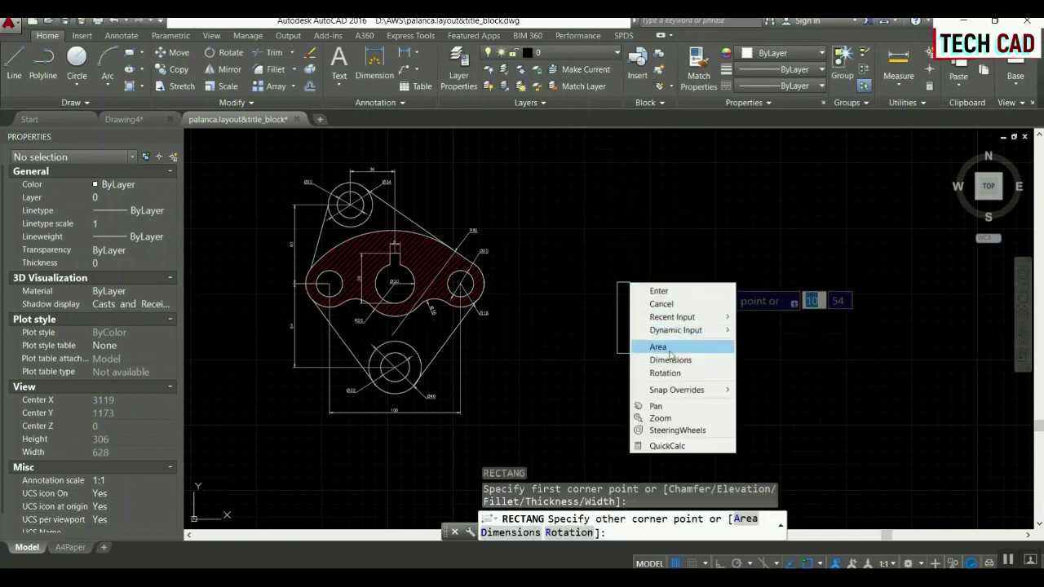
click(669, 359)
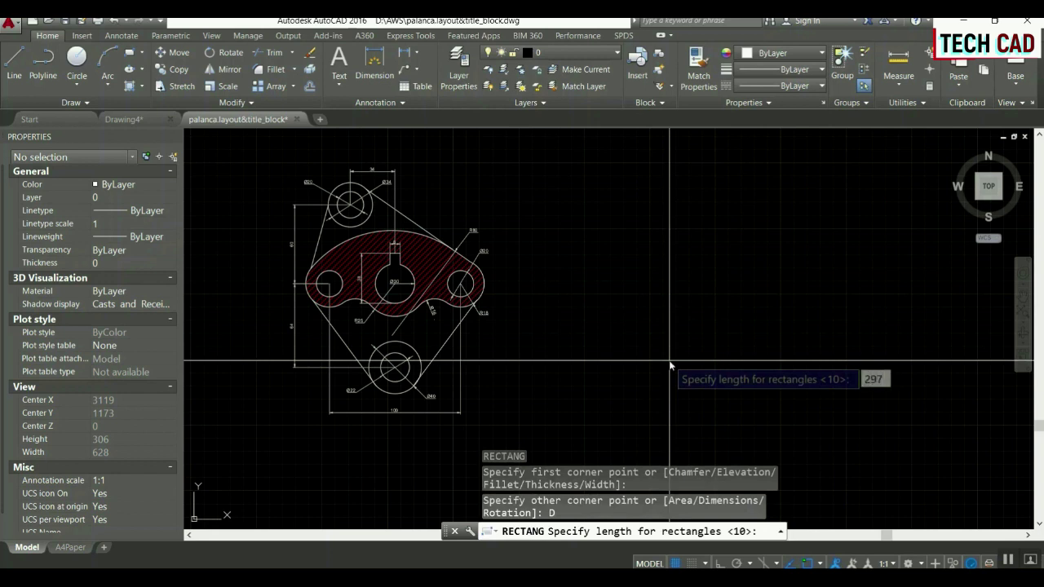
key(Return)
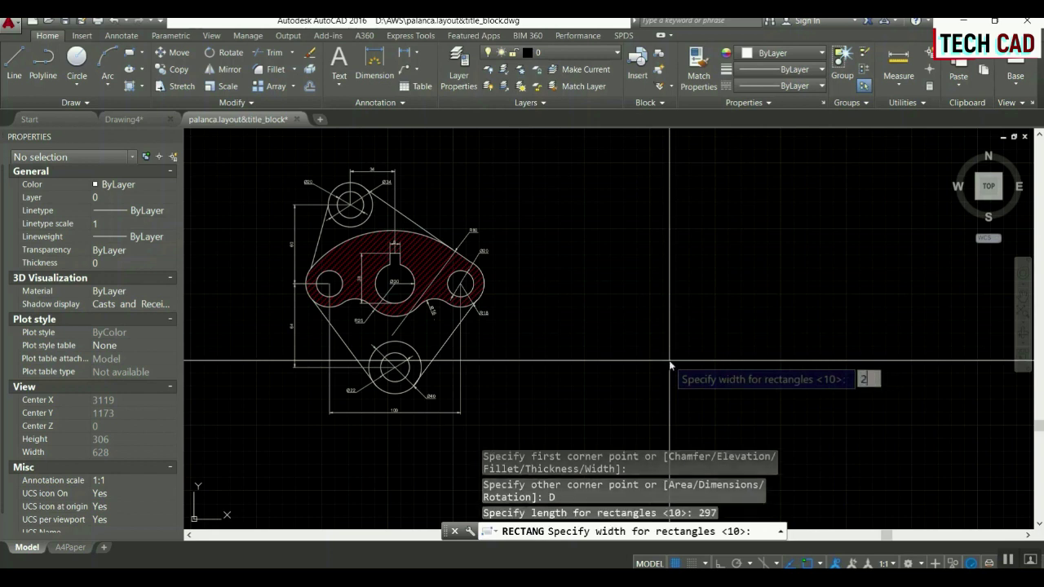
text(10)
key(Return)
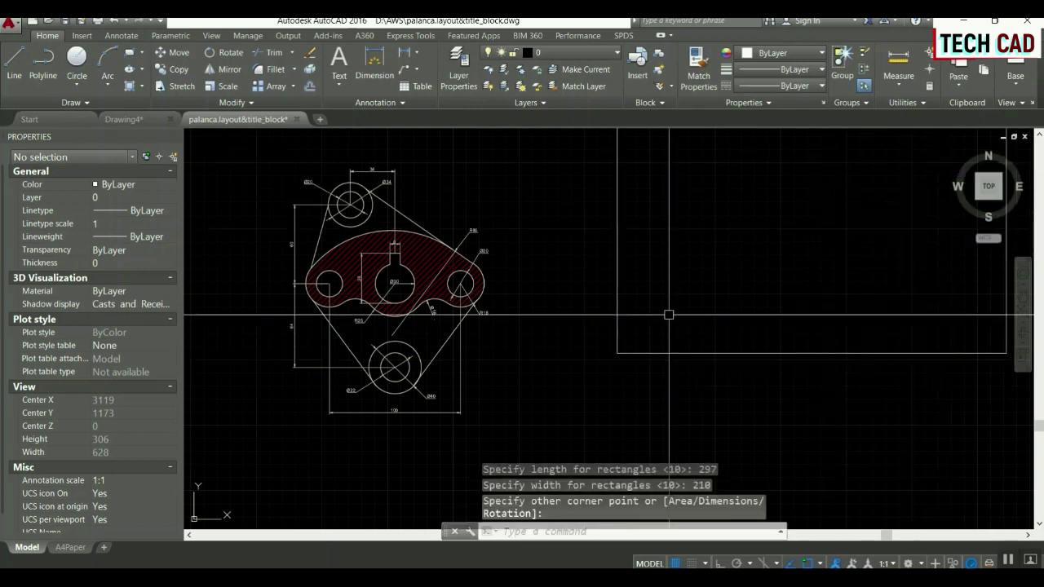
scroll(626, 313, down, 2)
middle_drag(625, 313, 581, 333)
Place the 297 × 210 rectangle and move it beside the lever.
click(603, 331)
text(m)
key(Return)
click(660, 310)
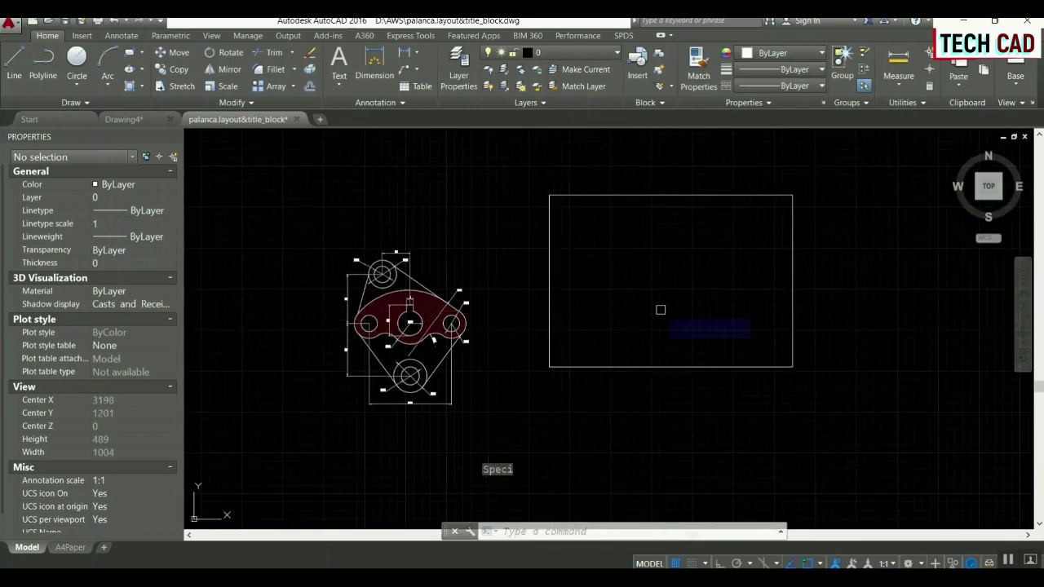
click(597, 369)
key(Return)
click(625, 343)
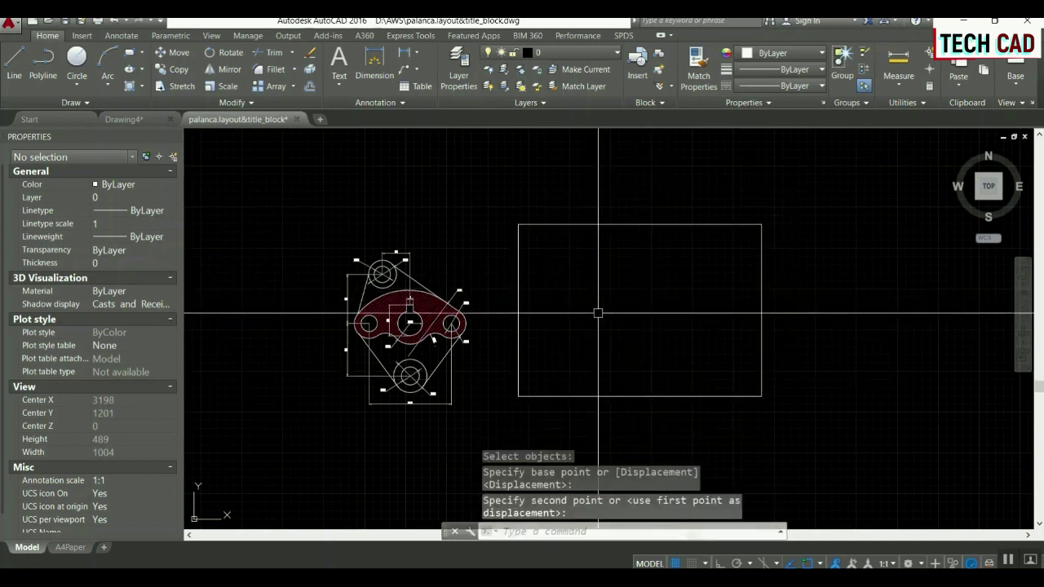
click(594, 315)
middle_drag(615, 340, 583, 354)
scroll(581, 352, up, 2)
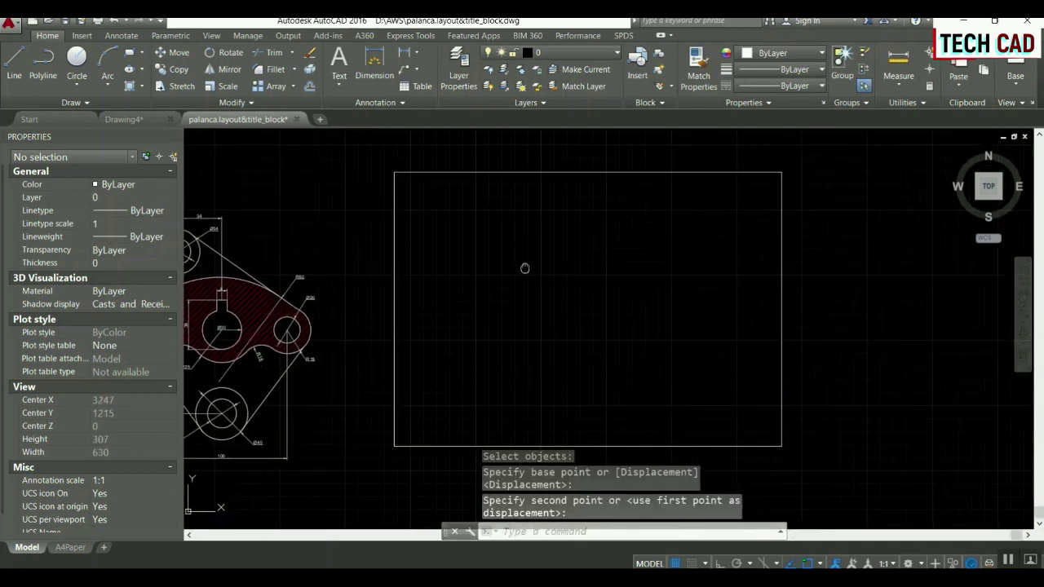
Change the rectangle's colour to Red.
click(794, 268)
click(709, 186)
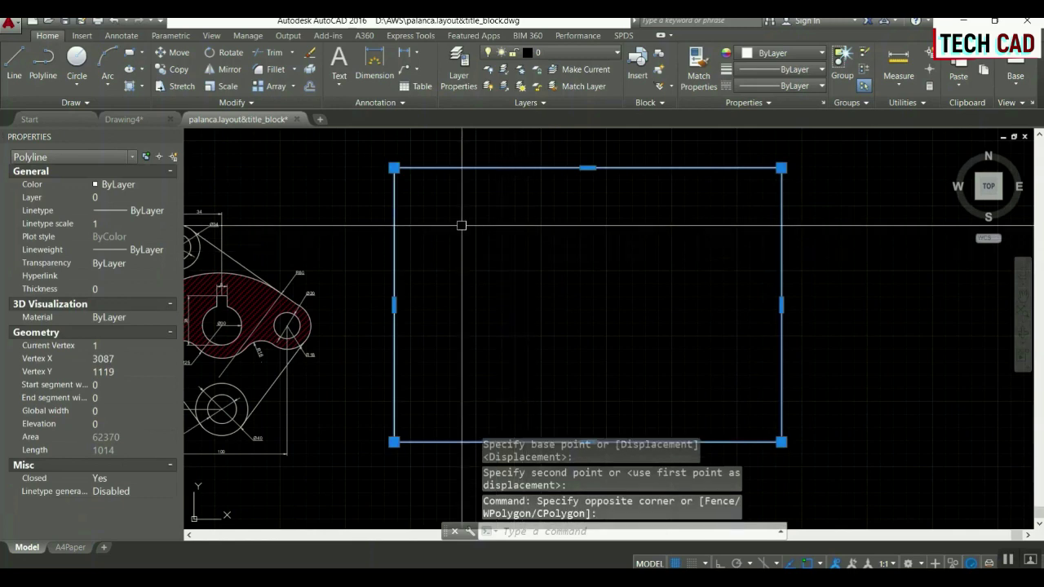
click(140, 191)
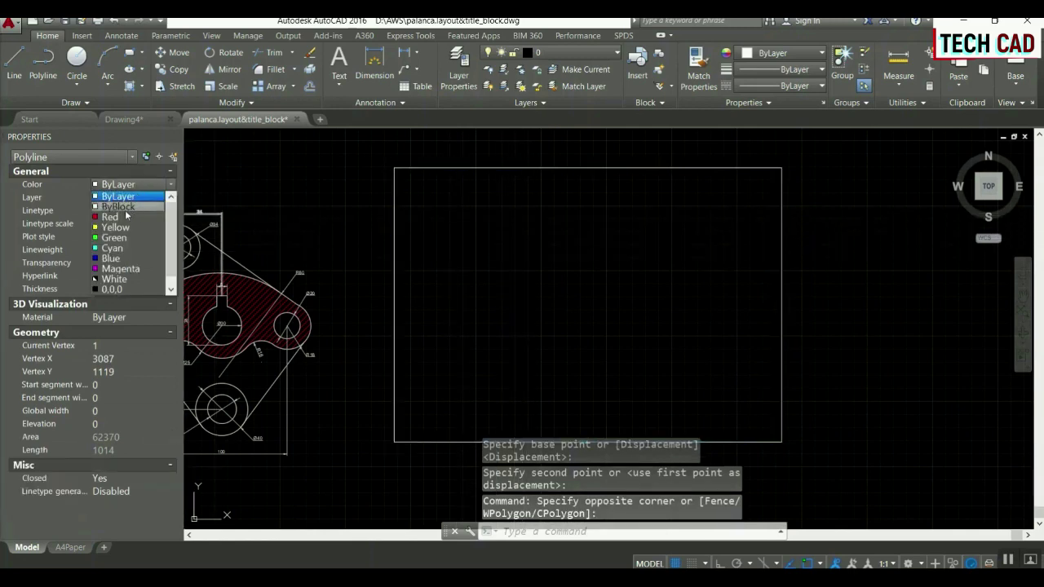
click(110, 223)
click(467, 169)
key(Return)
Extend the inner red frame lines out to the outer rectangle.
click(419, 175)
click(411, 184)
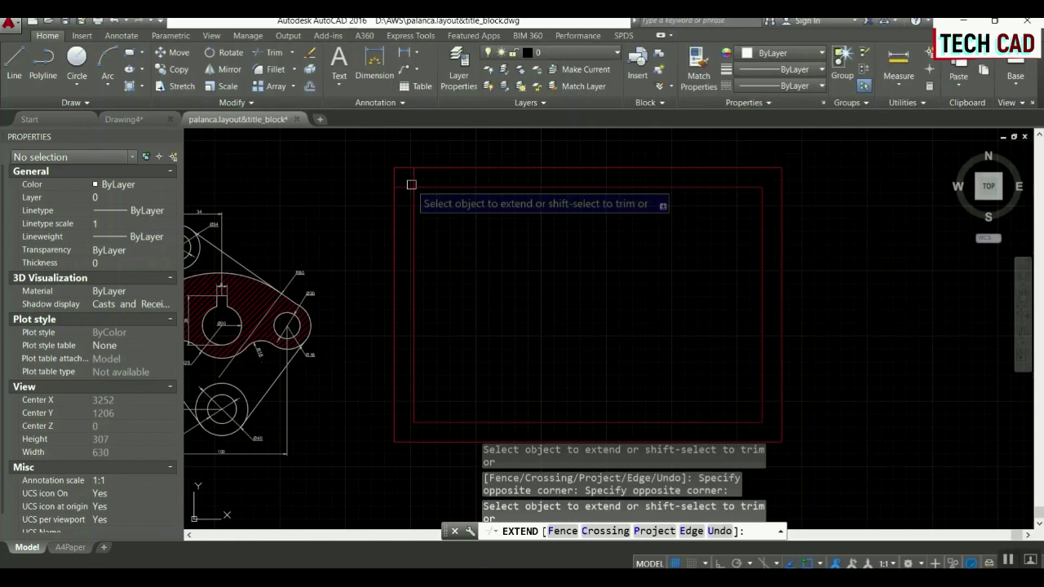
click(728, 369)
click(766, 420)
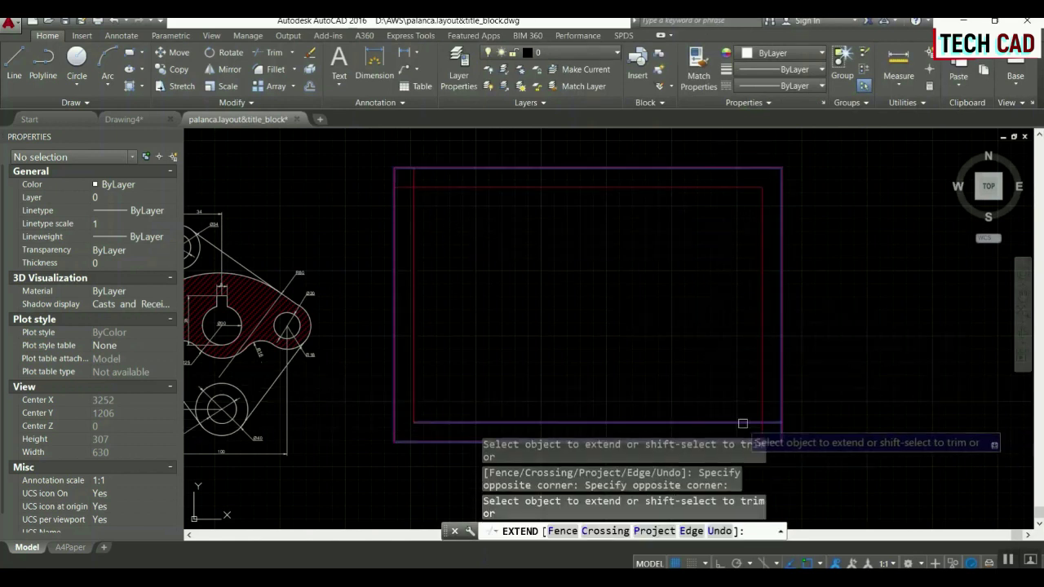
click(743, 186)
click(426, 393)
click(400, 431)
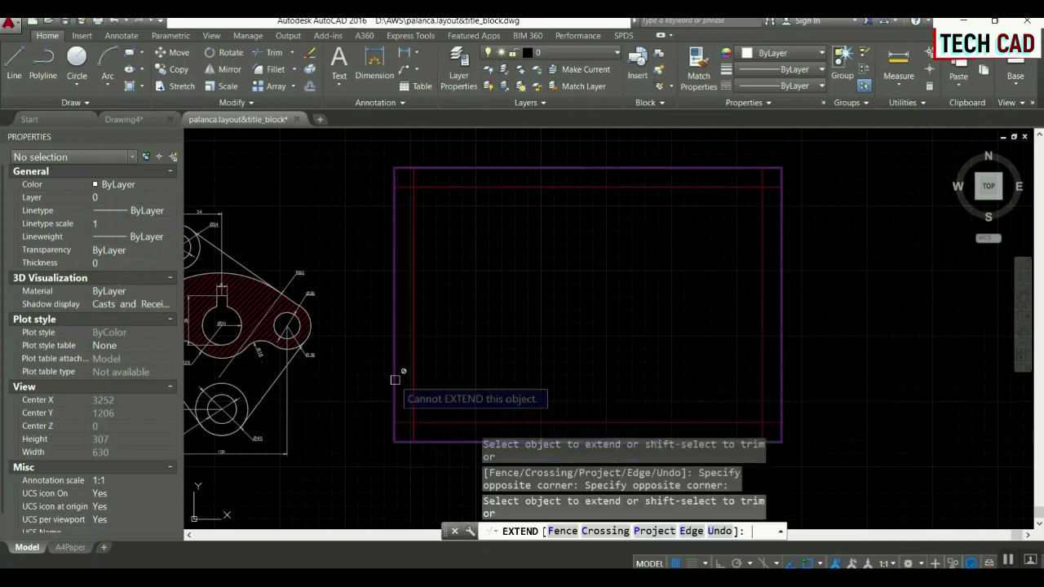
scroll(422, 305, down, 3)
key(Escape)
Explode the outer red rectangle into separate lines.
text(x)
key(Return)
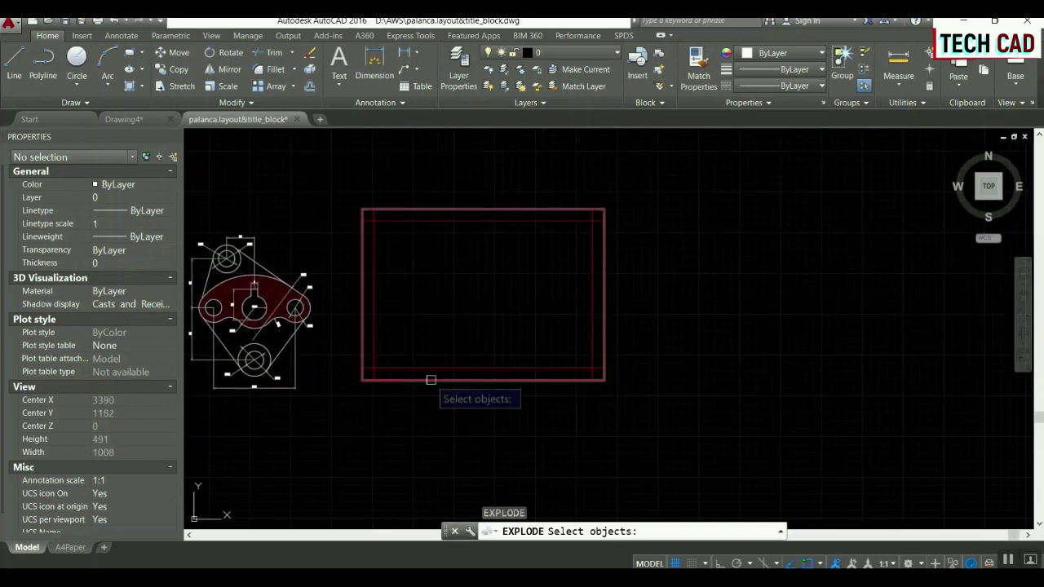
click(430, 377)
key(Return)
Trim the outer border lines down to short corner marks.
text(tr)
key(Return)
key(Return)
scroll(380, 371, up, 4)
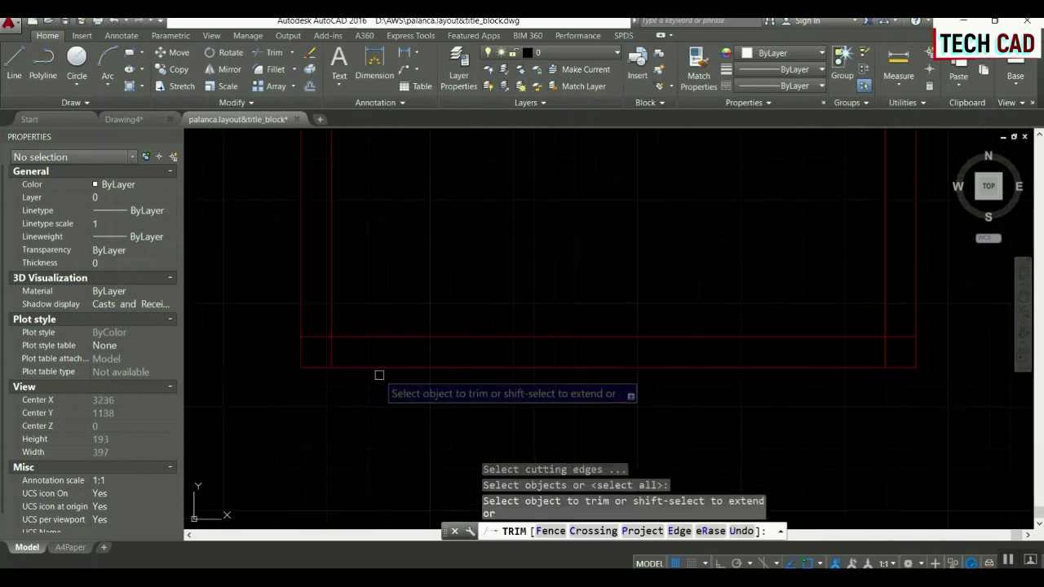
click(302, 311)
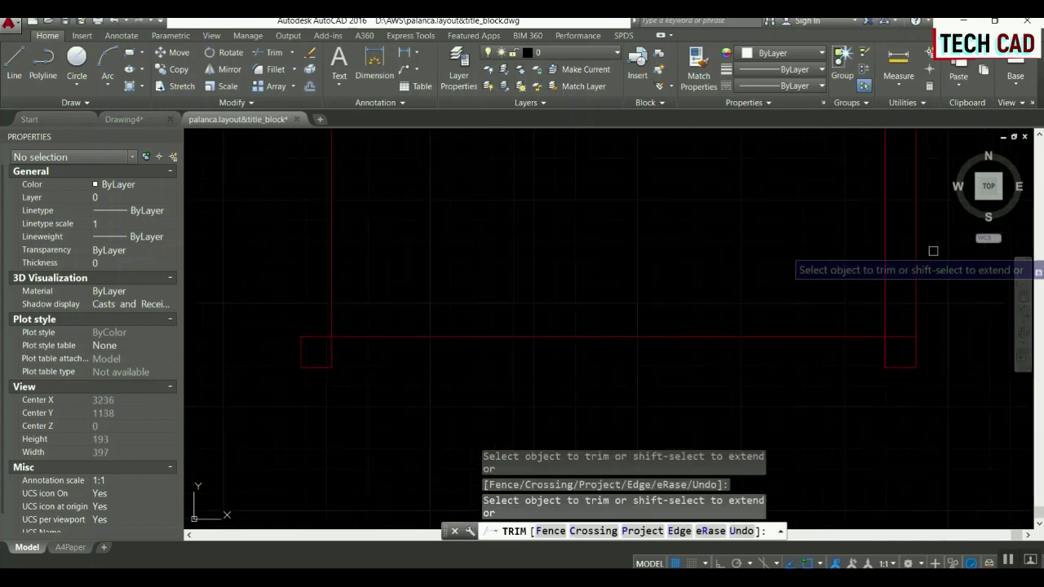
click(913, 254)
click(889, 334)
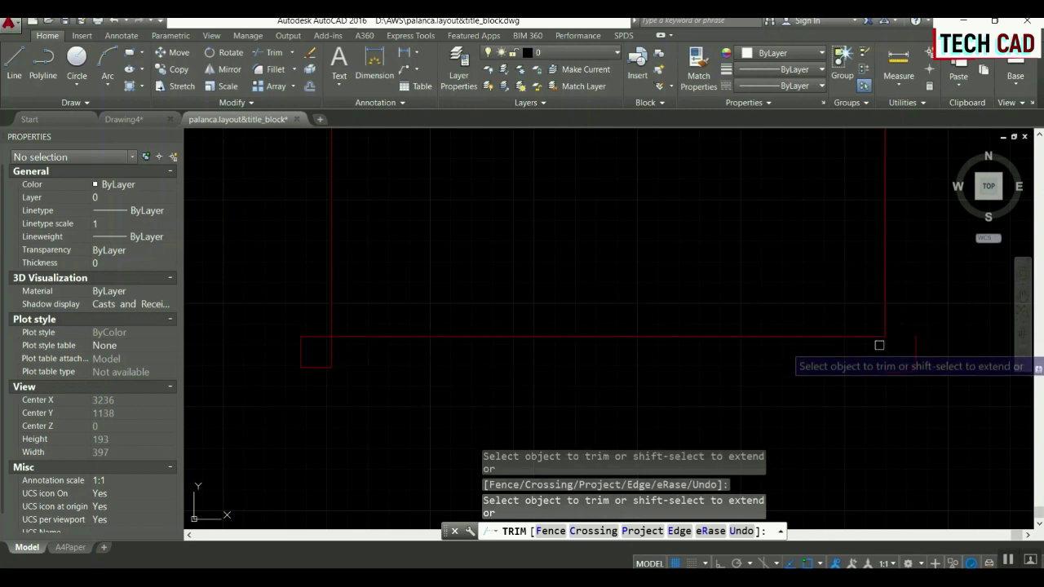
scroll(443, 419, down, 2)
scroll(900, 250, up, 2)
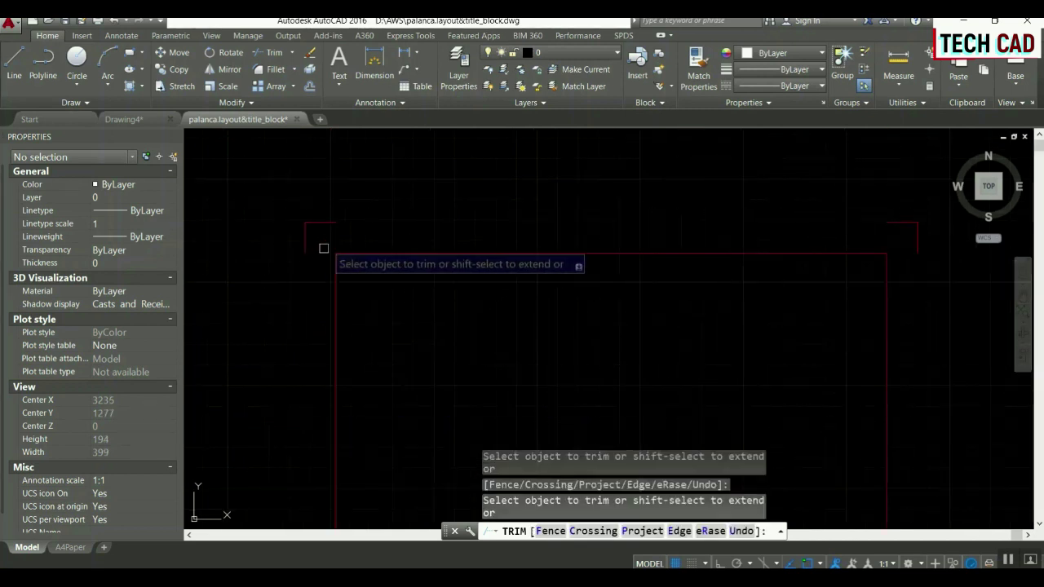
key(Return)
scroll(321, 182, down, 2)
middle_drag(461, 277, 453, 297)
scroll(453, 297, down, 2)
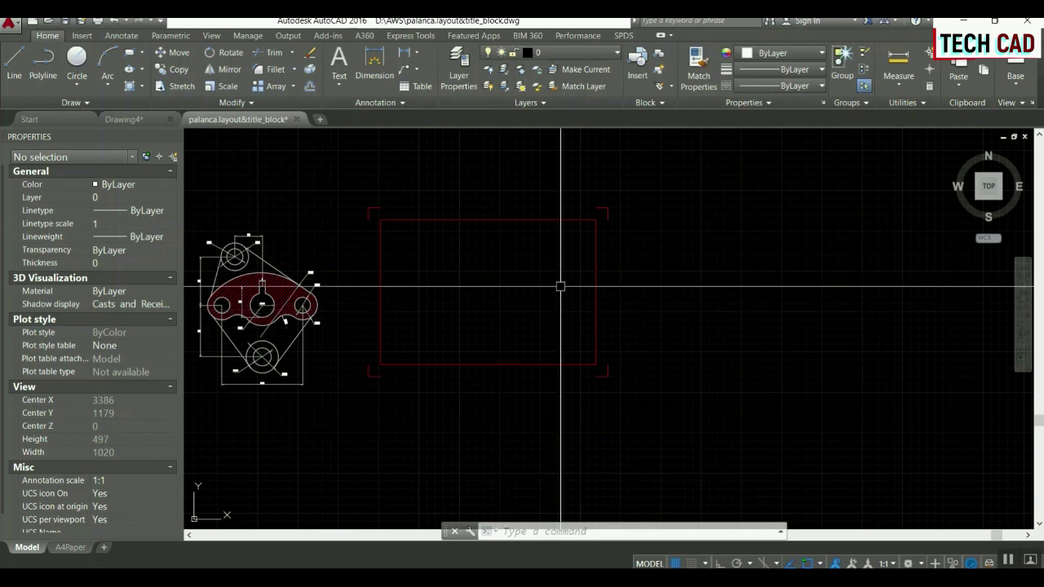
Make the four frame lines blue.
scroll(382, 216, up, 2)
click(369, 217)
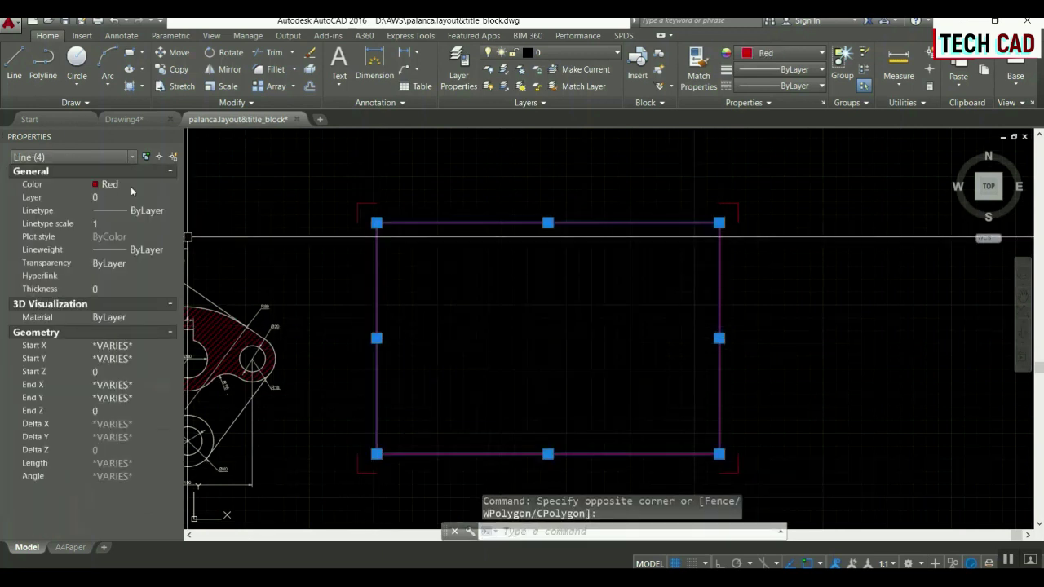
click(120, 187)
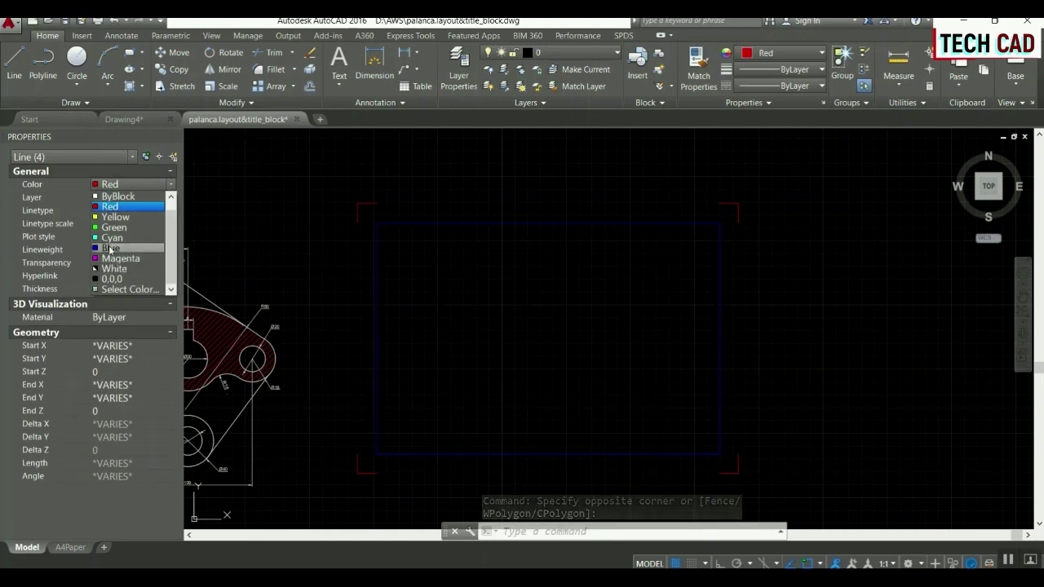
click(109, 248)
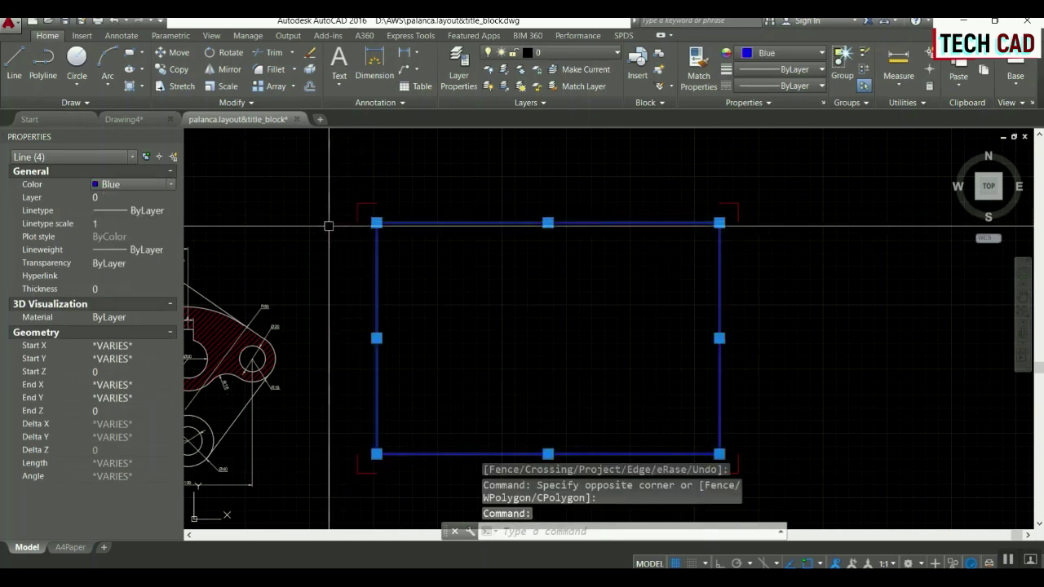
key(Escape)
Give the four frame lines a 0.40 mm lineweight.
key(Return)
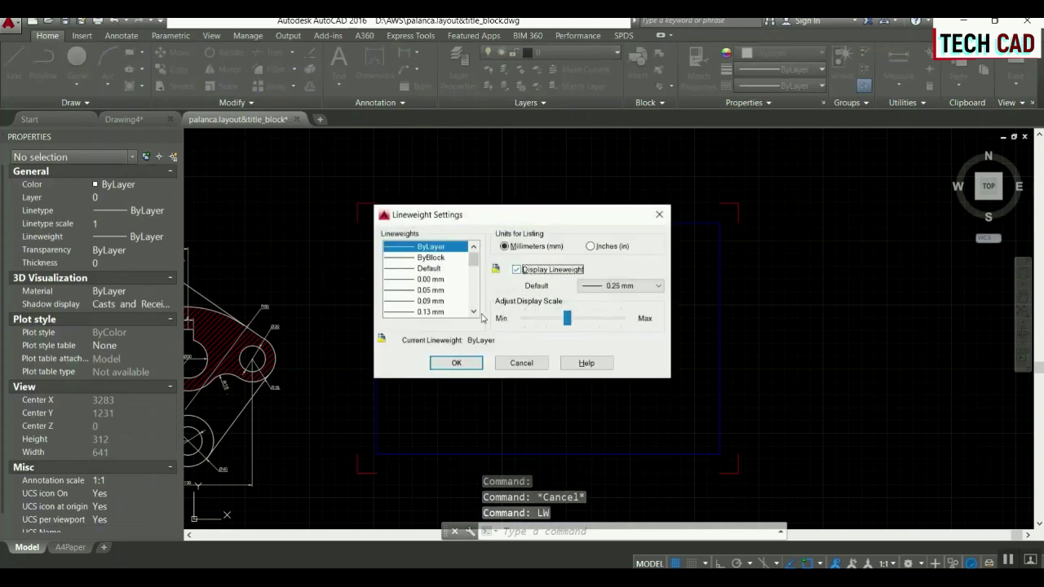
click(453, 359)
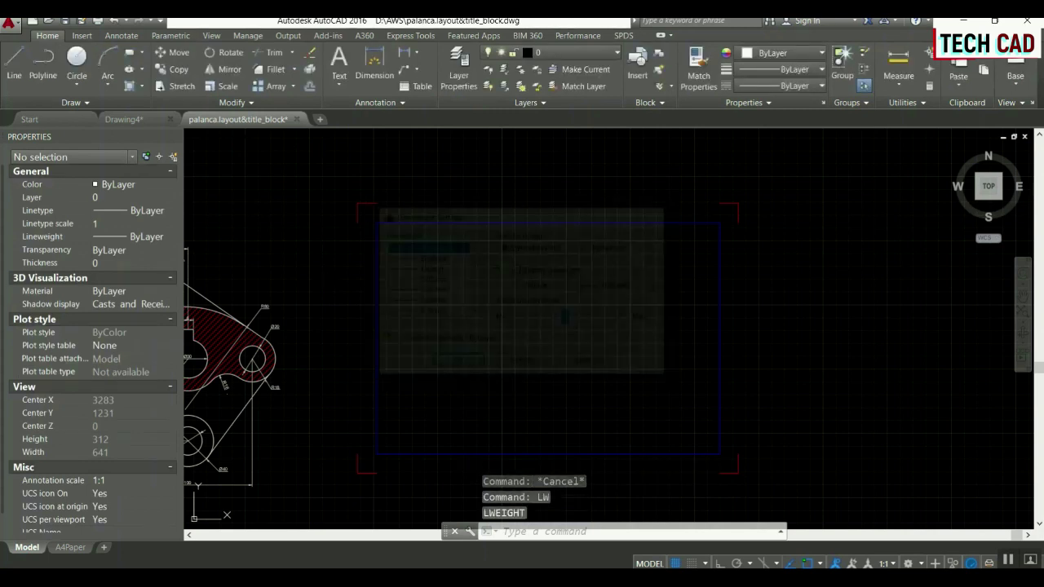
click(368, 218)
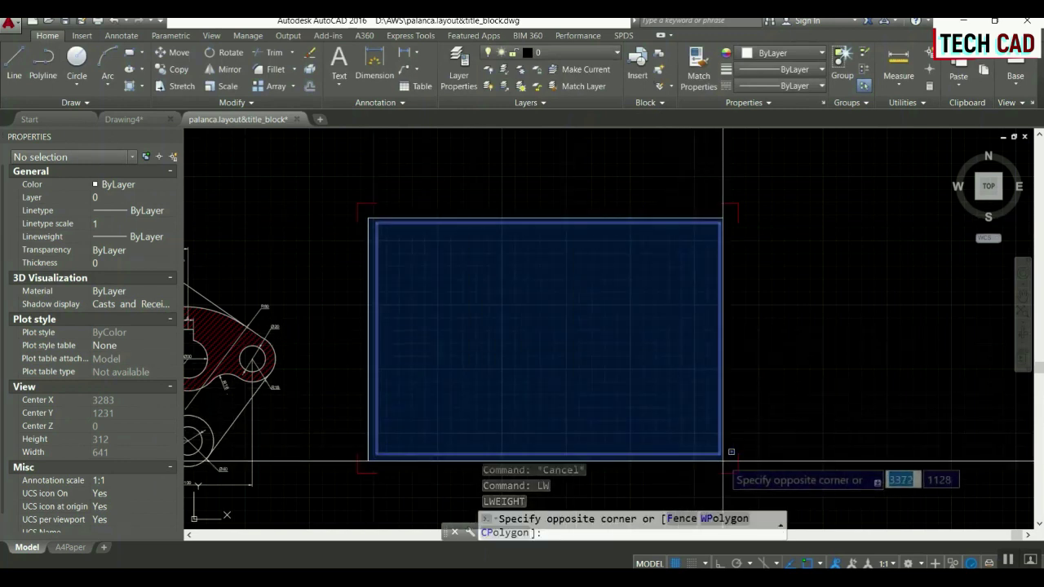
click(723, 458)
click(111, 248)
click(111, 248)
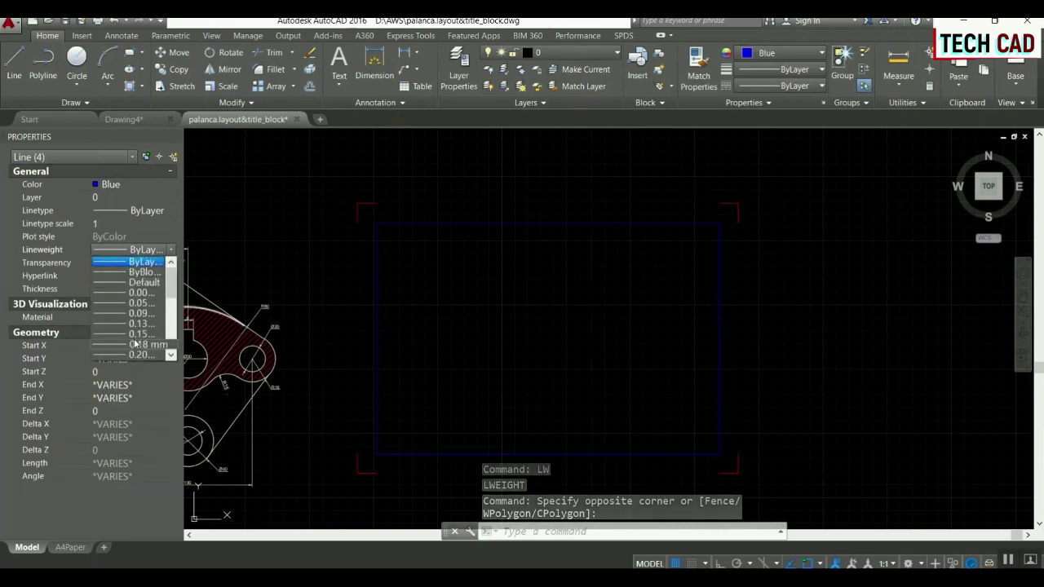
drag(171, 293, 175, 318)
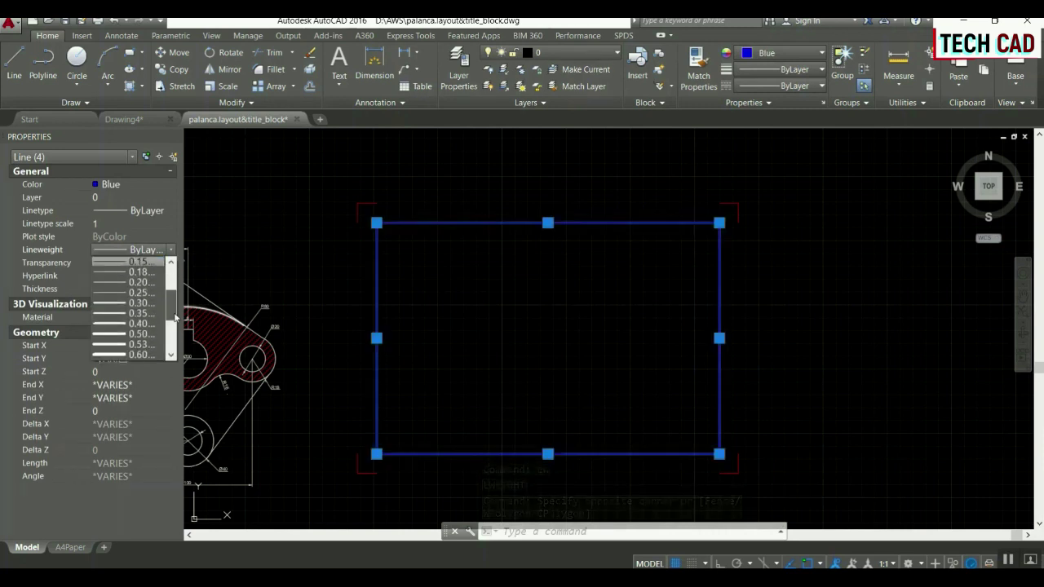
click(151, 324)
scroll(496, 436, up, 2)
Offset the bottom frame edge 35 upward.
text(o)
key(Return)
text(35)
key(Return)
click(449, 465)
click(443, 429)
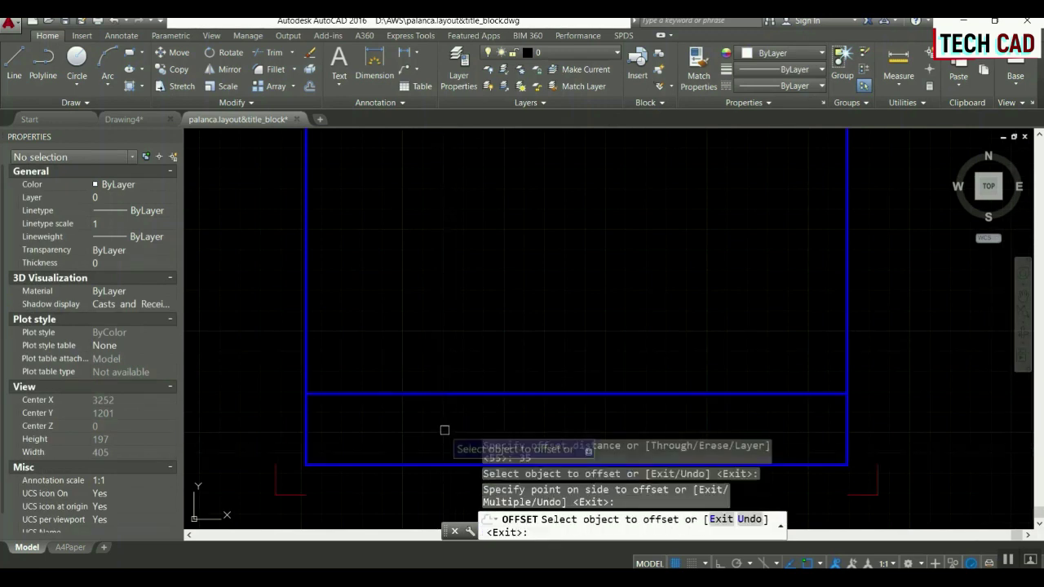
Offset the left and right frame edges 35 inward.
click(847, 347)
click(559, 373)
click(306, 361)
click(383, 360)
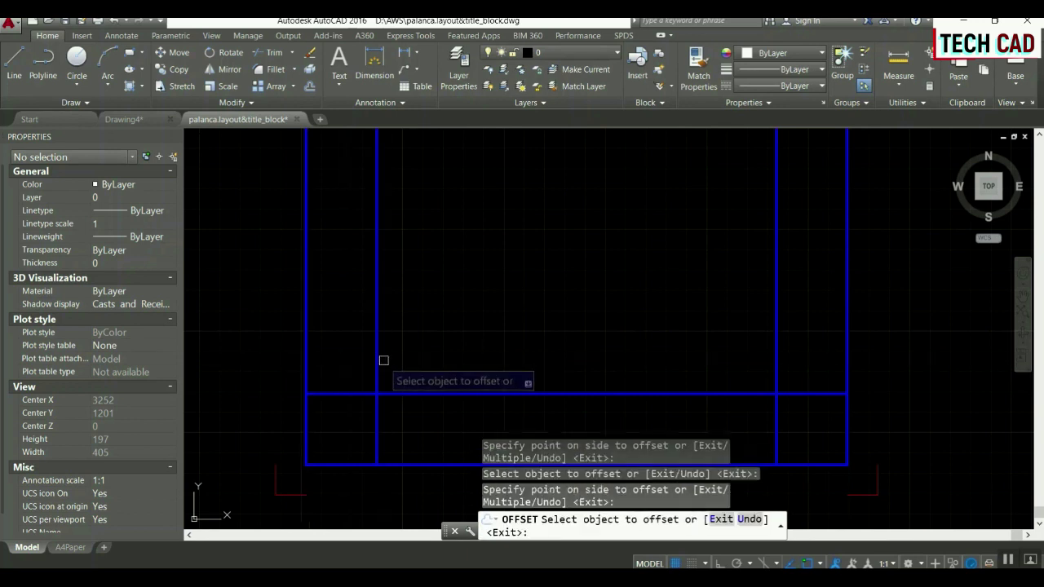
key(Return)
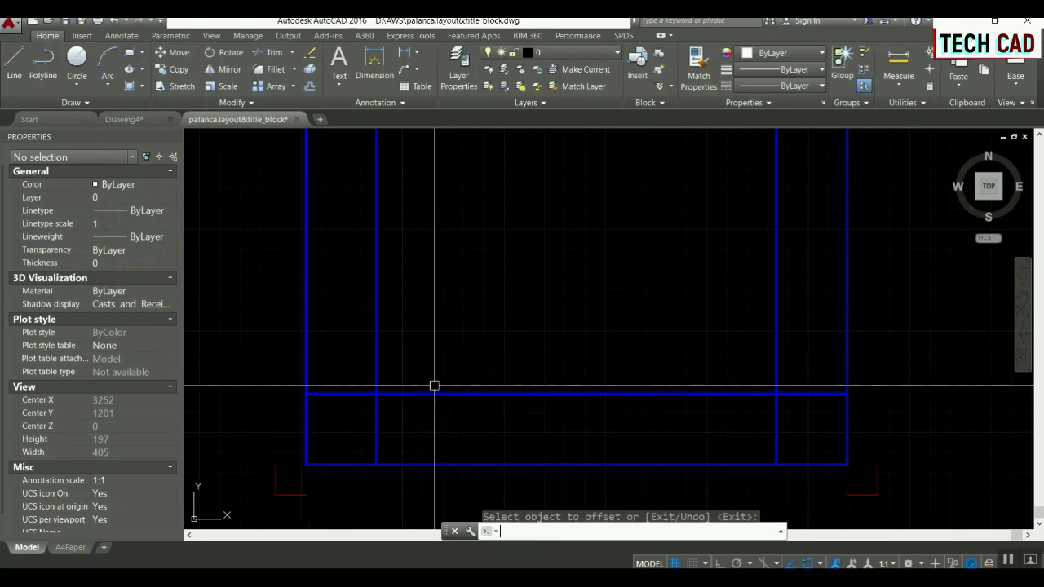
Trim the new inner verticals above the offset horizontal line.
text(tr)
key(Return)
click(438, 394)
key(Return)
click(808, 352)
click(383, 305)
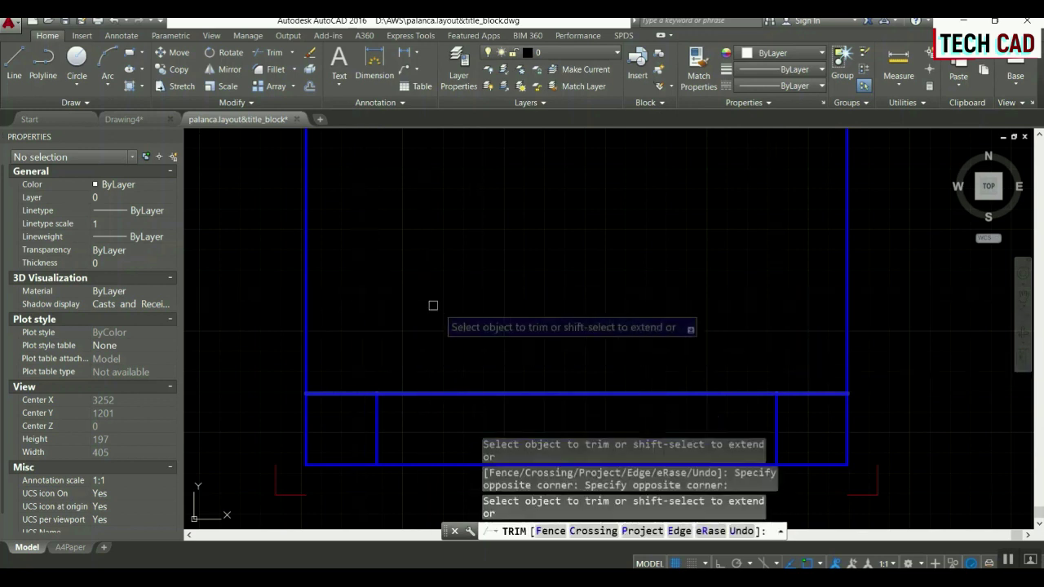
key(Return)
Give the three new title-strip lines a 0.20 mm lineweight.
click(782, 413)
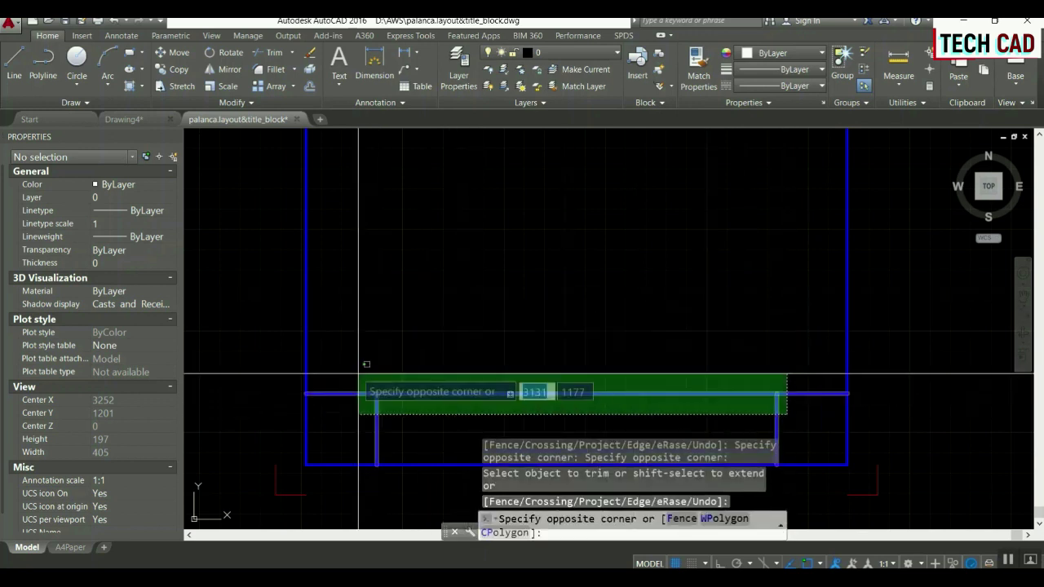
click(345, 372)
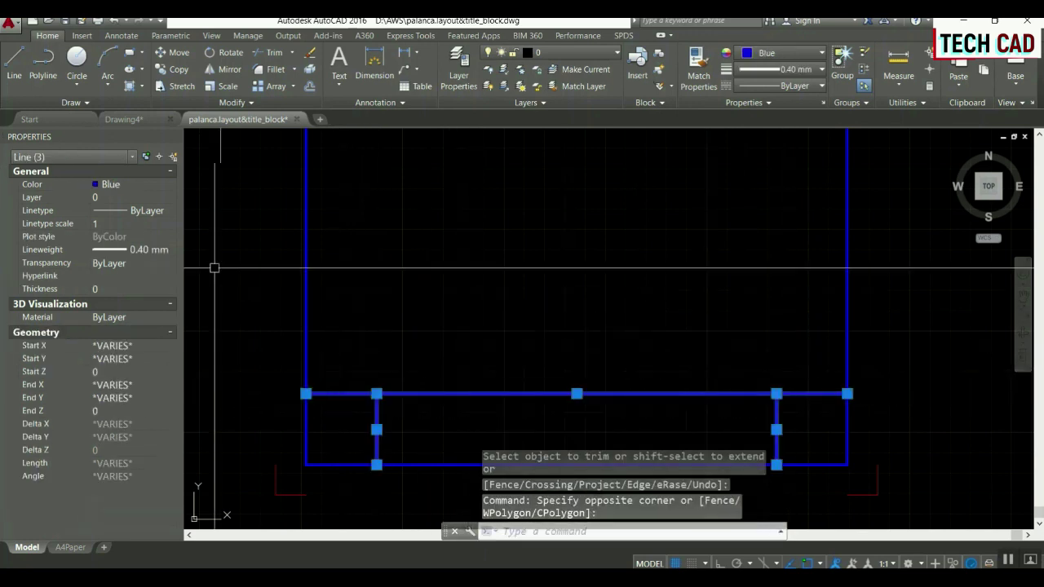
click(127, 251)
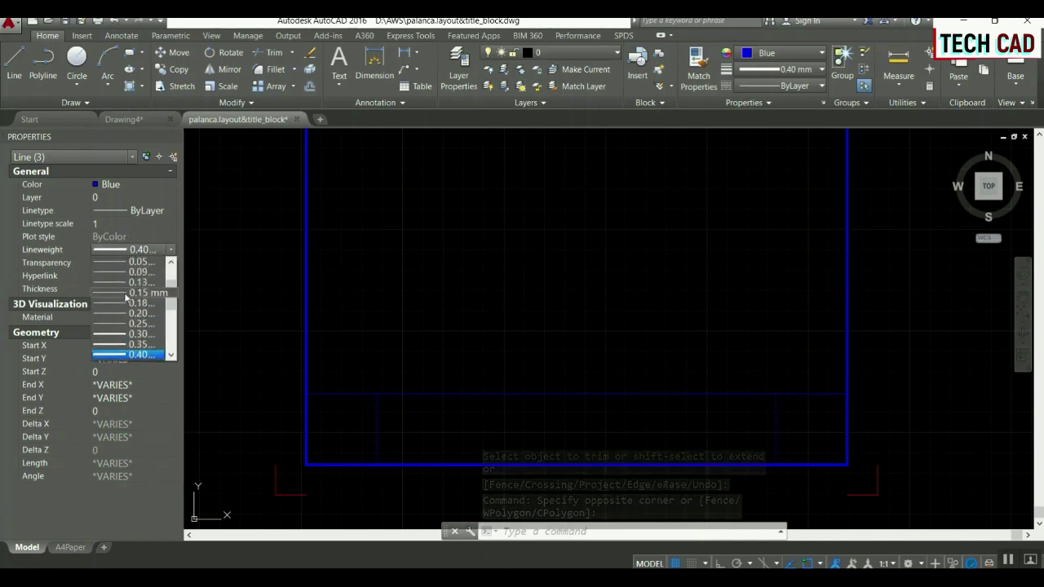
click(124, 313)
Offset the title strip's horizontal line 7 units downward to add a new row line.
scroll(297, 310, down, 2)
key(Escape)
scroll(404, 385, up, 2)
text(o)
key(Return)
text(10)
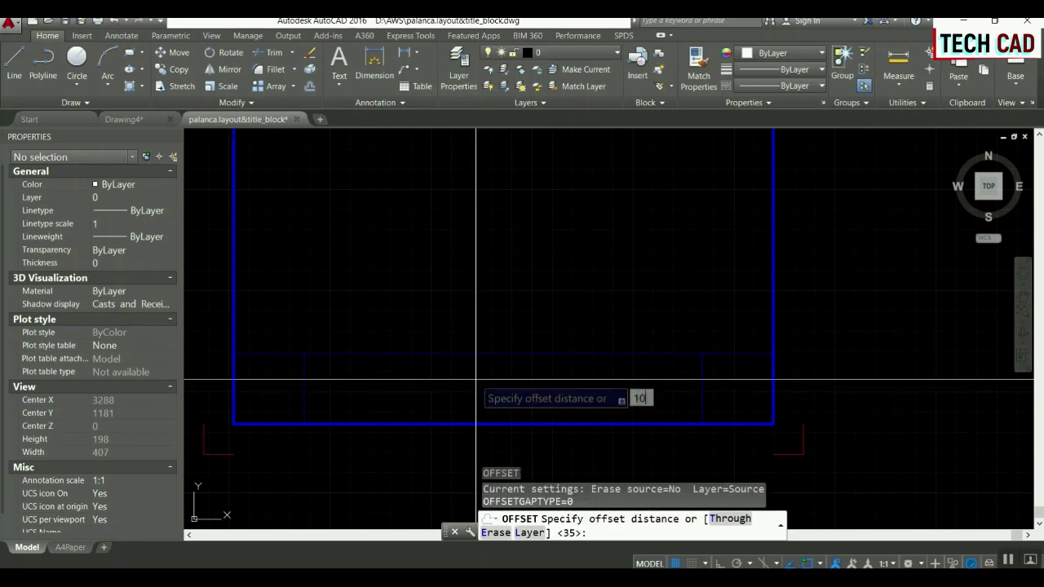
key(Return)
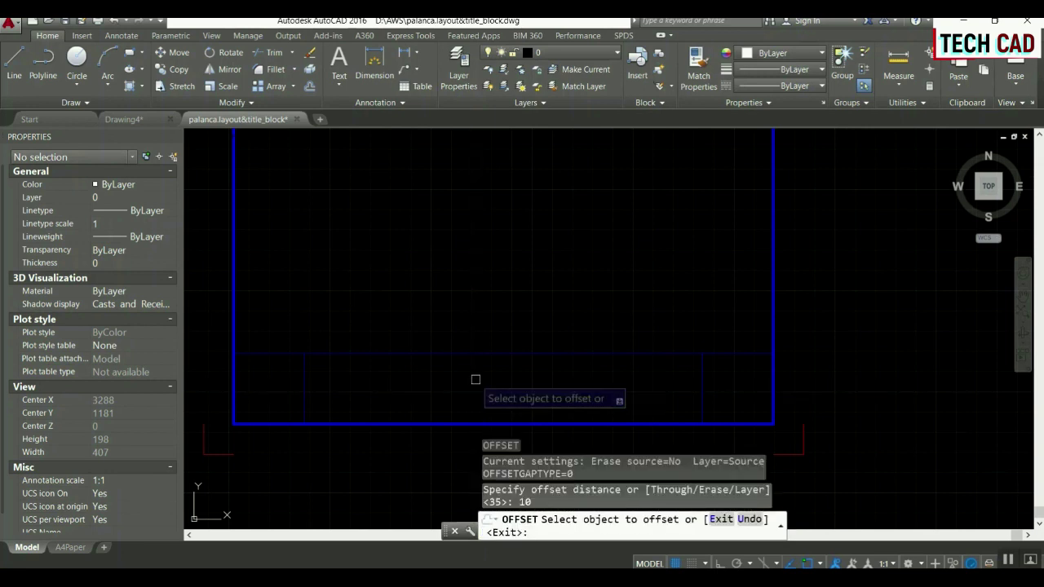
click(405, 354)
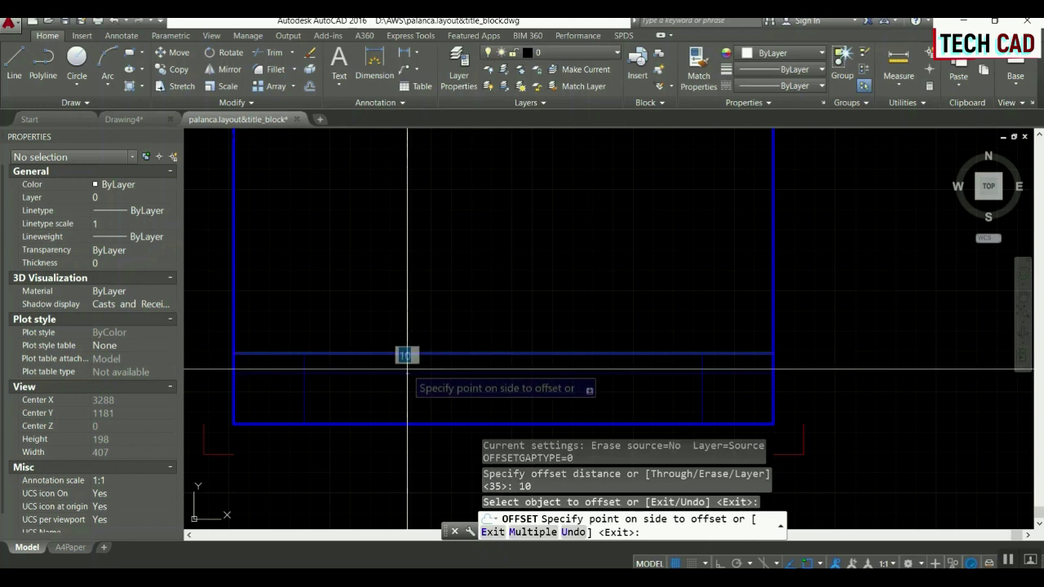
key(Escape)
key(Return)
text(7)
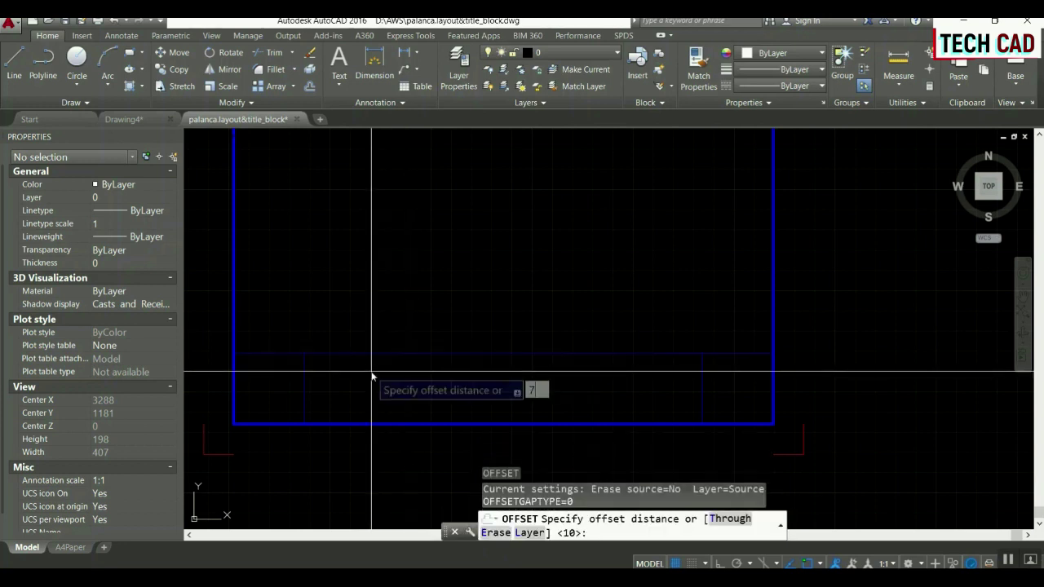
key(Return)
click(377, 353)
click(377, 377)
scroll(380, 420, up, 2)
scroll(377, 428, up, 1)
key(Return)
Match the new grid lines' properties to the existing title strip line.
scroll(400, 385, down, 2)
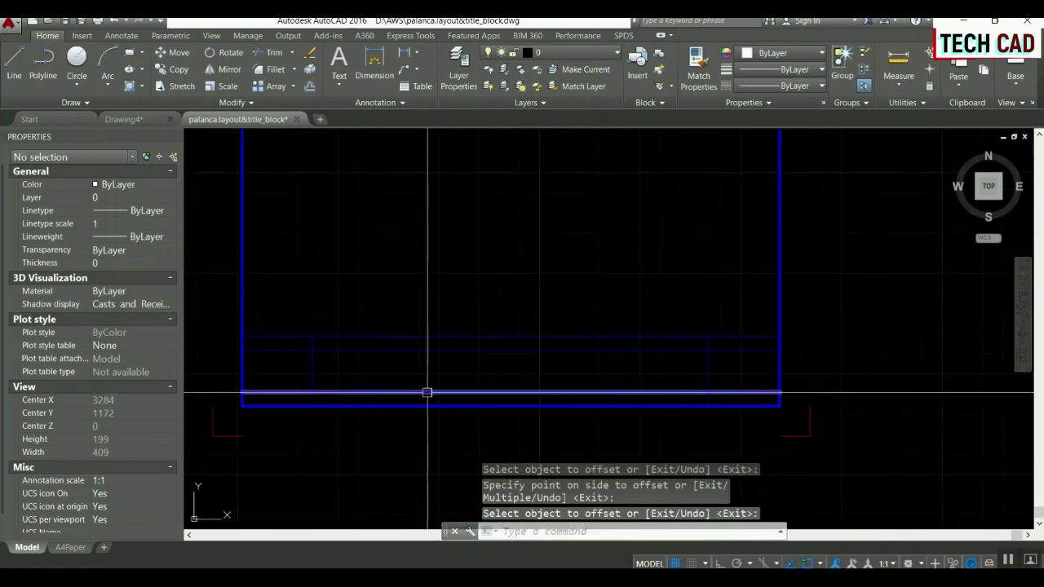
text(ma)
key(Return)
click(432, 351)
click(429, 392)
key(Return)
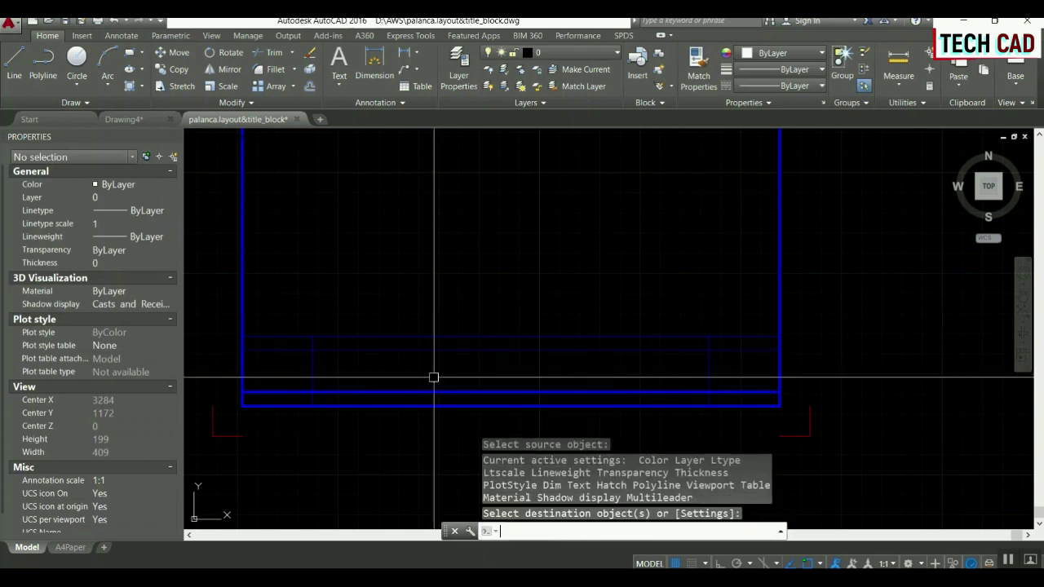
click(433, 377)
text(a)
key(Return)
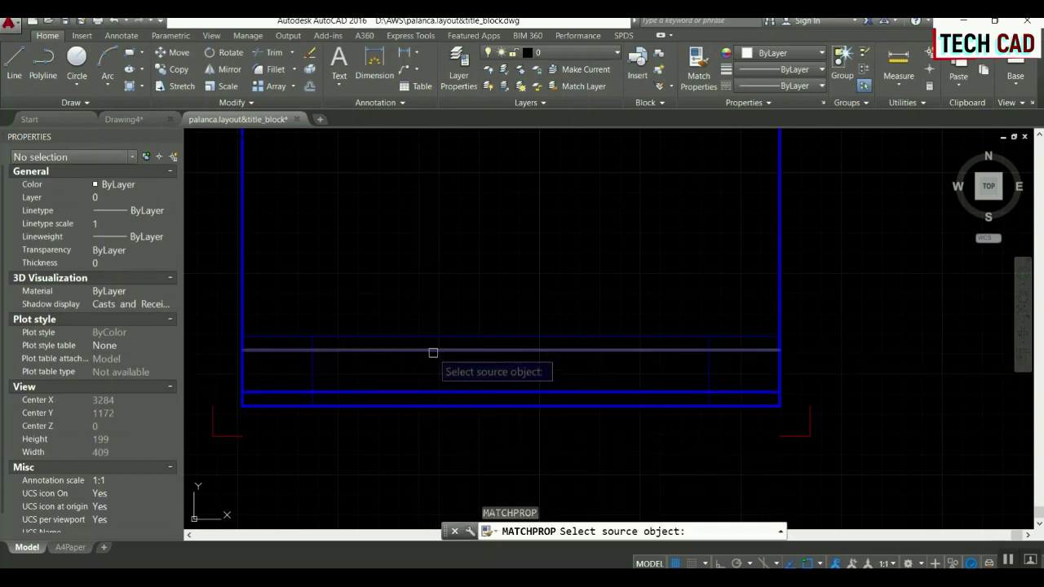
click(431, 352)
key(Return)
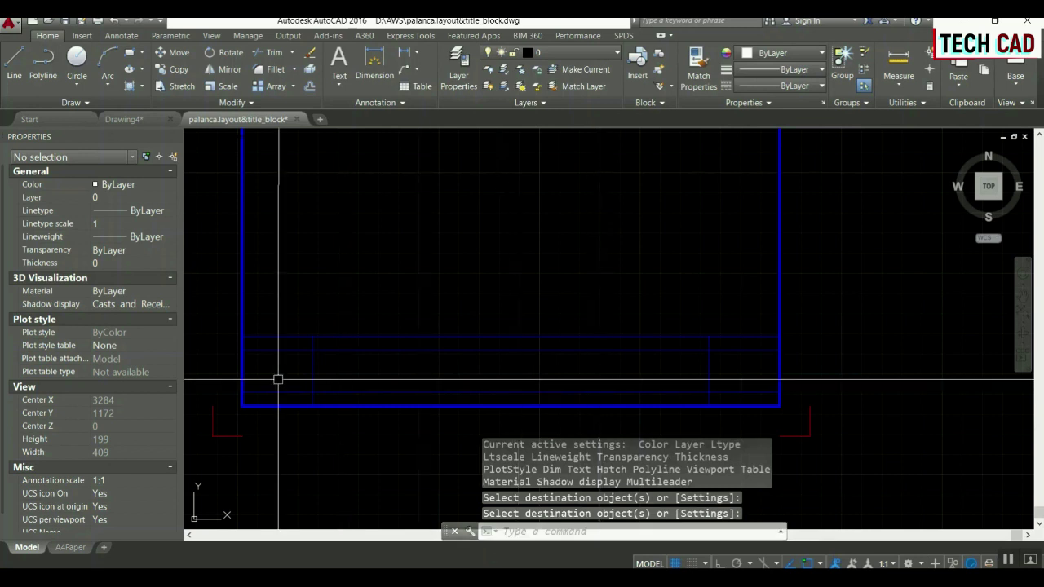
Offset the left and right inner verticals 45 units inward as new column lines.
text(tr)
key(Return)
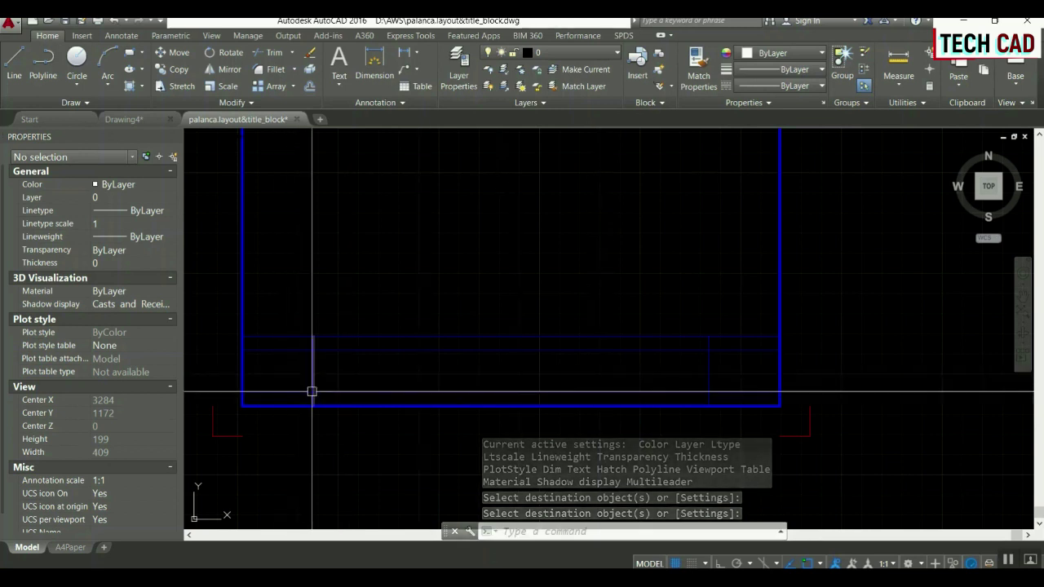
key(Escape)
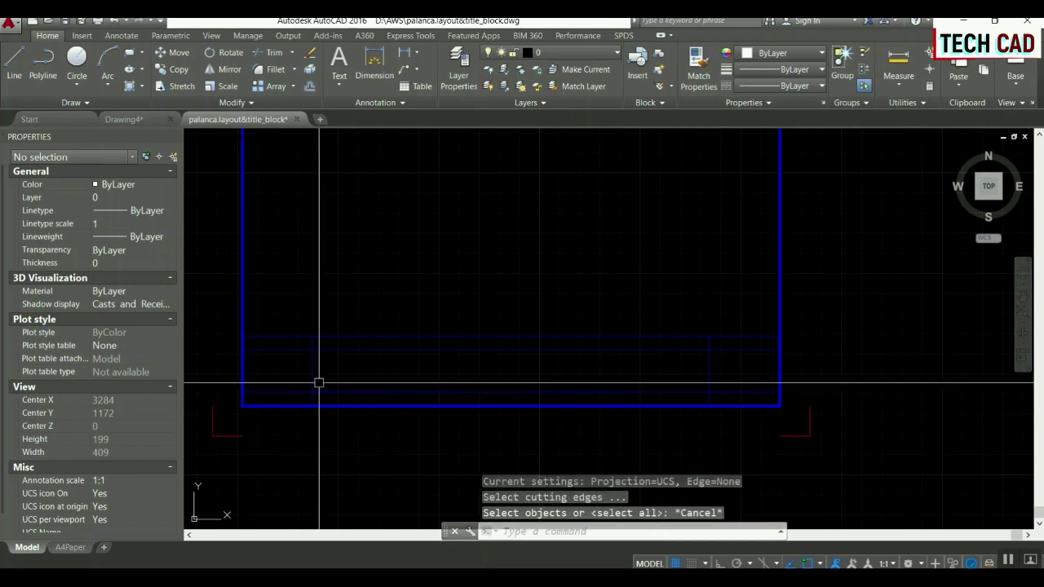
text(o)
key(Return)
text(45)
key(Return)
click(314, 375)
click(358, 355)
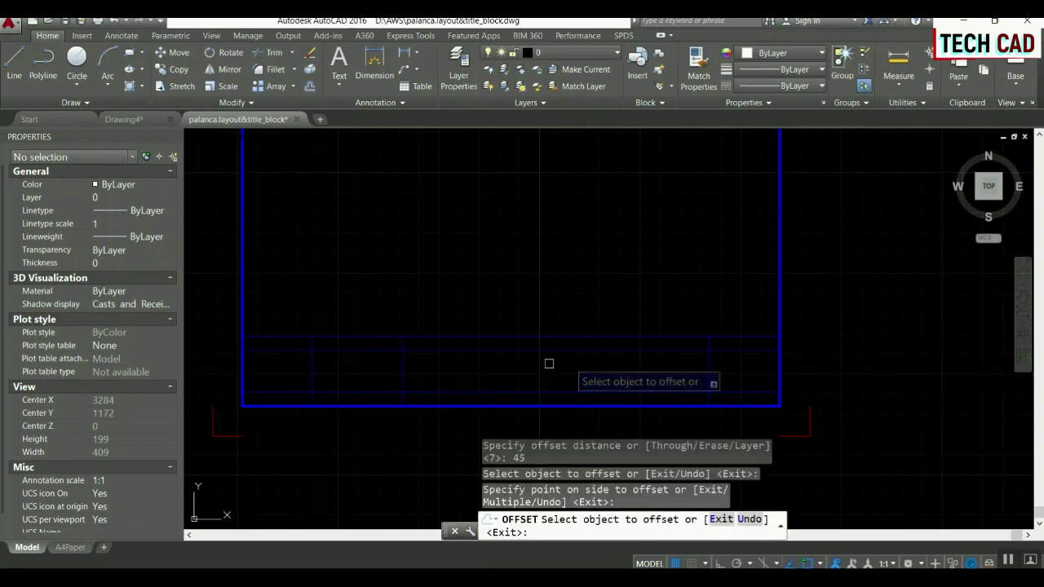
click(711, 364)
click(652, 363)
key(Return)
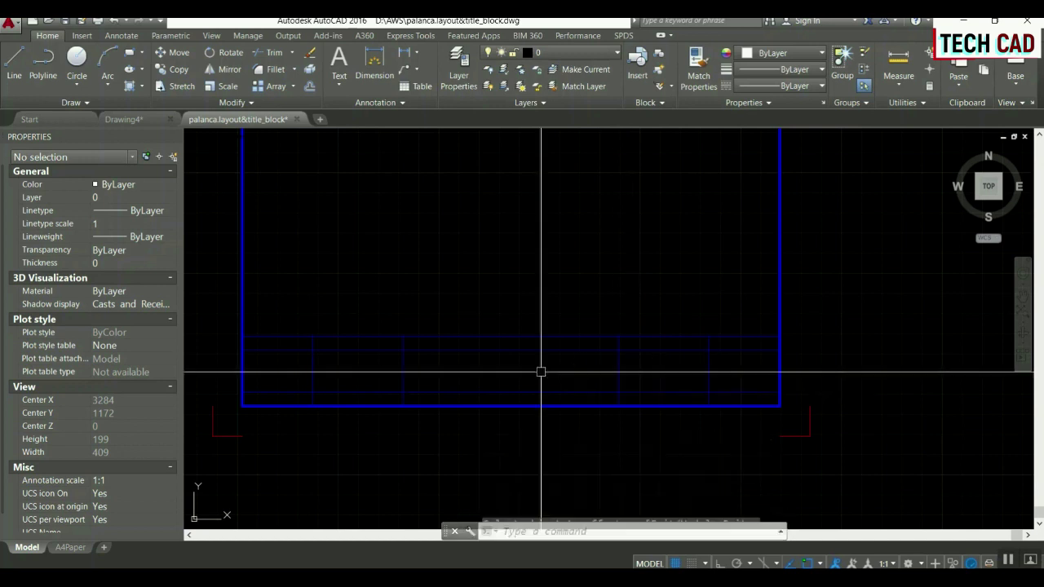
Offset the newest left vertical a further 55 units to the right.
key(Return)
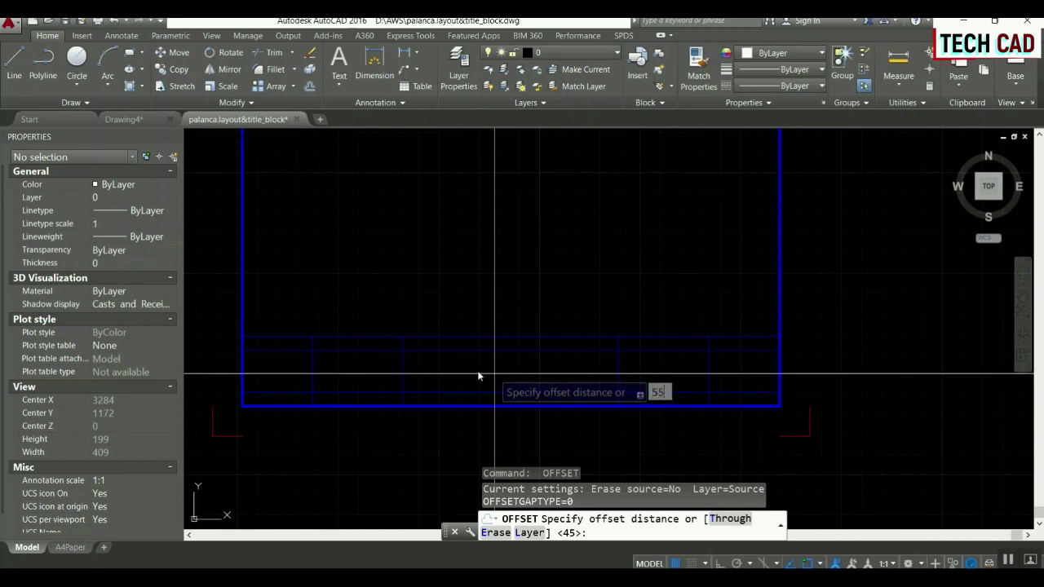
key(Return)
click(402, 366)
click(489, 369)
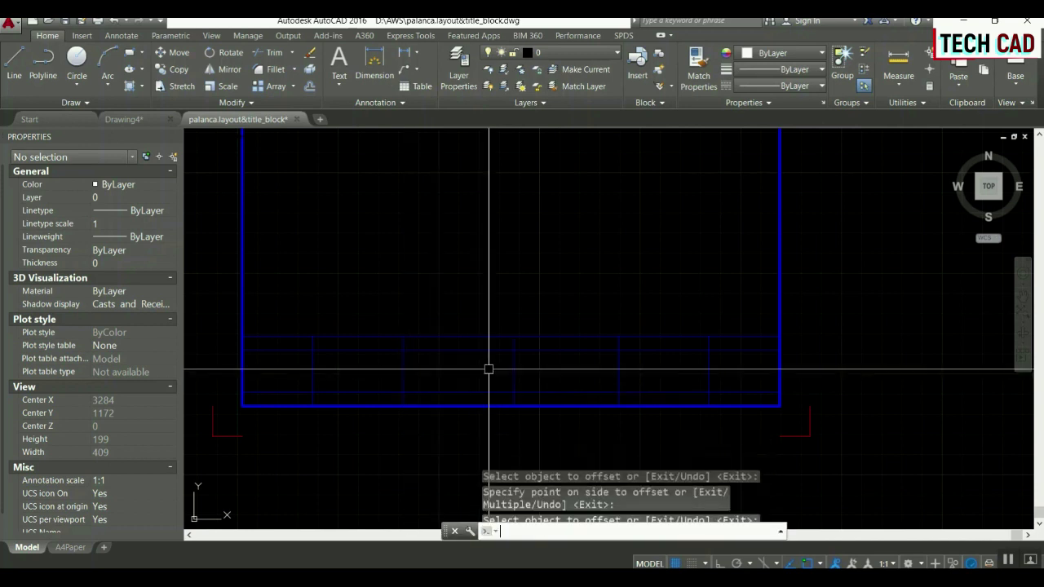
scroll(368, 367, up, 1)
scroll(371, 369, up, 1)
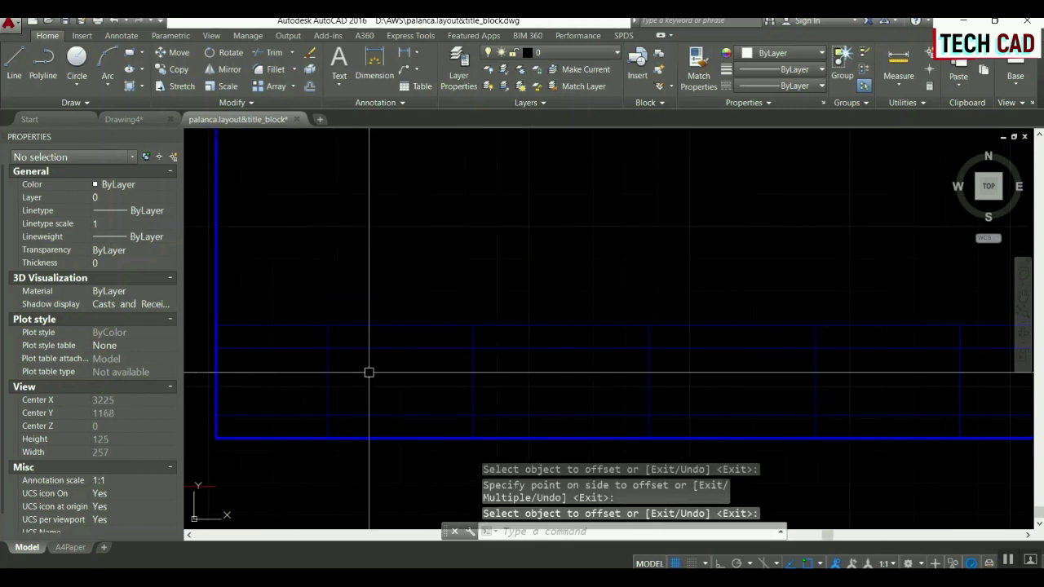
key(Escape)
Trim the overhanging grid lines back to the blue outer border.
text(tr)
key(Return)
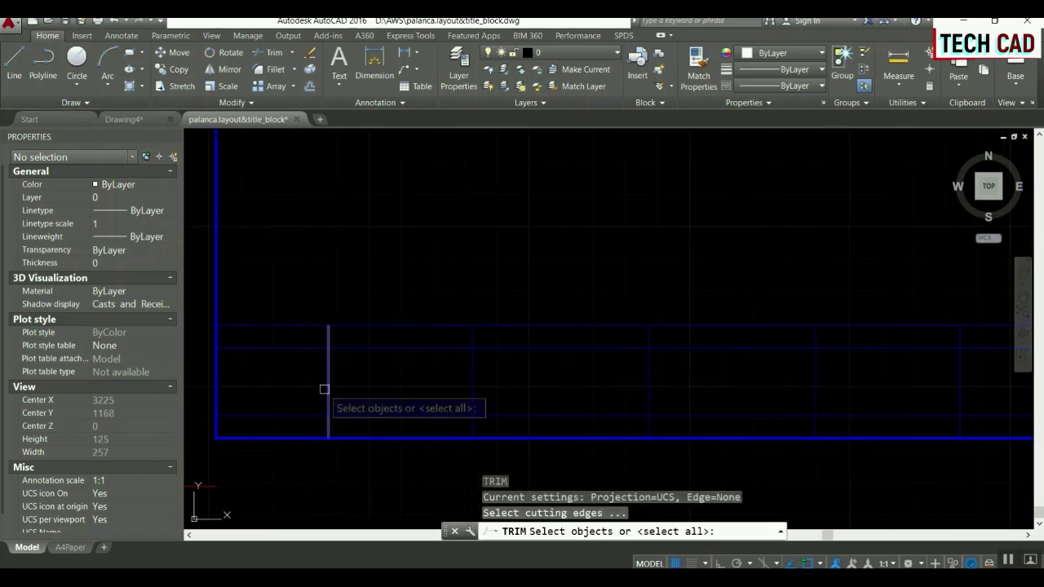
click(324, 388)
key(Return)
scroll(302, 404, down, 2)
scroll(324, 399, down, 1)
scroll(563, 406, up, 2)
scroll(570, 400, down, 1)
key(Return)
key(Return)
click(580, 399)
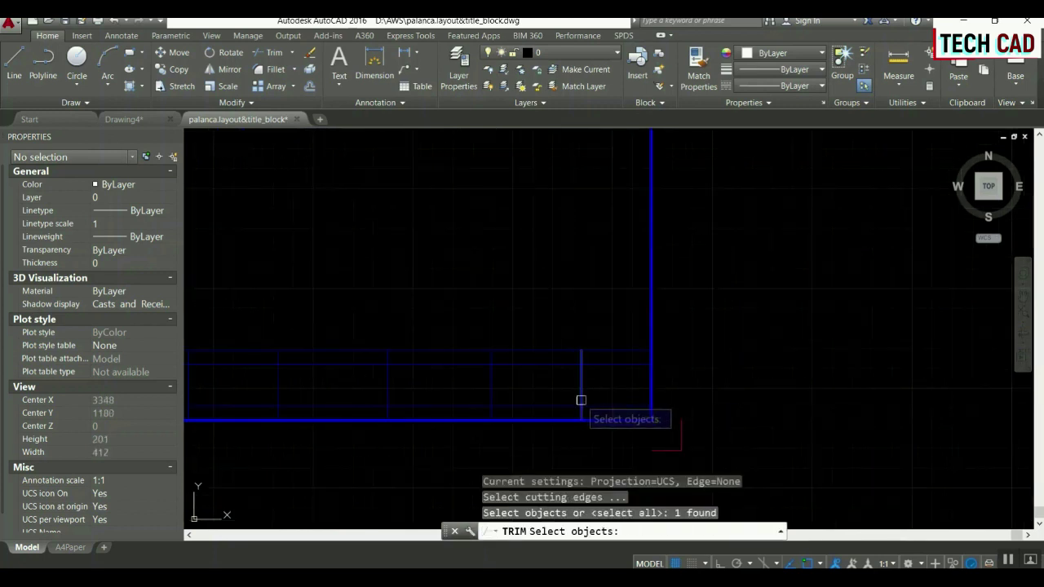
key(Return)
scroll(529, 391, down, 1)
scroll(543, 400, up, 1)
scroll(267, 373, up, 4)
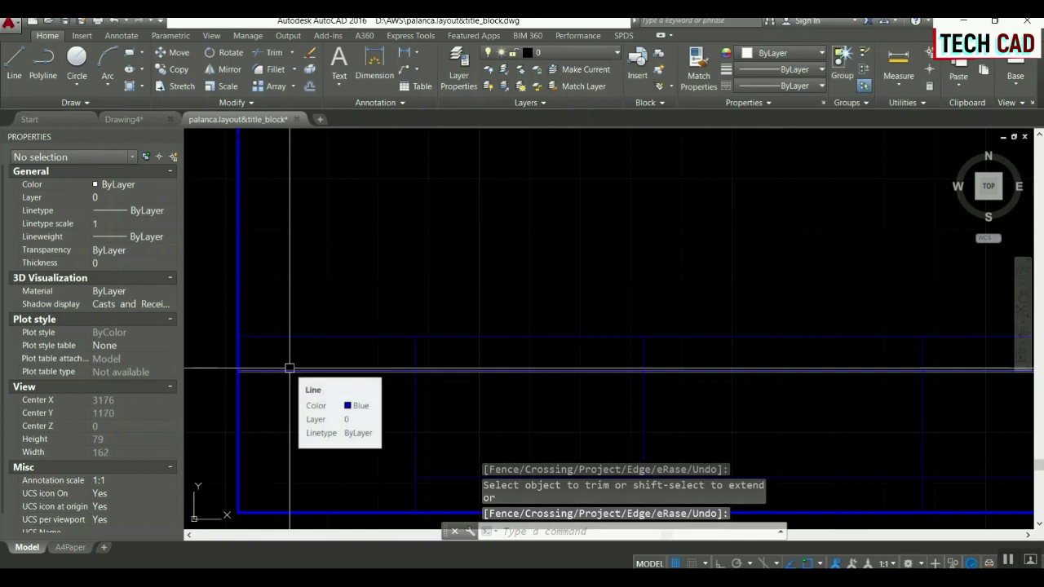
text(st)
key(Return)
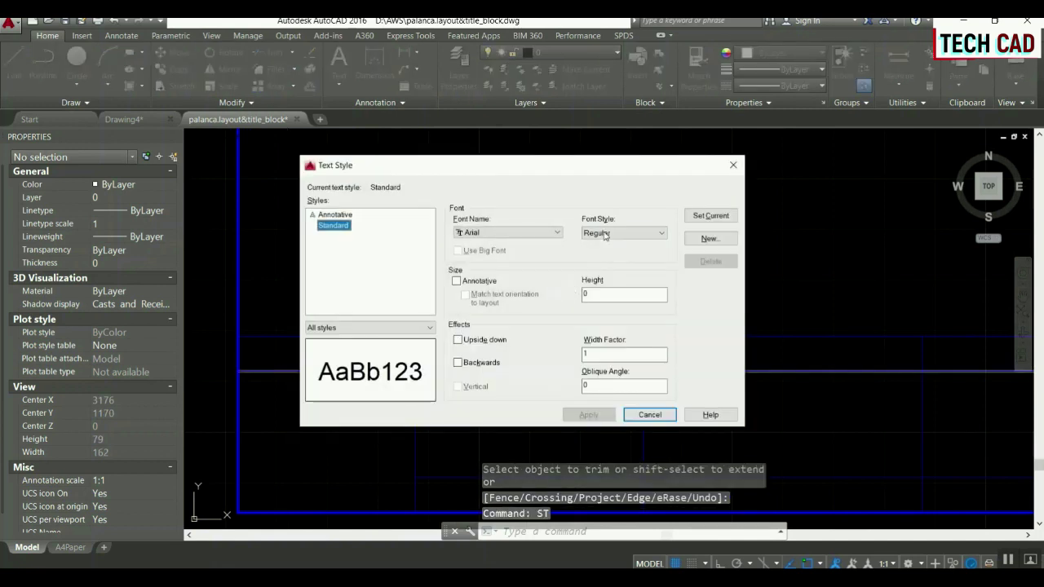
Choose Century Gothic, save it as new style Text1, set it current and close.
click(522, 232)
key(c)
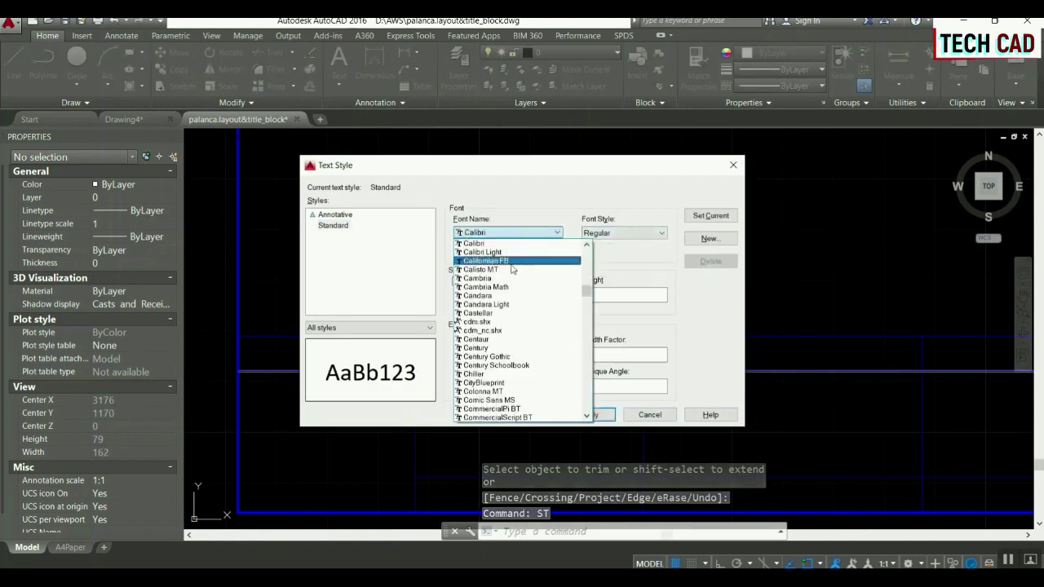
click(488, 358)
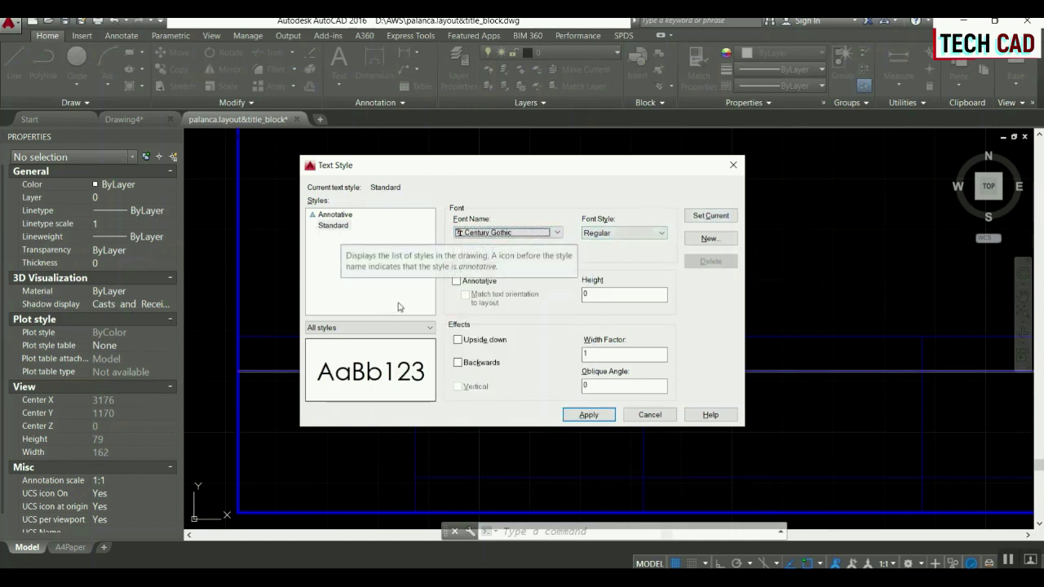
click(709, 238)
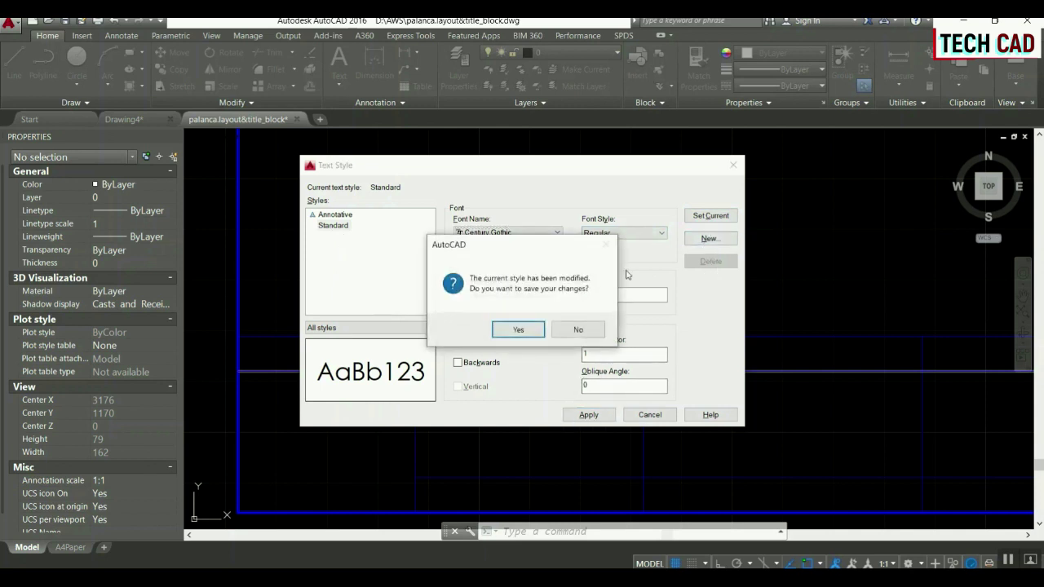
click(519, 329)
text(Text1)
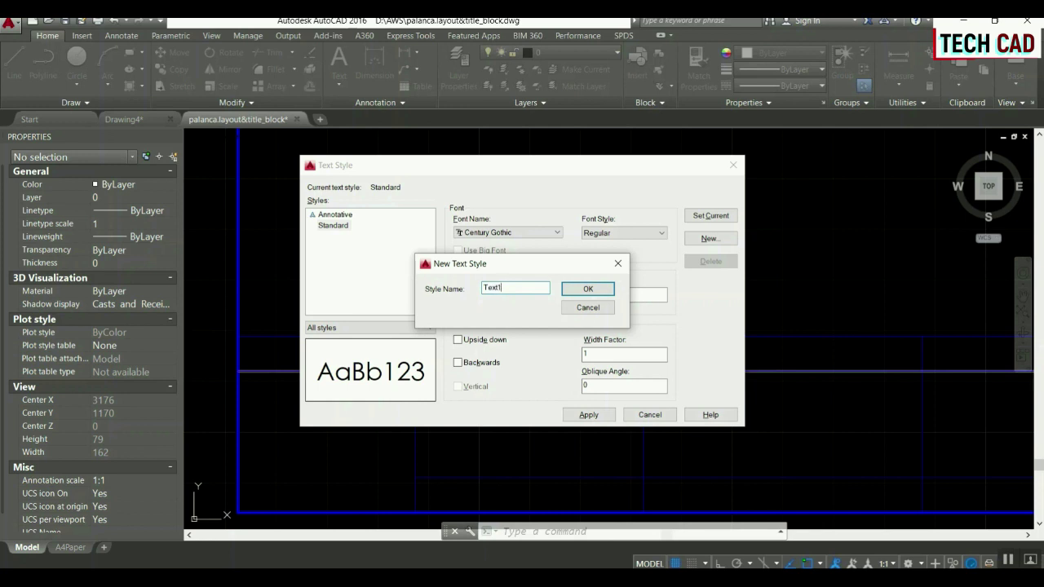
click(588, 290)
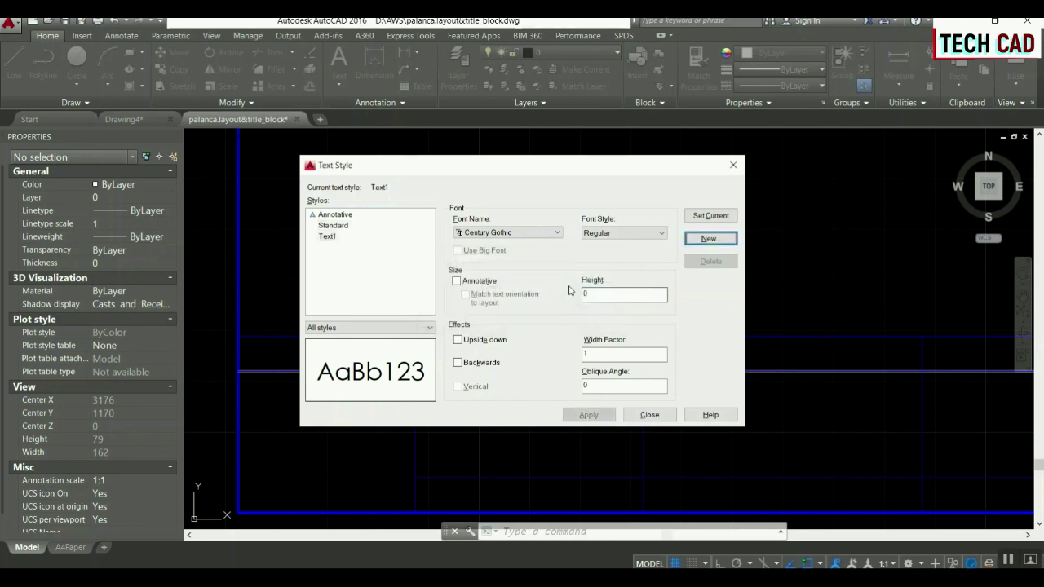
click(699, 216)
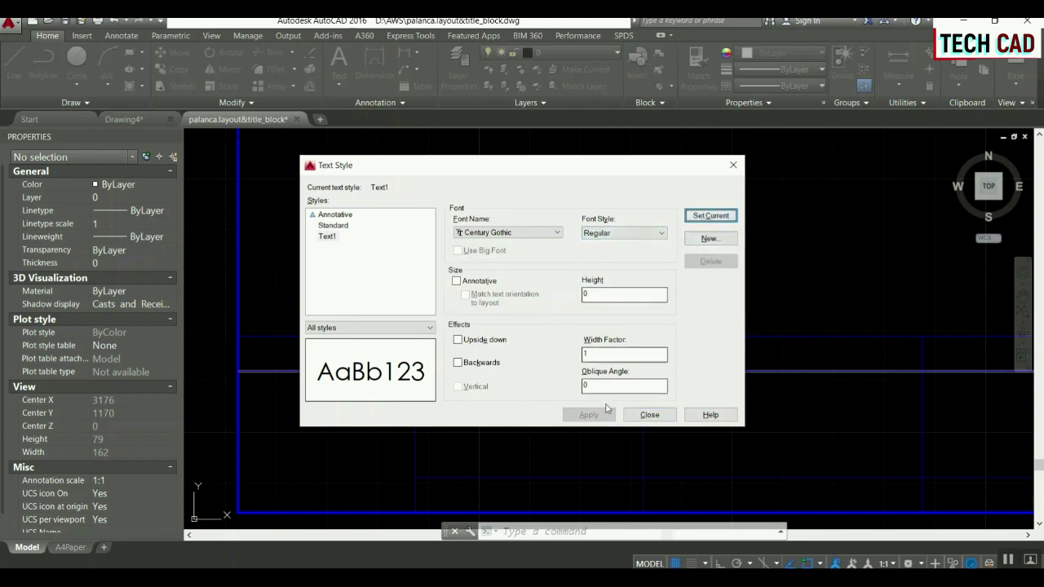
click(648, 415)
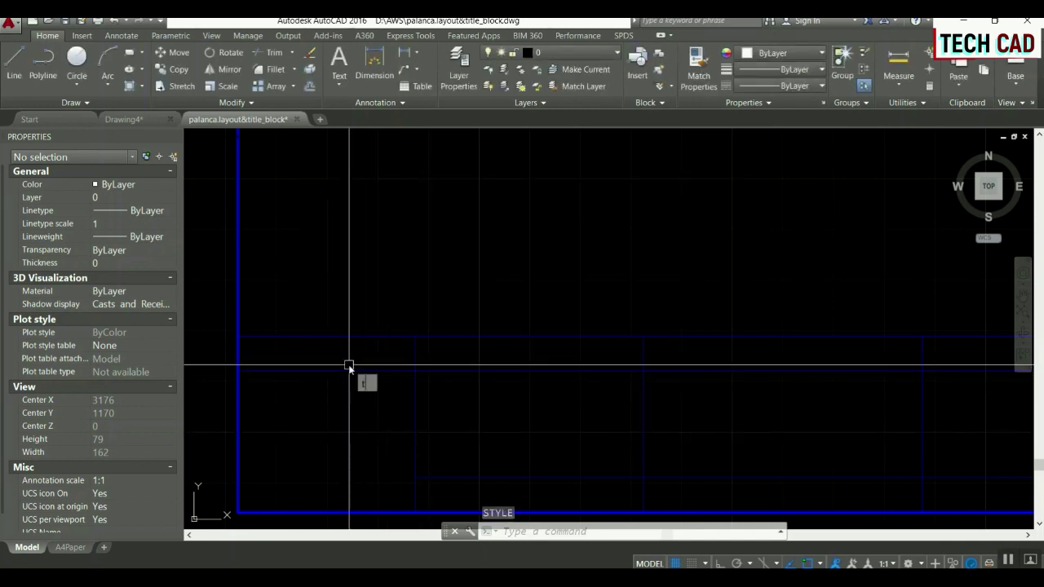
Write single-line text 'PREPARED BY:' at height 3 with no rotation.
key(BackSpace)
text(xt)
key(Return)
scroll(275, 366, up, 2)
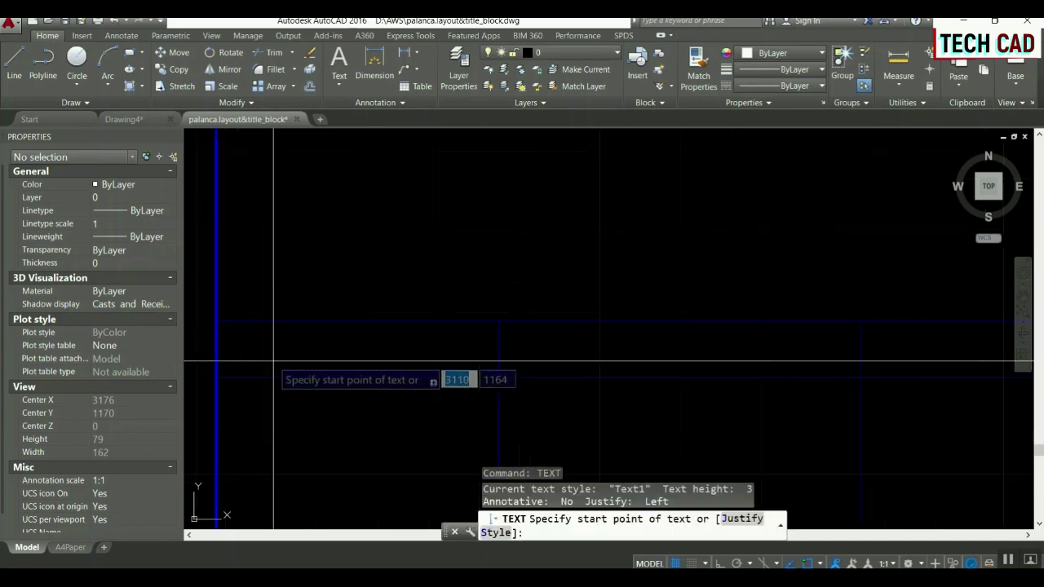
click(250, 345)
key(Return)
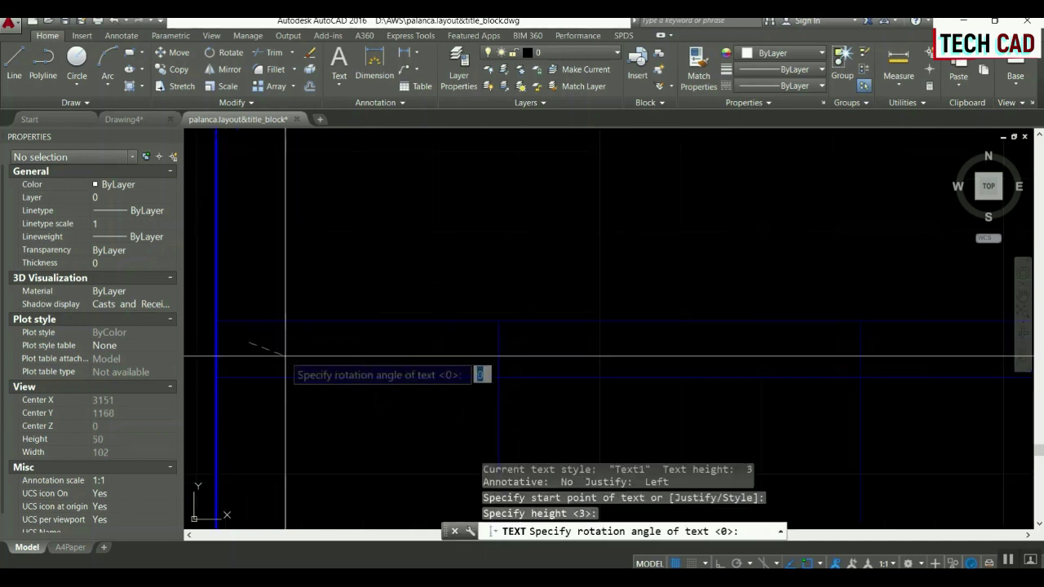
key(Return)
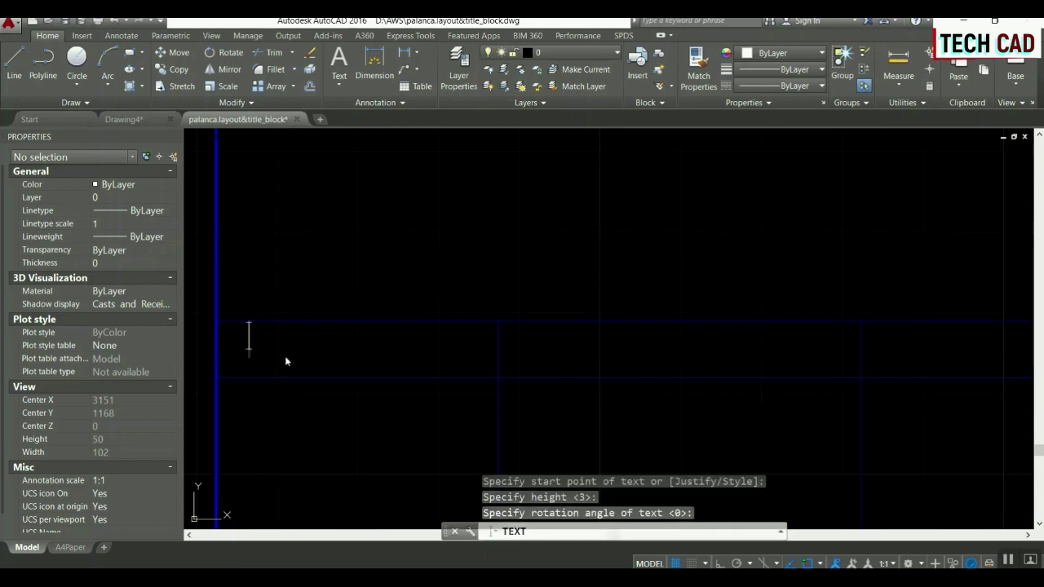
text(pre)
key(BackSpace)
key(BackSpace)
key(BackSpace)
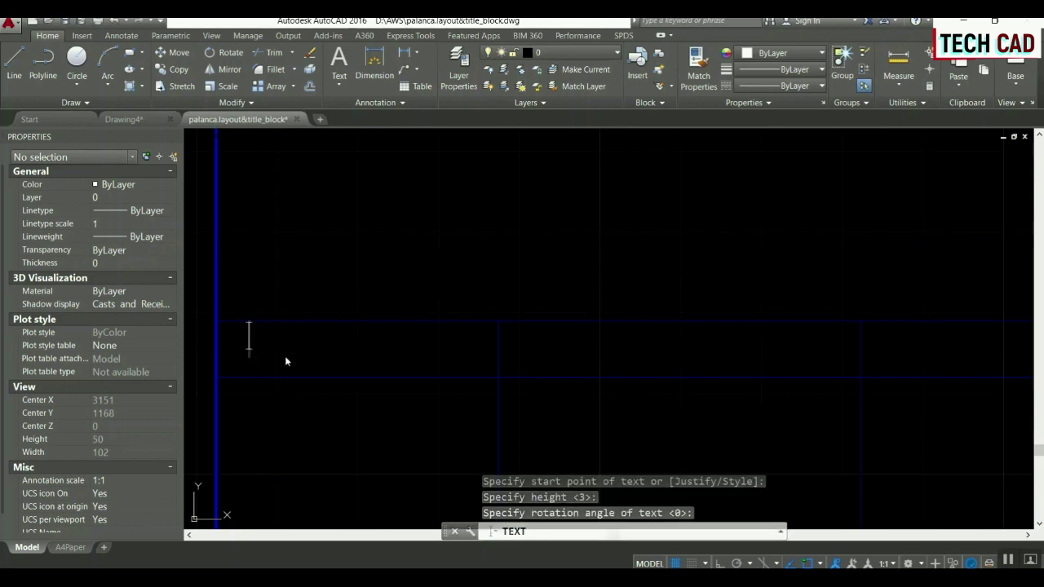
text(PREPARED)
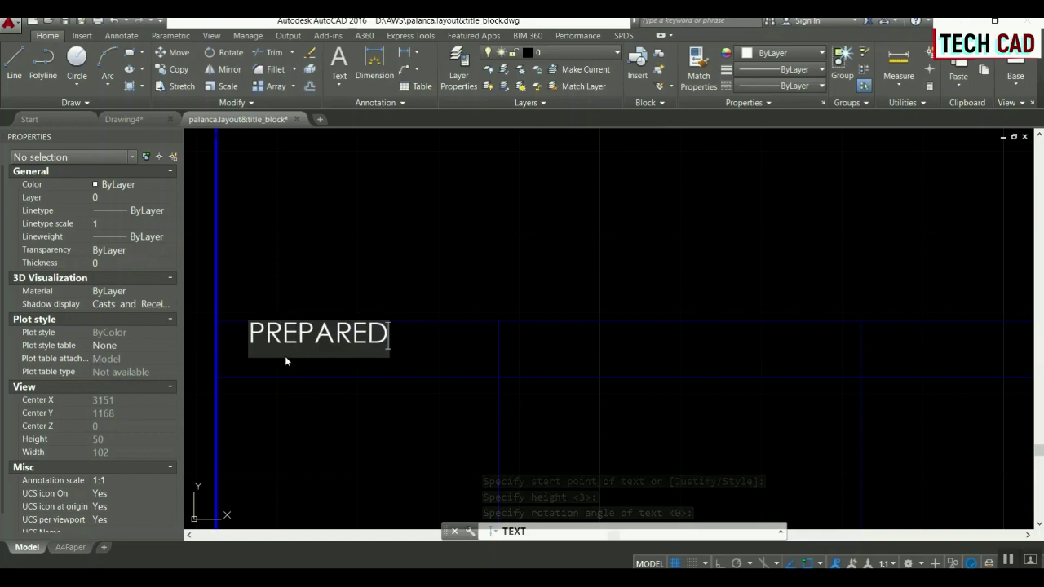
text( BY)
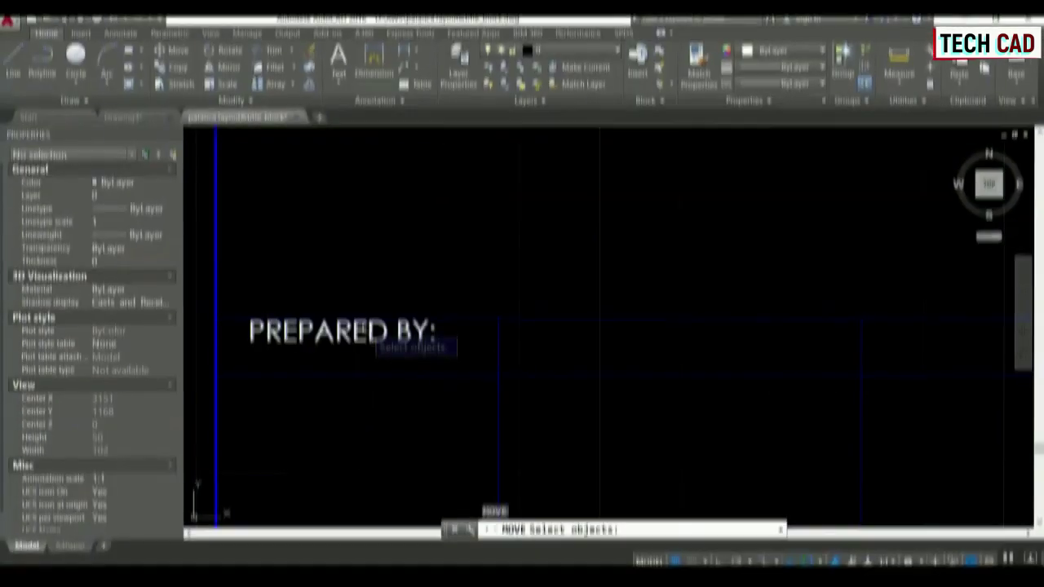
Move the PREPARED BY: label into the upper row's left cell.
click(371, 334)
key(Return)
click(392, 218)
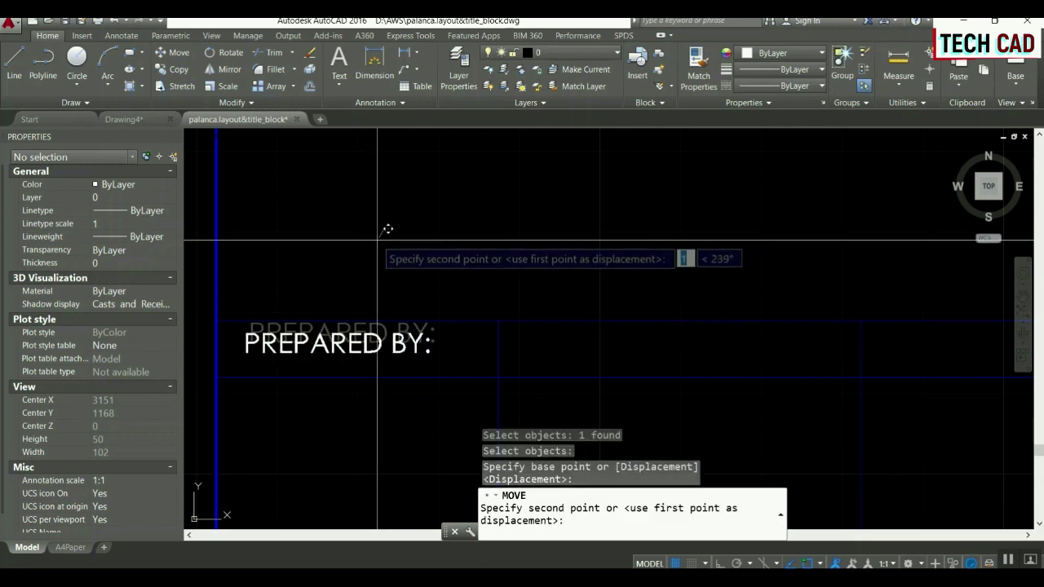
click(381, 231)
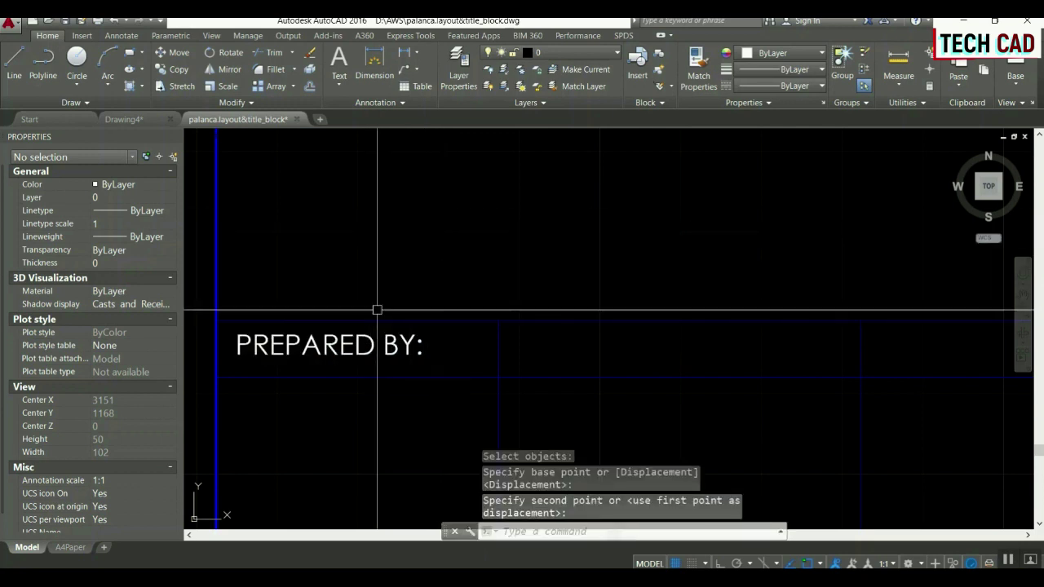
scroll(380, 310, down, 2)
scroll(377, 327, up, 2)
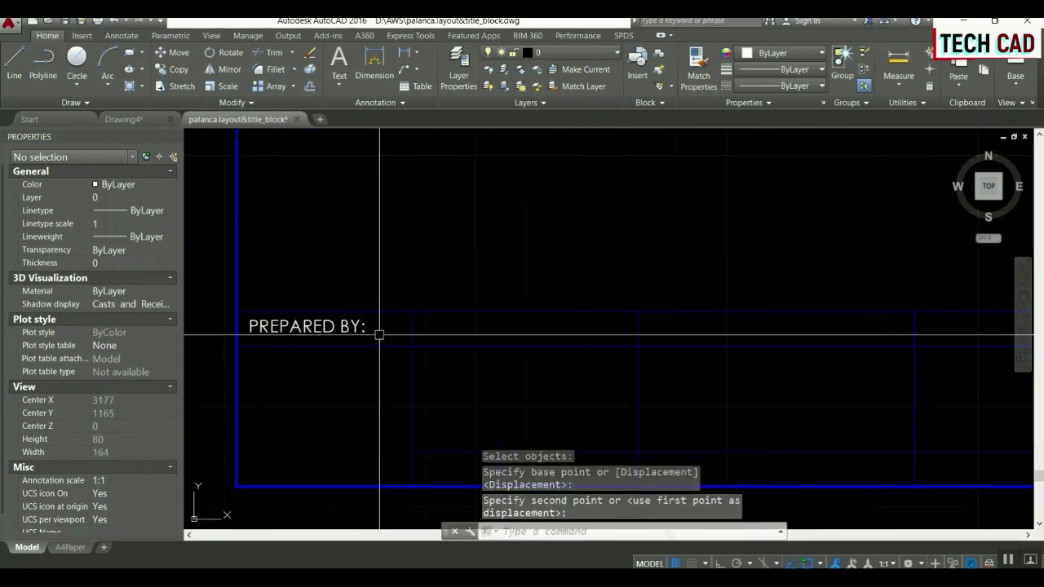
text(co)
key(Return)
Copy the PREPARED BY: label into the five other cells of the upper row.
click(346, 327)
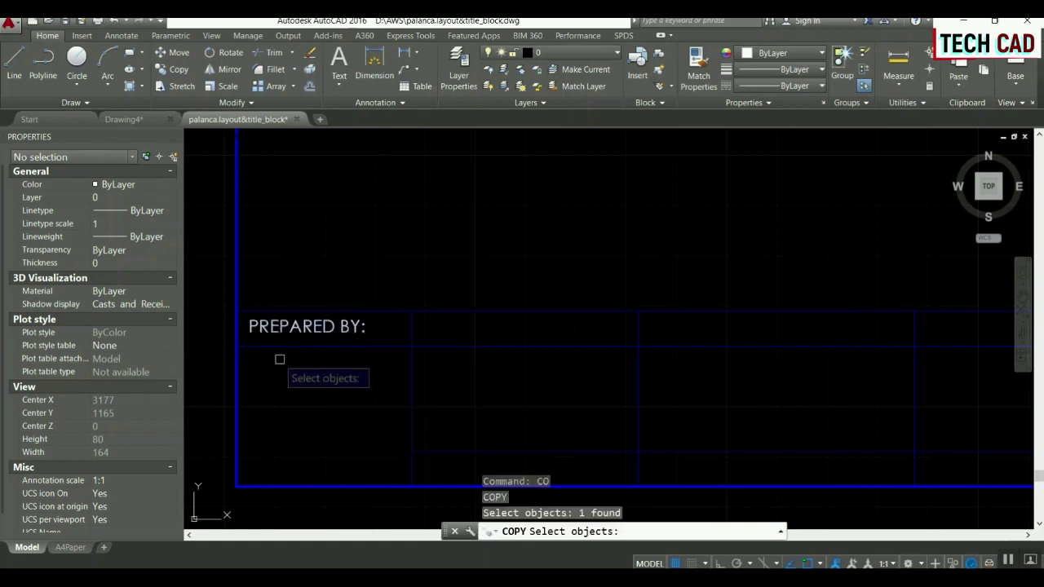
key(Return)
click(235, 346)
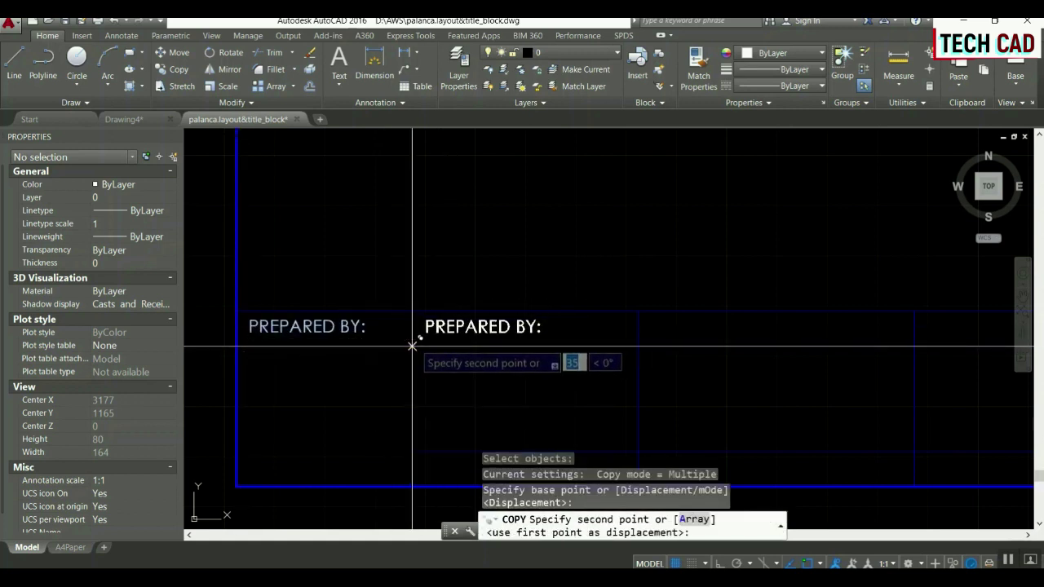
click(412, 346)
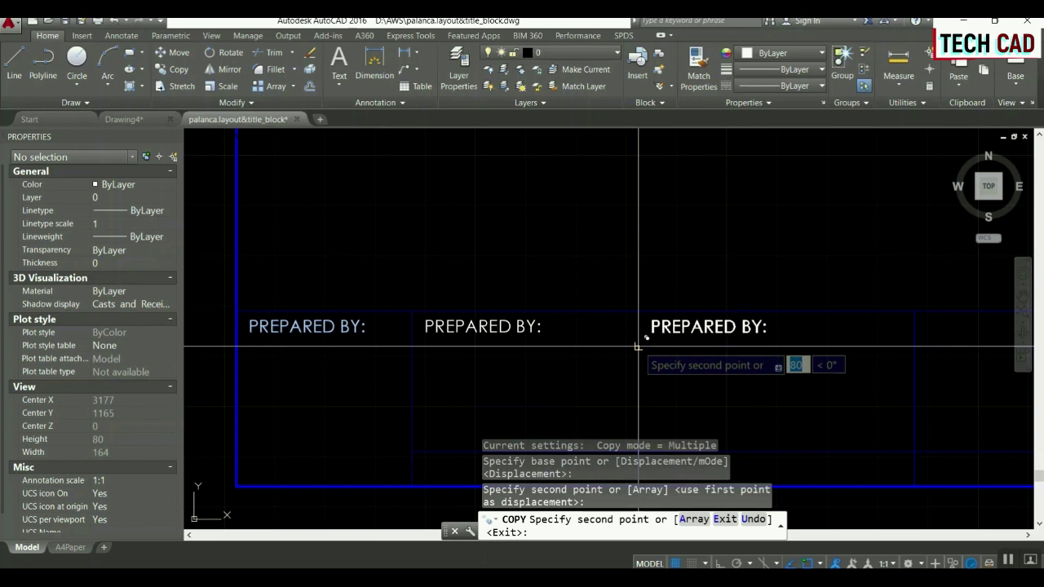
click(638, 346)
scroll(330, 363, down, 2)
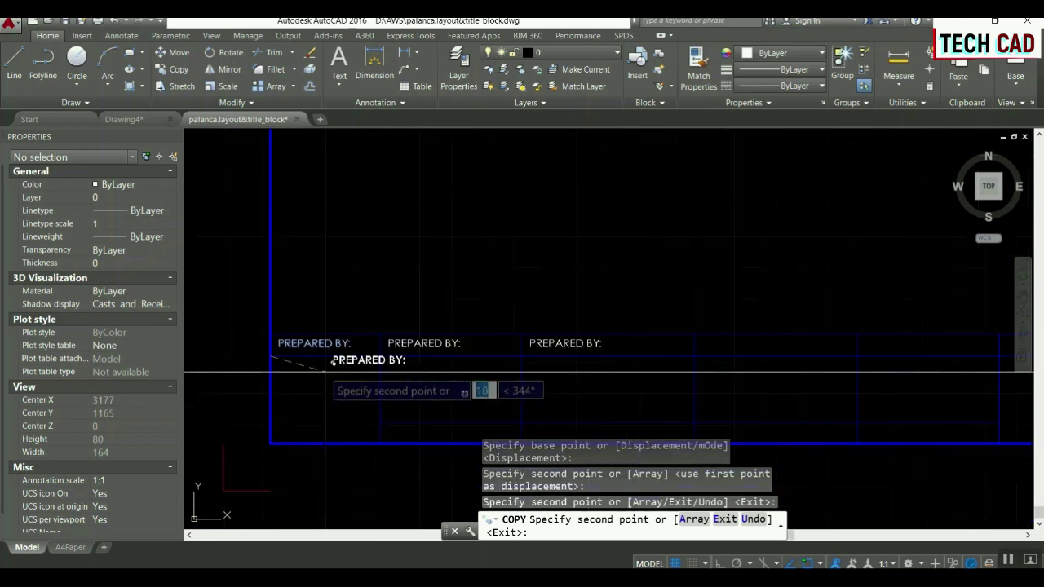
click(694, 356)
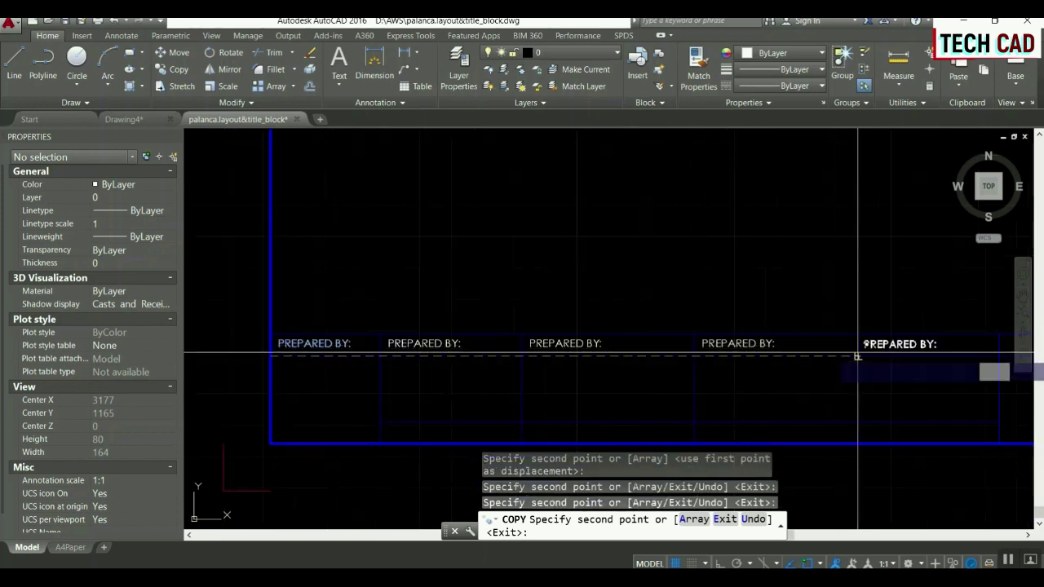
click(856, 356)
scroll(856, 356, down, 2)
scroll(816, 358, up, 3)
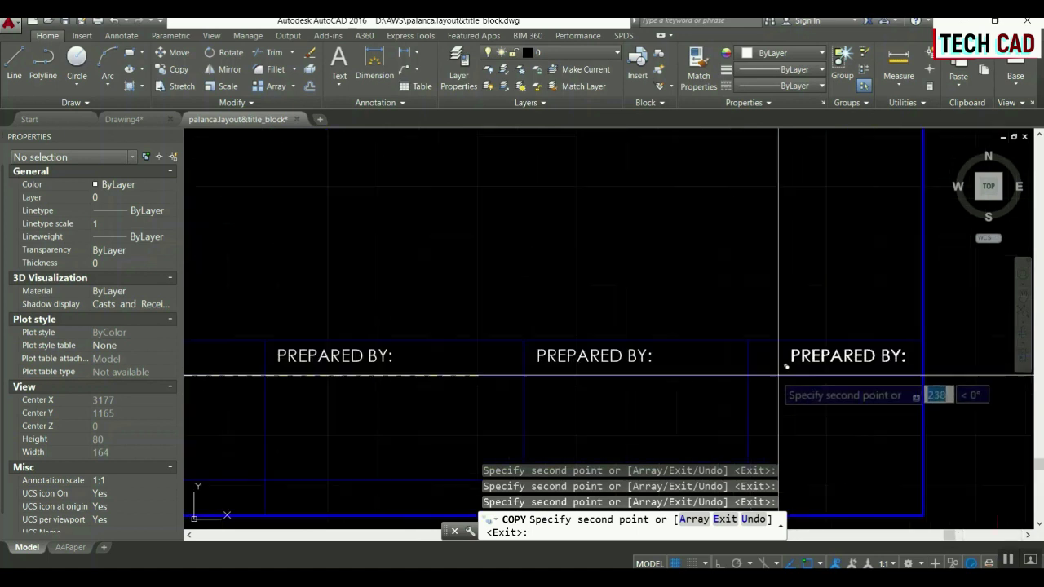
click(749, 365)
key(Return)
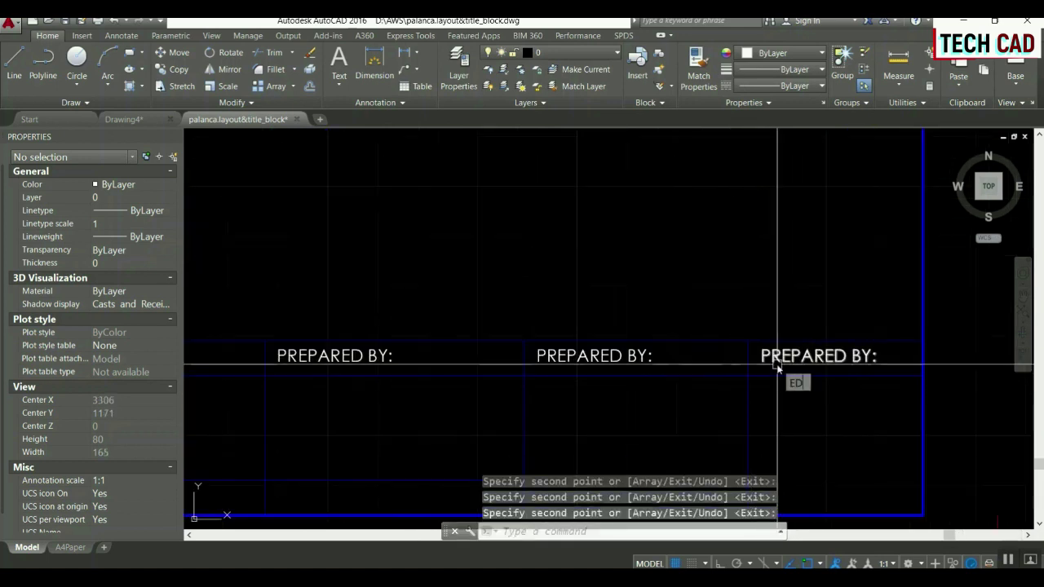
Start text editing on the rightmost copied label.
text(d)
key(Return)
click(853, 359)
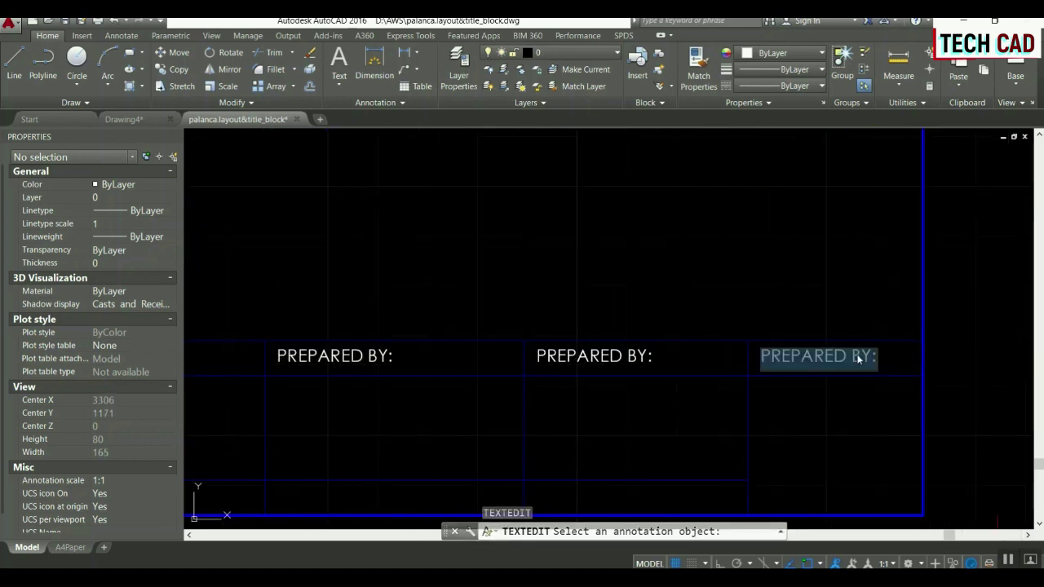
Relabel two copies as SHEET NO.: and SHEET CONTENT:.
text(S)
key(BackSpace)
text(SHEET NO.:)
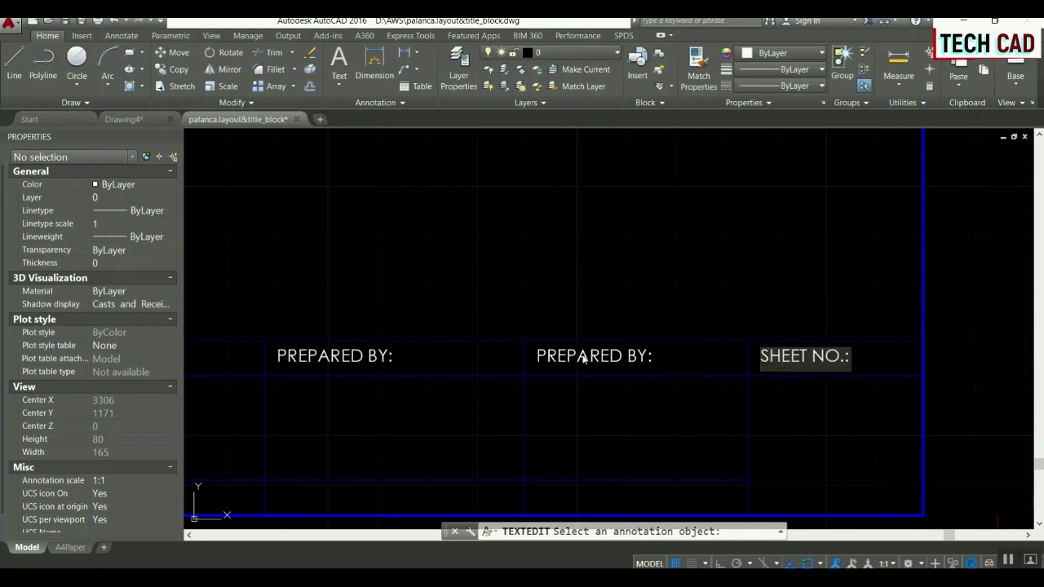
click(581, 358)
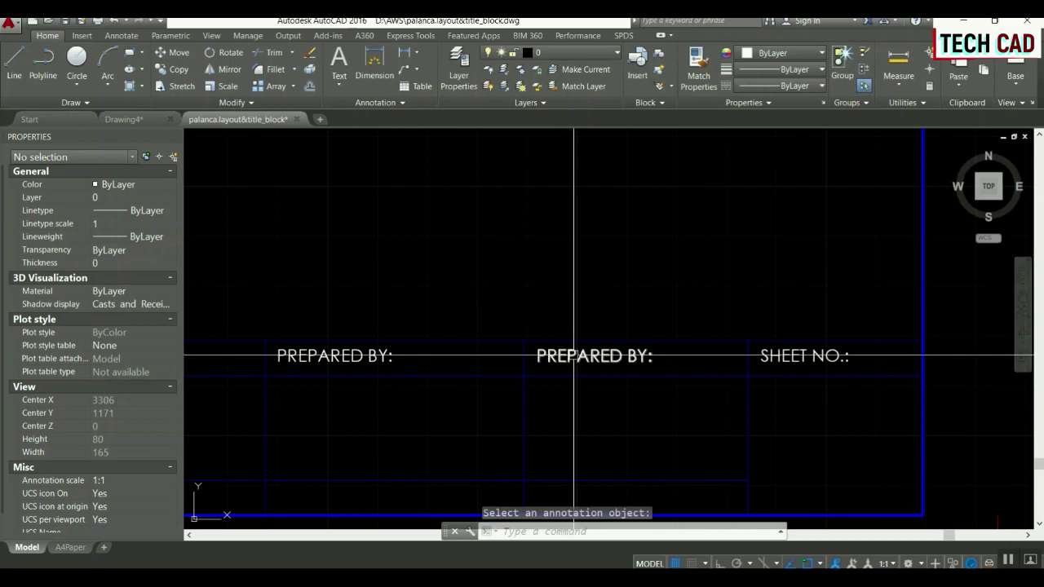
click(560, 360)
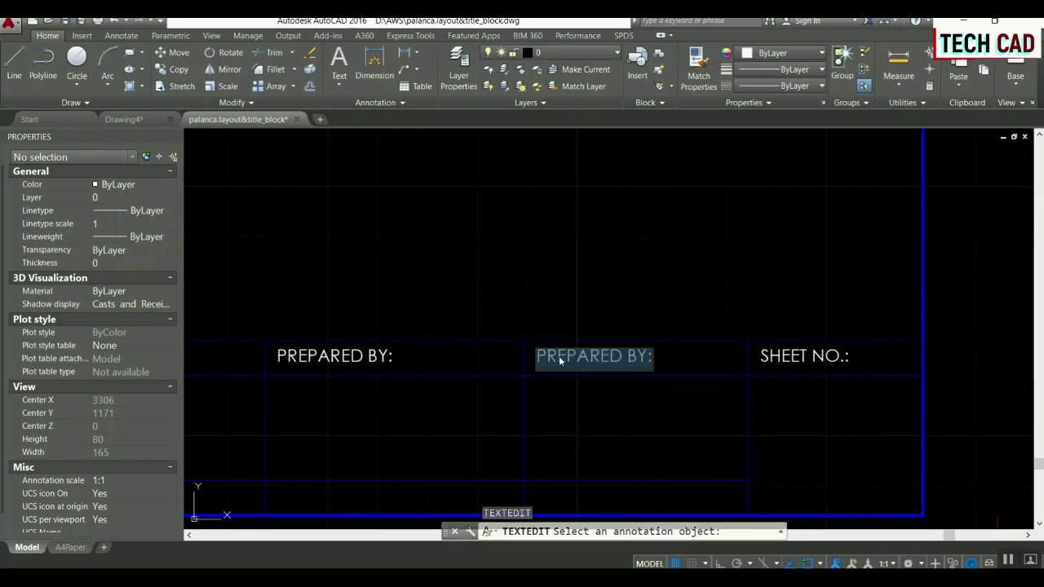
text(SHEET CONTENT)
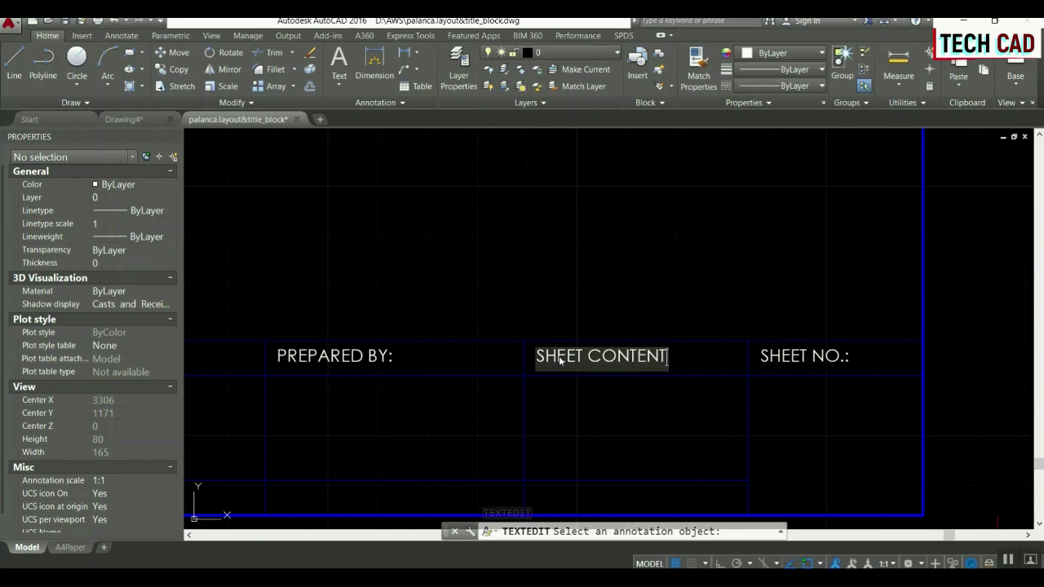
click(336, 355)
Relabel the next PREPARED BY: copy as OWNER:.
click(343, 355)
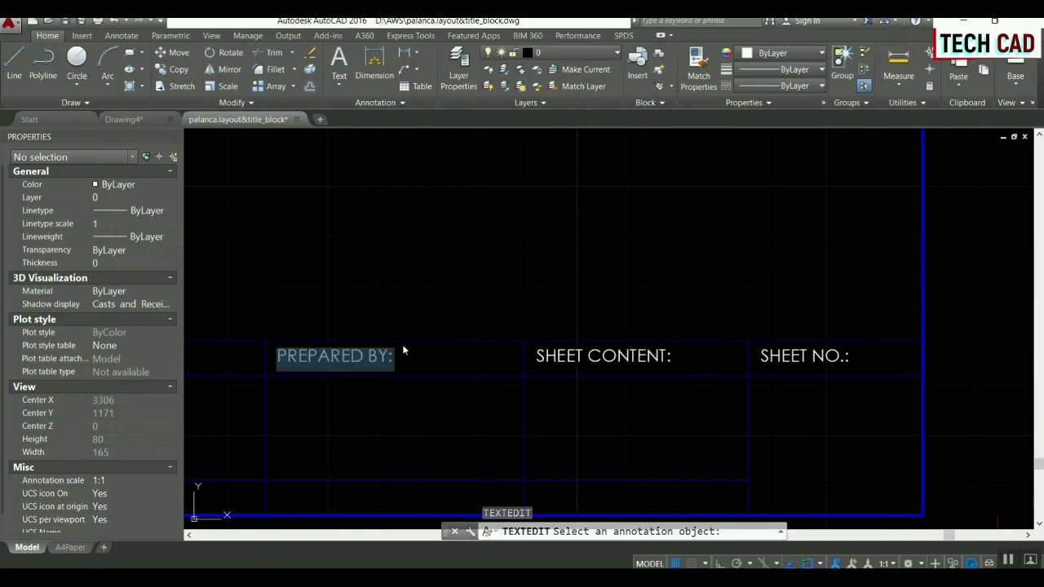
scroll(707, 316, down, 2)
middle_drag(446, 351, 470, 354)
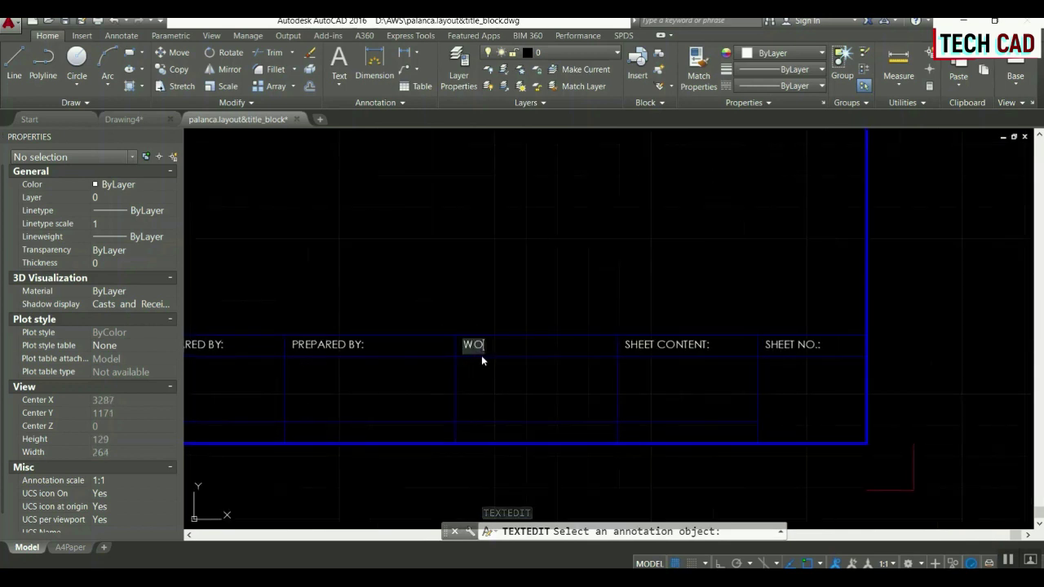
text(OWNER:)
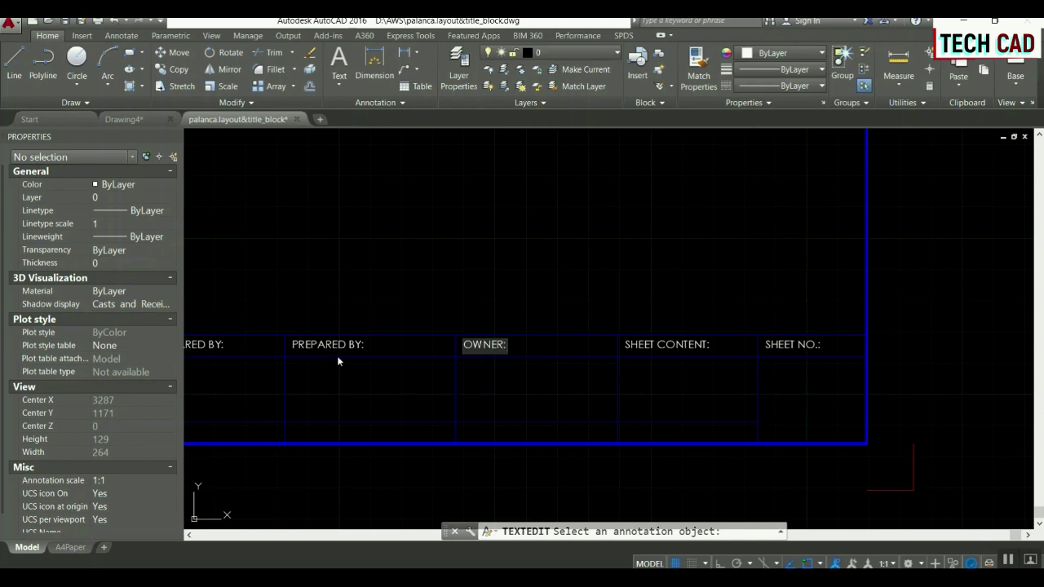
key(Return)
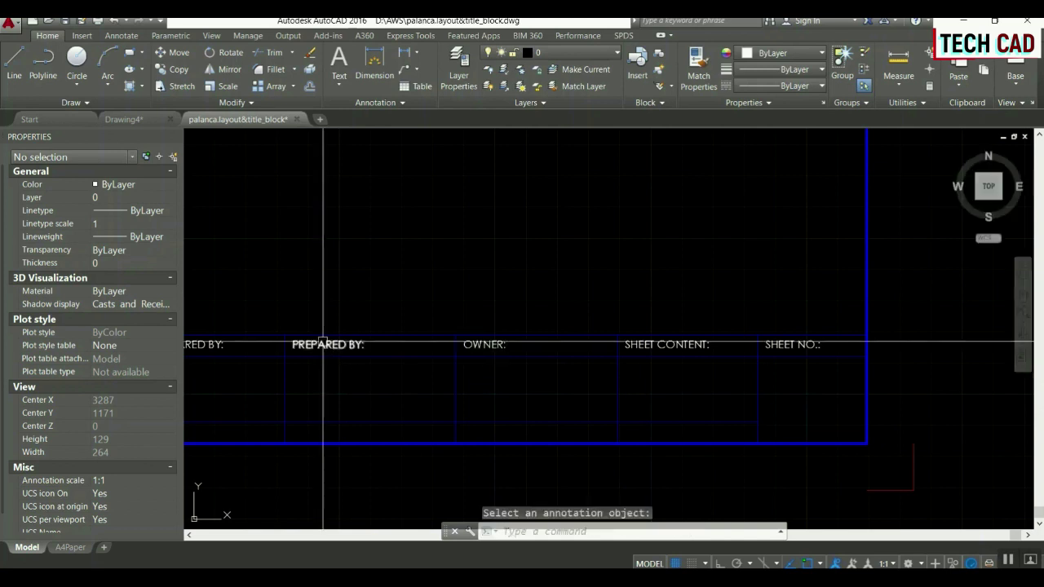
click(324, 344)
scroll(533, 318, down, 3)
scroll(327, 348, up, 3)
Relabel the remaining copies as PROJECT TITLE: and SEALED AND SIGNED BY:.
double_click(450, 332)
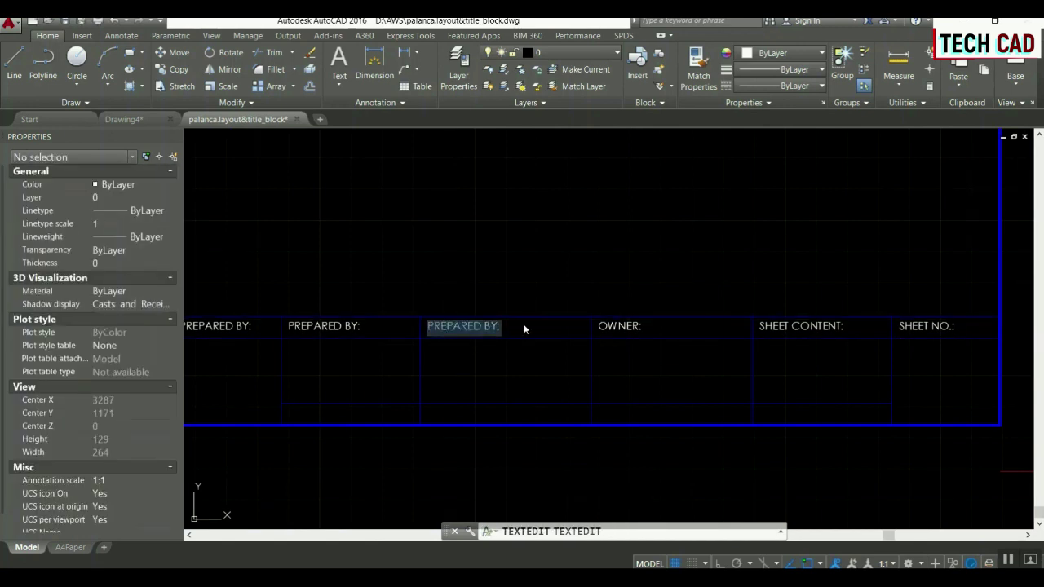
text(PROJECT TITLE:)
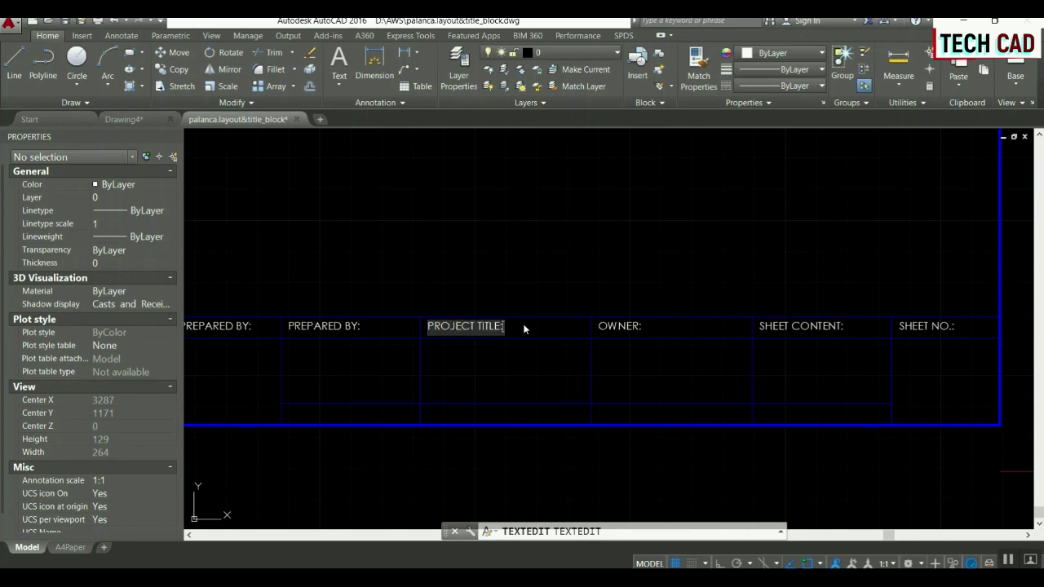
click(311, 330)
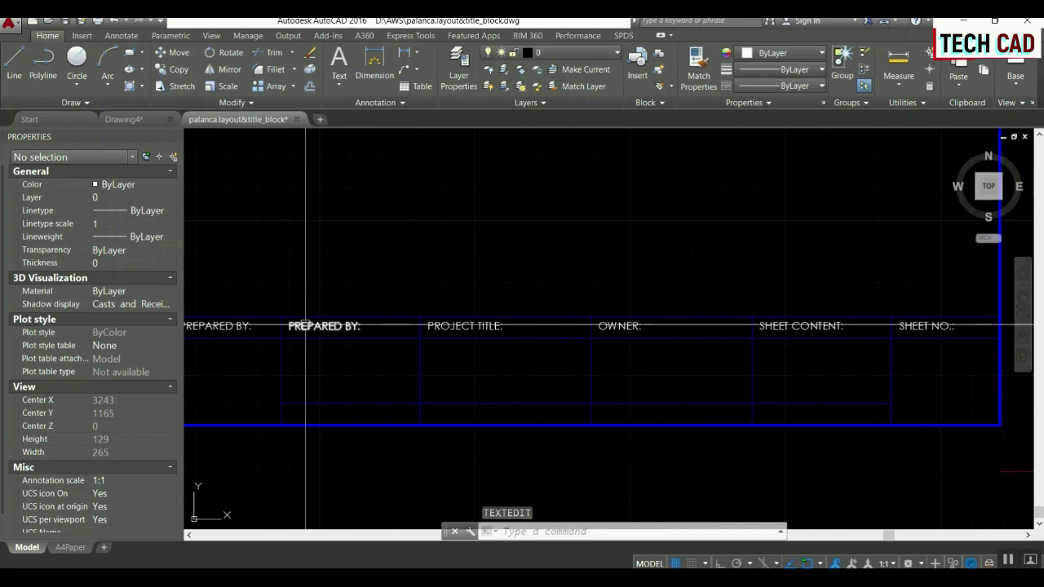
click(306, 328)
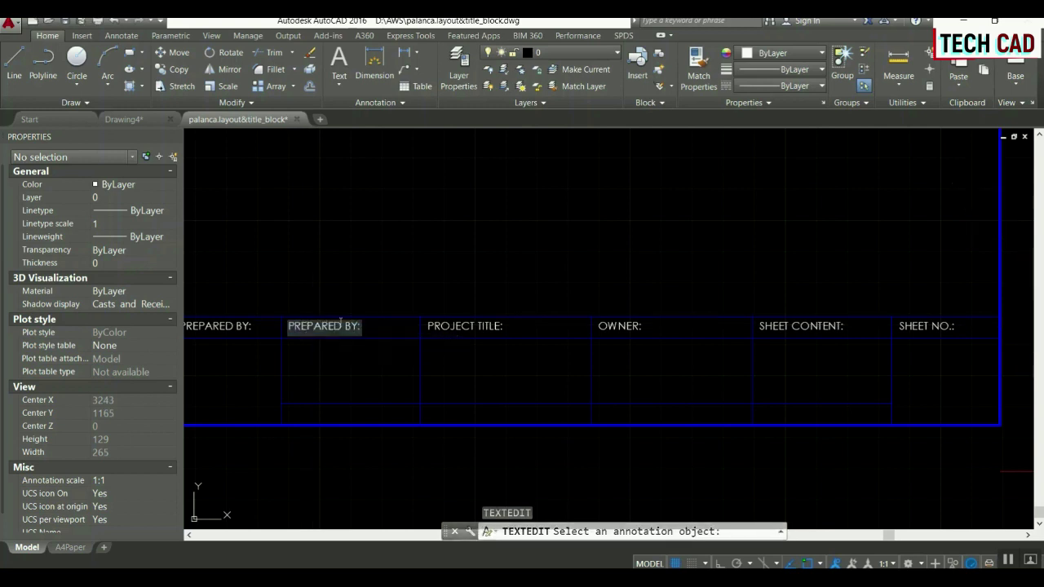
text(SEALED AND SIGNED)
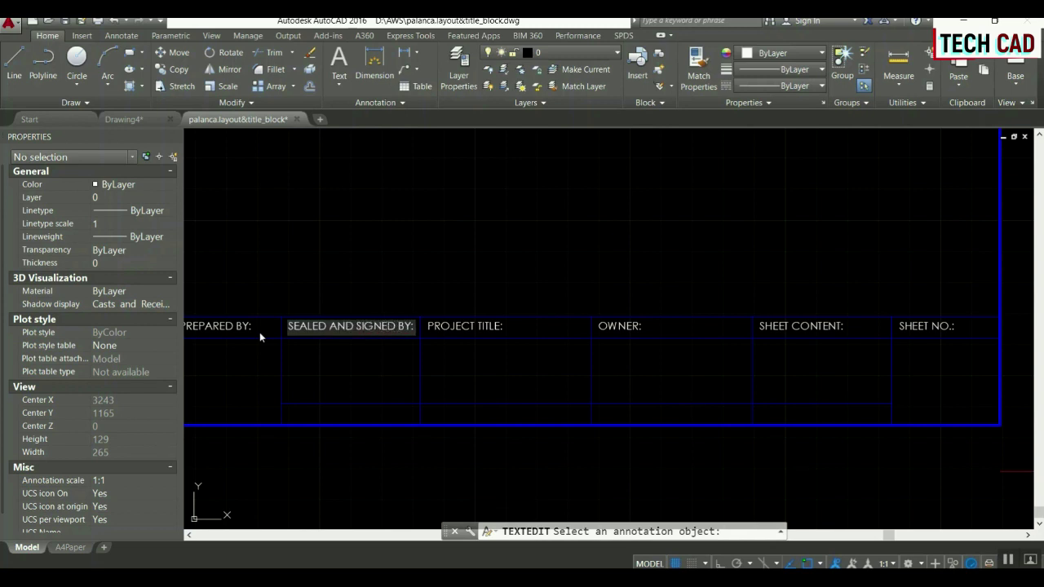
click(371, 272)
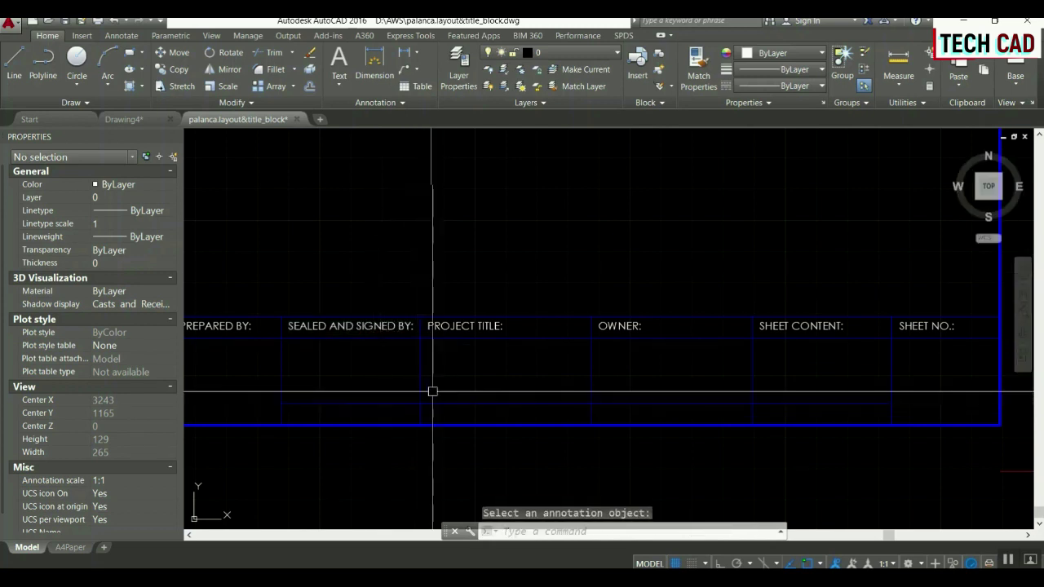
Copy the SEALED AND SIGNED BY: label to three spots along the lower row.
text(Co)
key(Return)
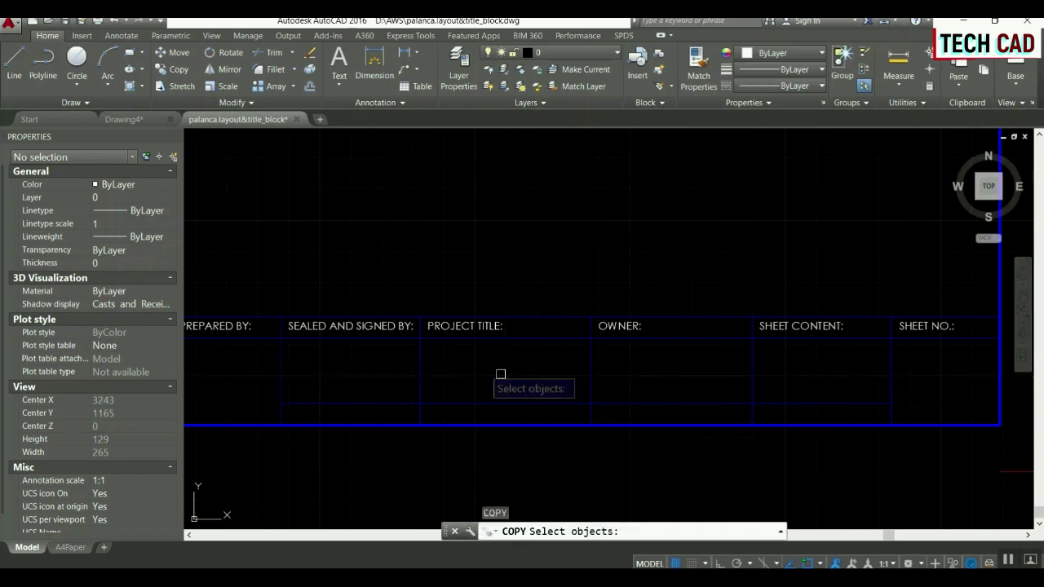
click(353, 326)
key(Return)
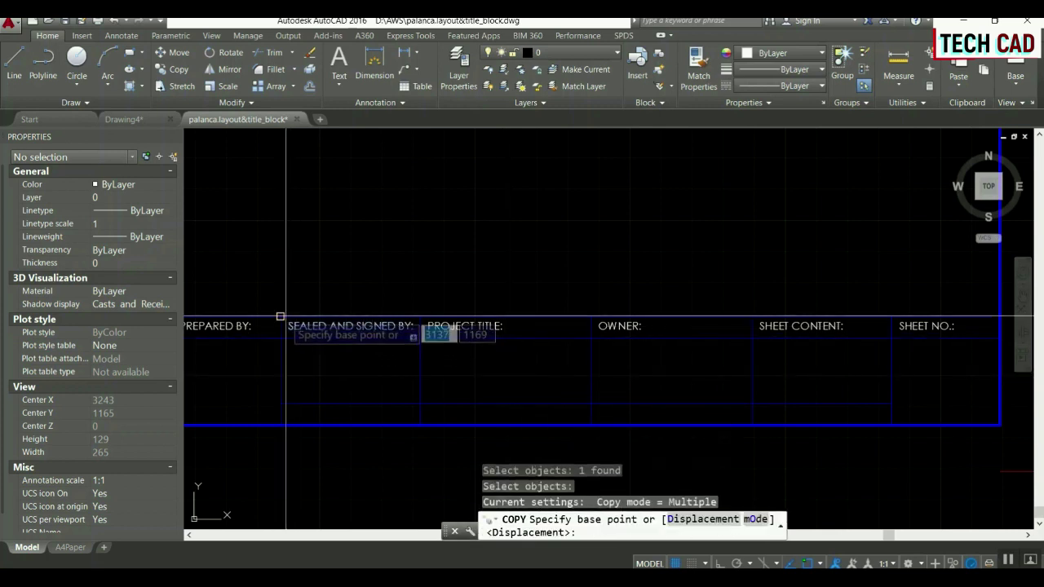
click(281, 316)
click(280, 402)
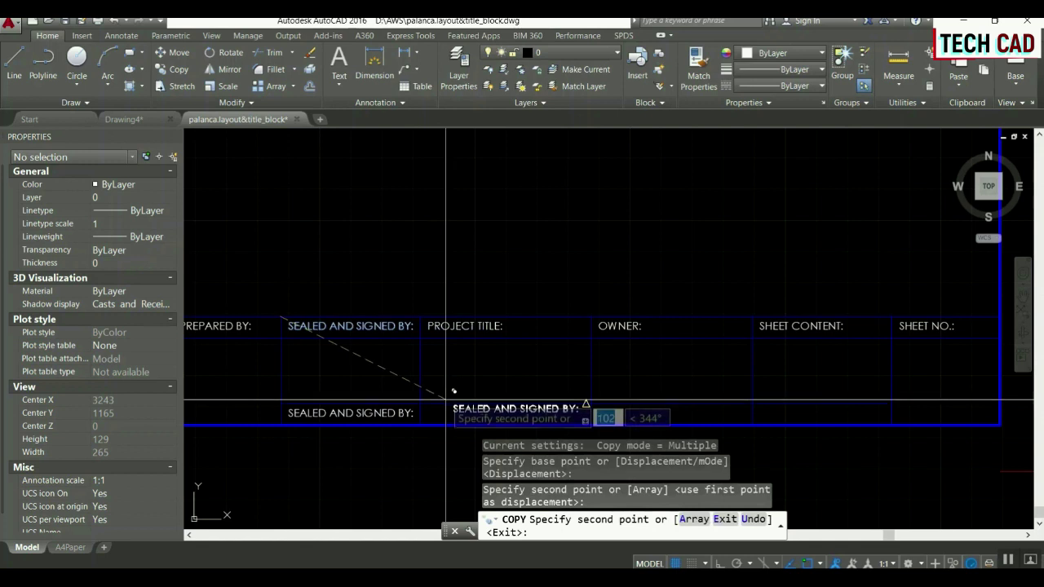
click(420, 403)
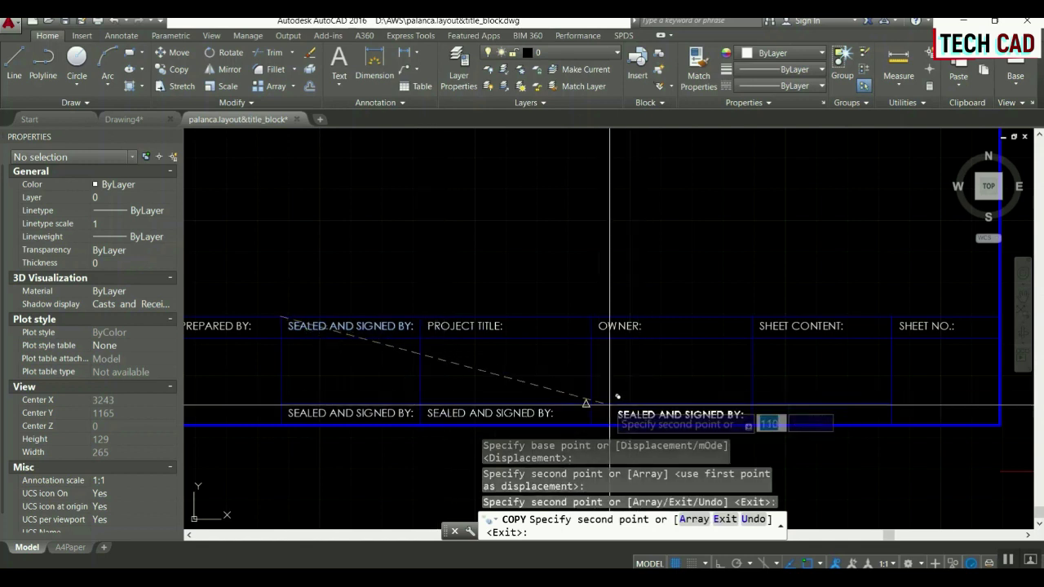
click(589, 403)
key(Return)
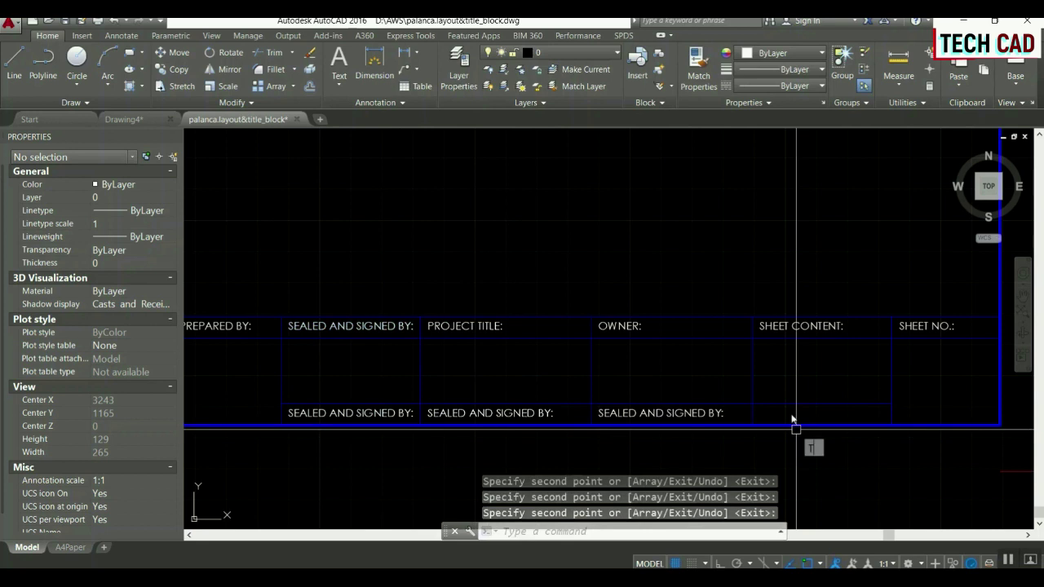
Begin trimming with the right vertical line as the cutting edge.
text(tr)
key(Return)
click(751, 411)
key(Return)
Trim the lower divider and relabel the lower row ADDRESS:, LOCATION: and LIC. NO.
click(815, 403)
key(Escape)
text(ed)
key(Return)
click(641, 412)
click(615, 413)
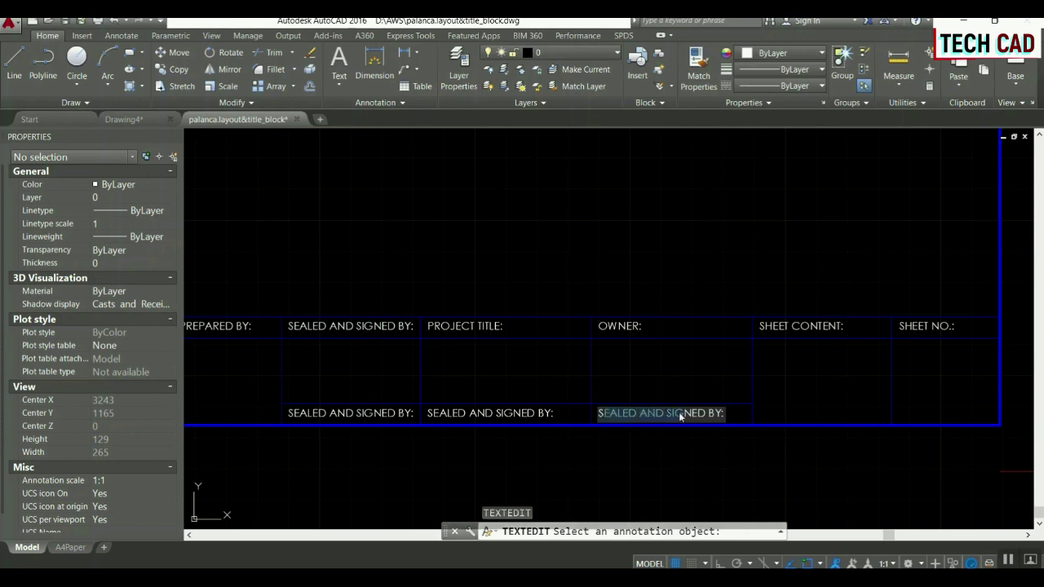
key(BackSpace)
text(ADDRESS)
key(Delete)
key(Delete)
key(Delete)
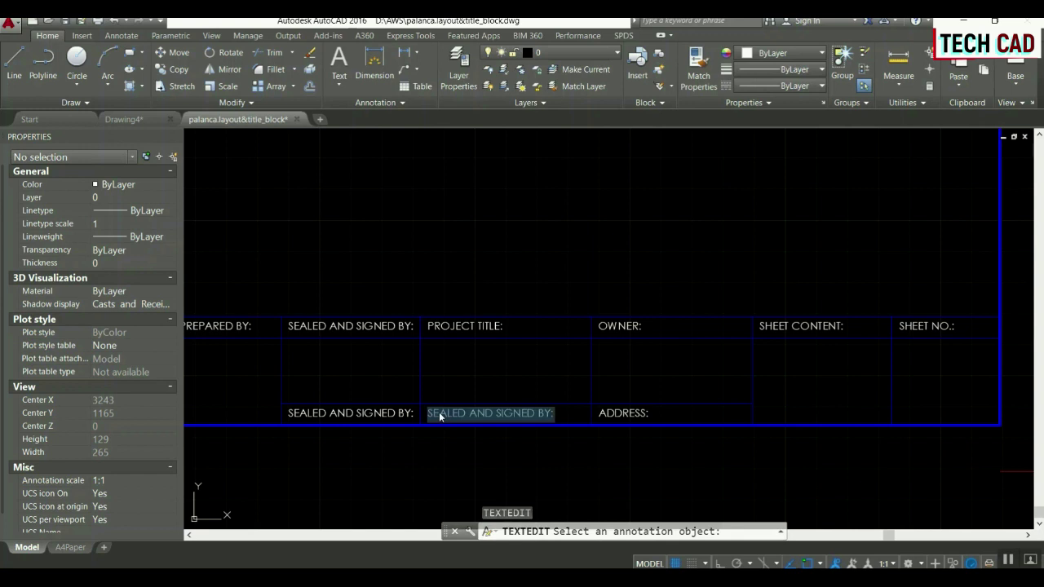
text(LOCATION:)
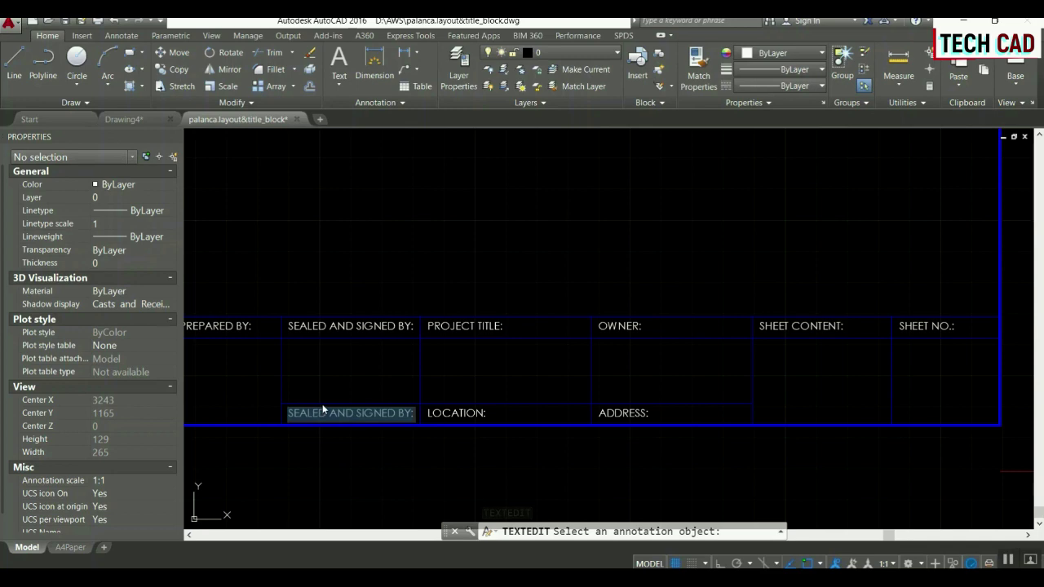
text(LIC. NO:)
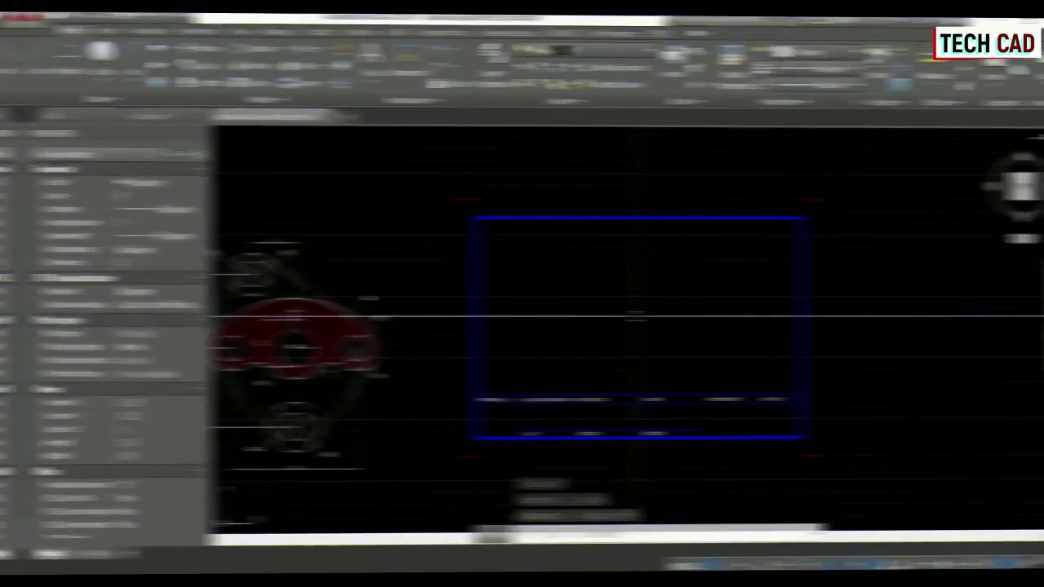
Create block Title_Block_A4 from the 29 windowed title block objects, base point on the frame.
key(Return)
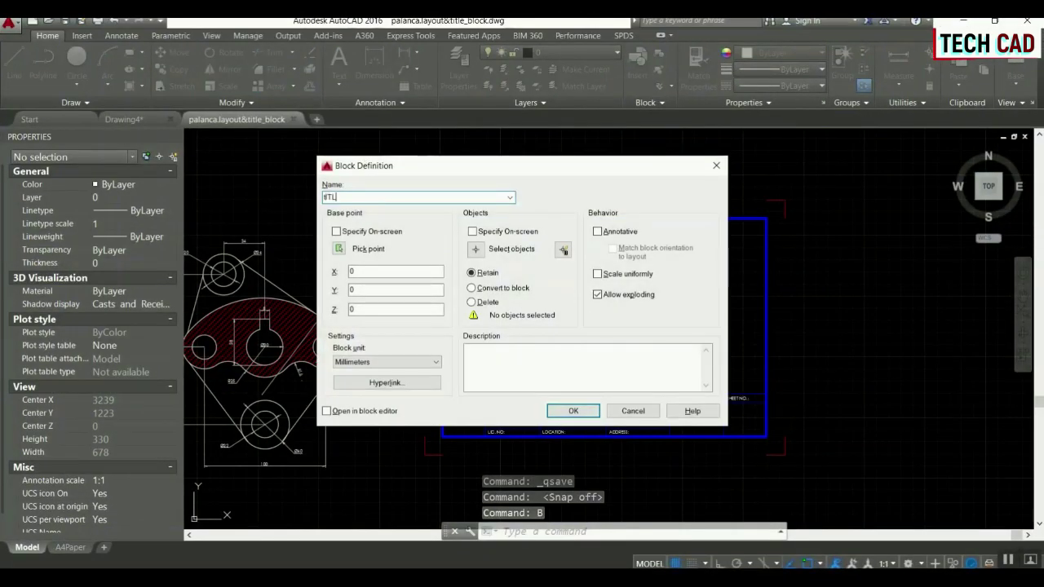
key(BackSpace)
key(BackSpace)
key(BackSpace)
text(Title_Block_A4)
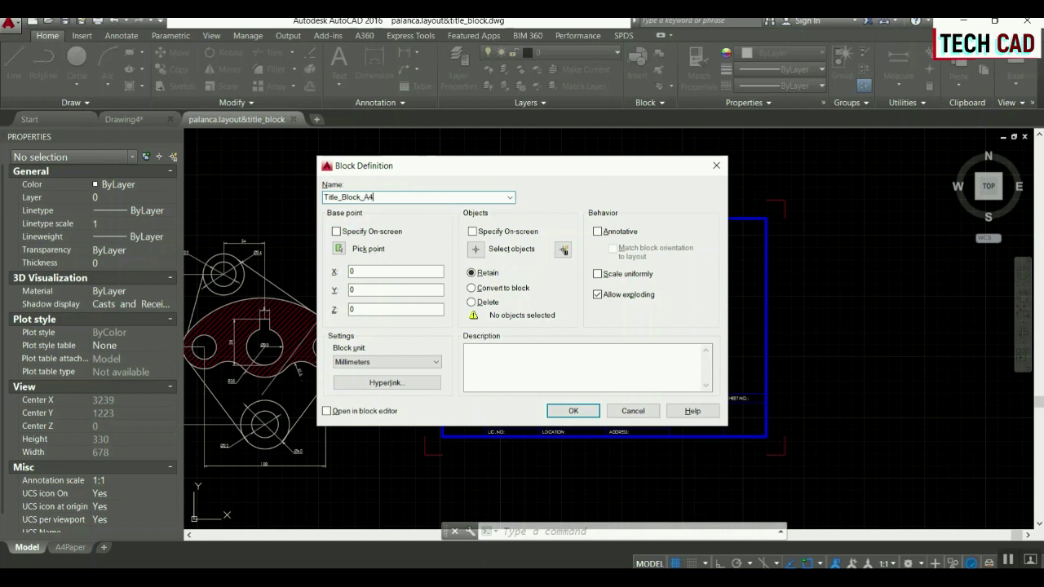
click(339, 249)
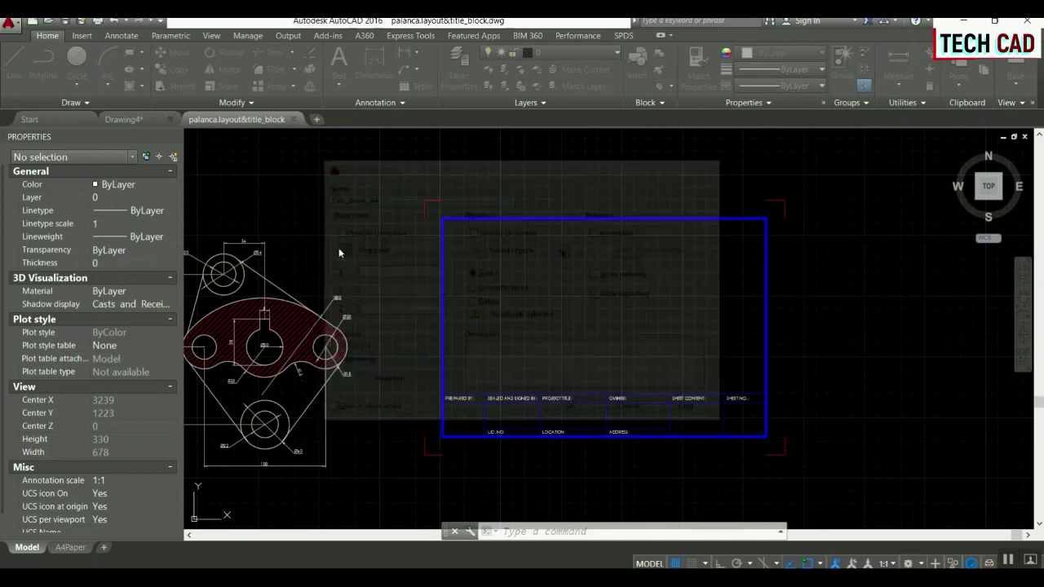
click(424, 454)
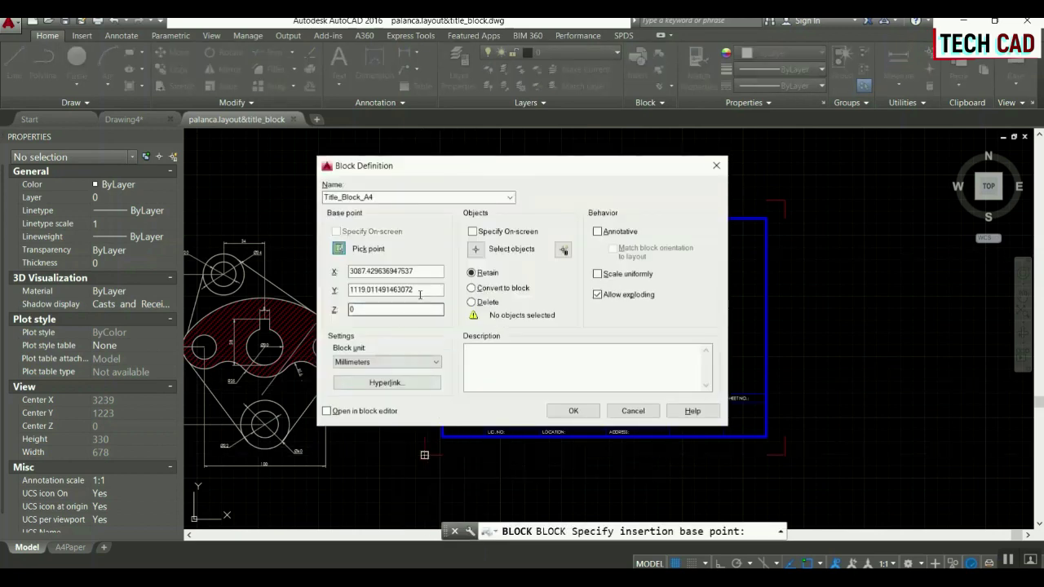
click(477, 249)
click(389, 177)
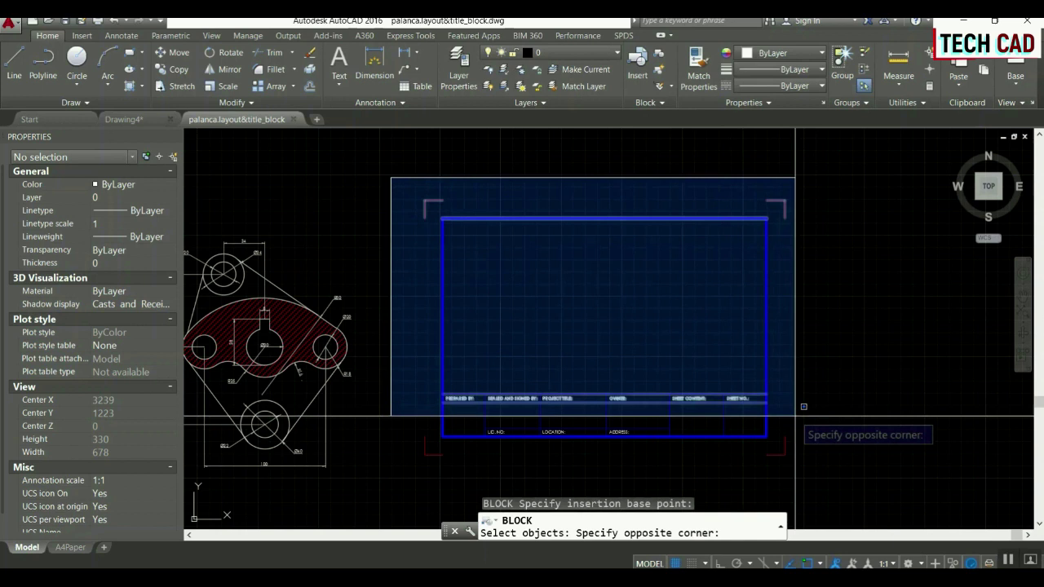
click(789, 453)
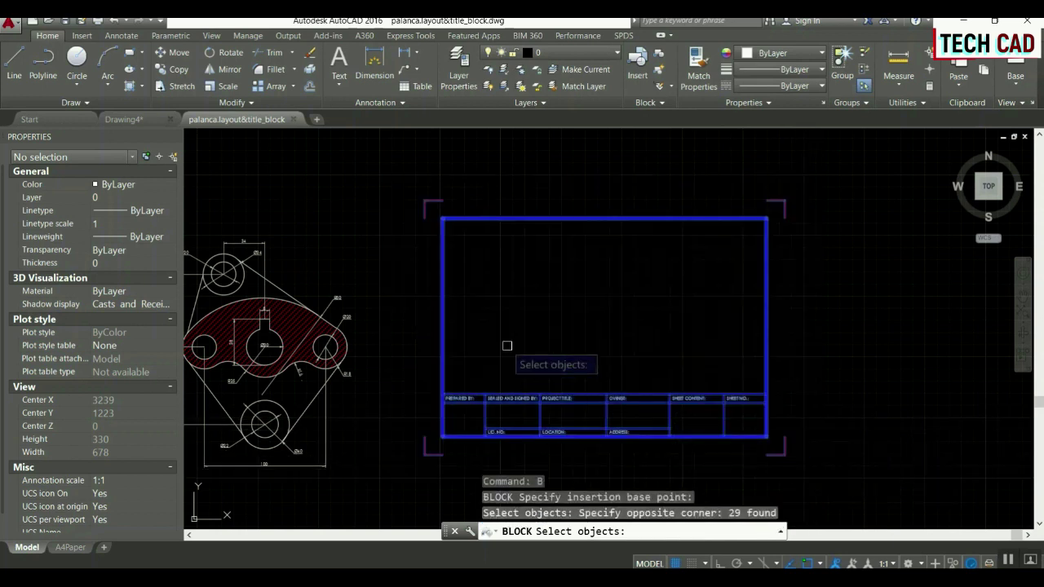
key(Return)
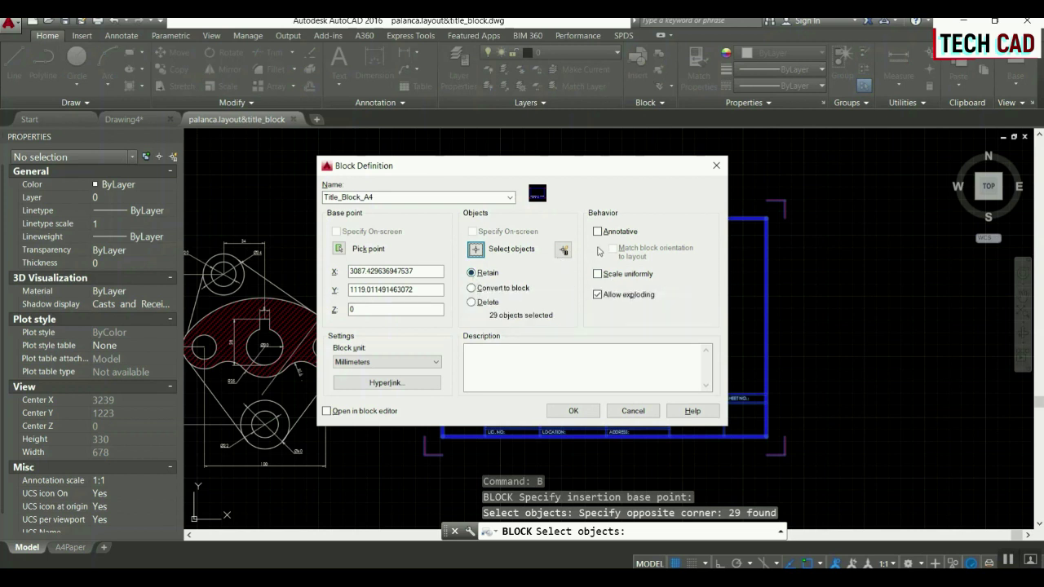
click(573, 411)
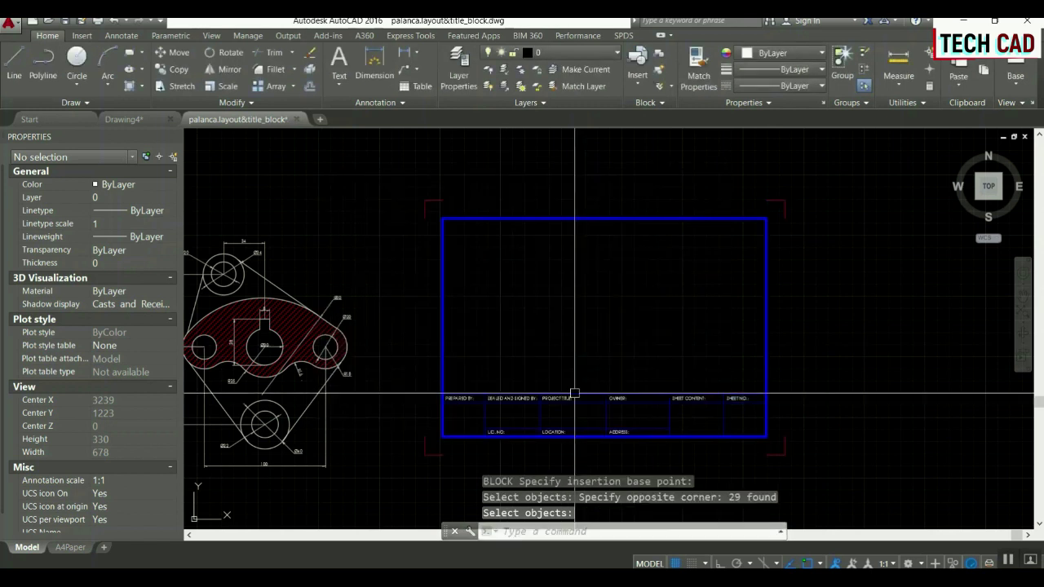
Zoom to extents, then add the layers Vport and Title_Block in Layer Properties.
scroll(524, 319, down, 2)
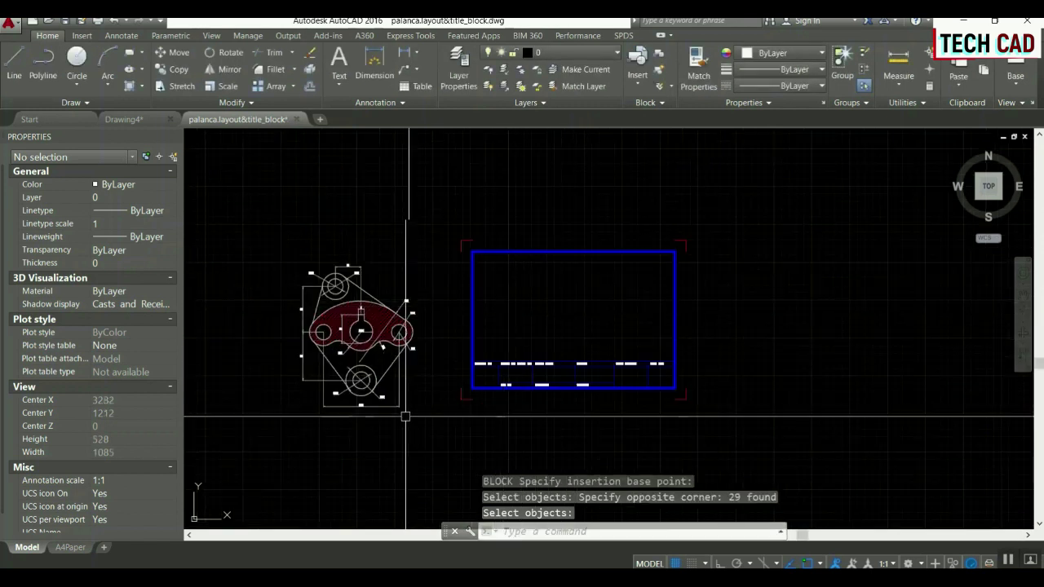
middle_click(416, 371)
text(e)
key(Return)
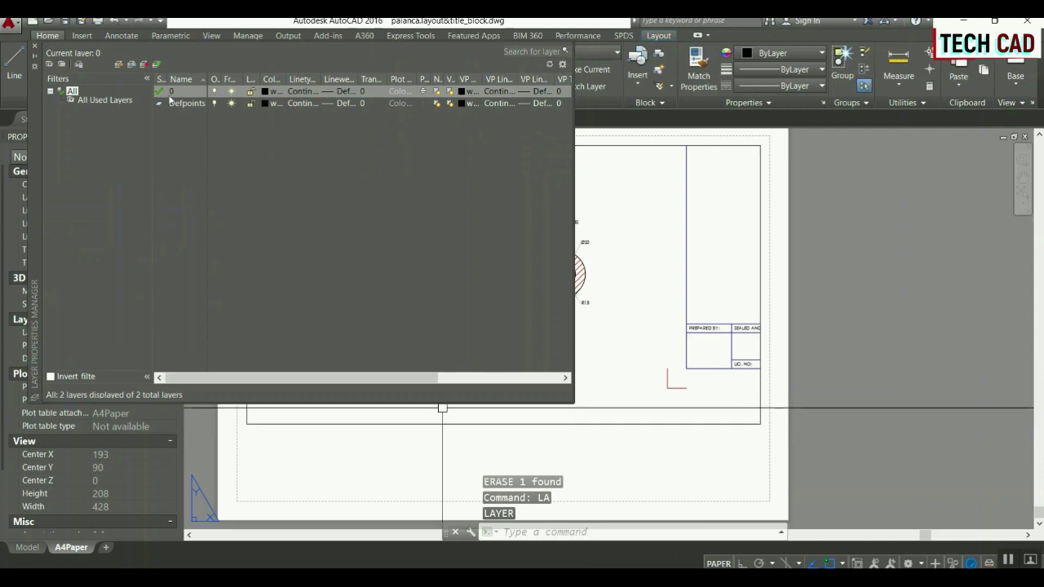
click(133, 65)
text(Vpor)
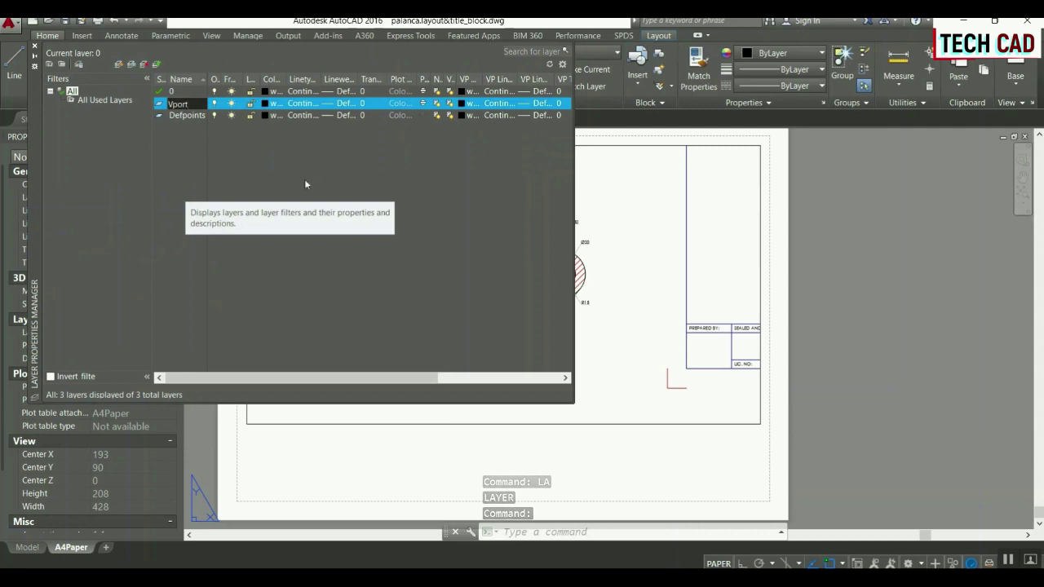
text(t)
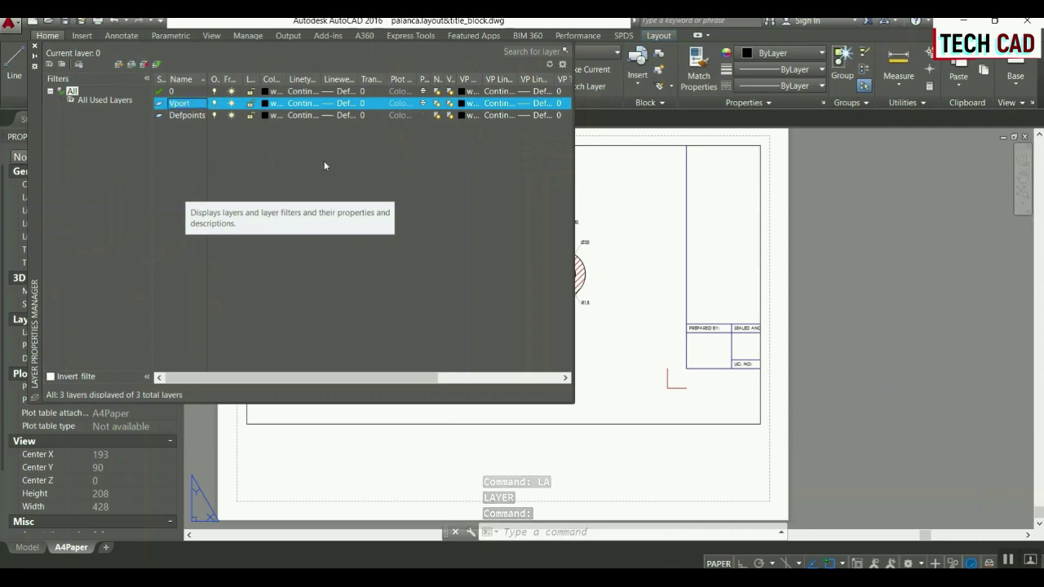
key(Return)
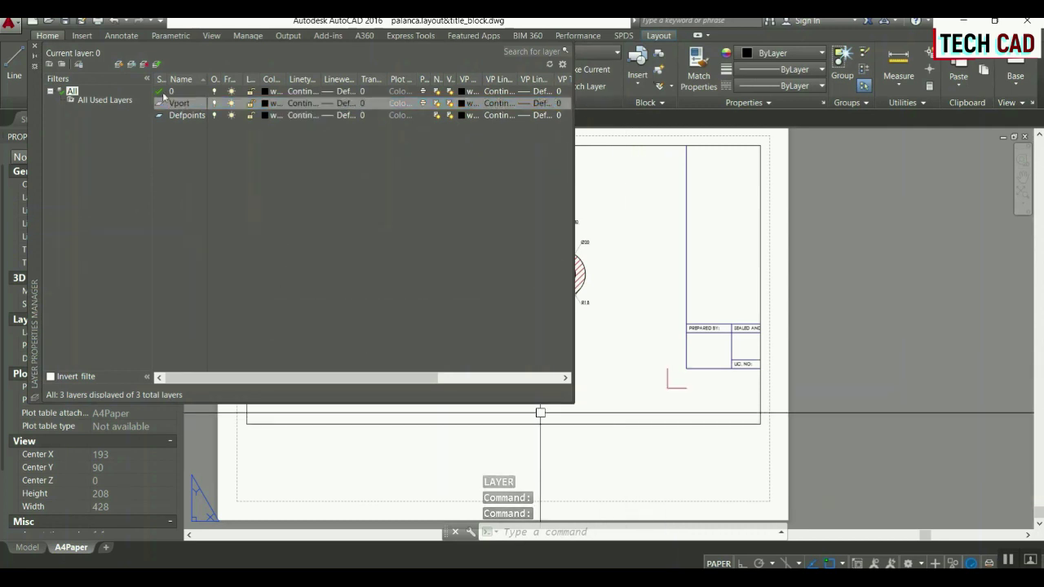
click(119, 64)
text(Title)
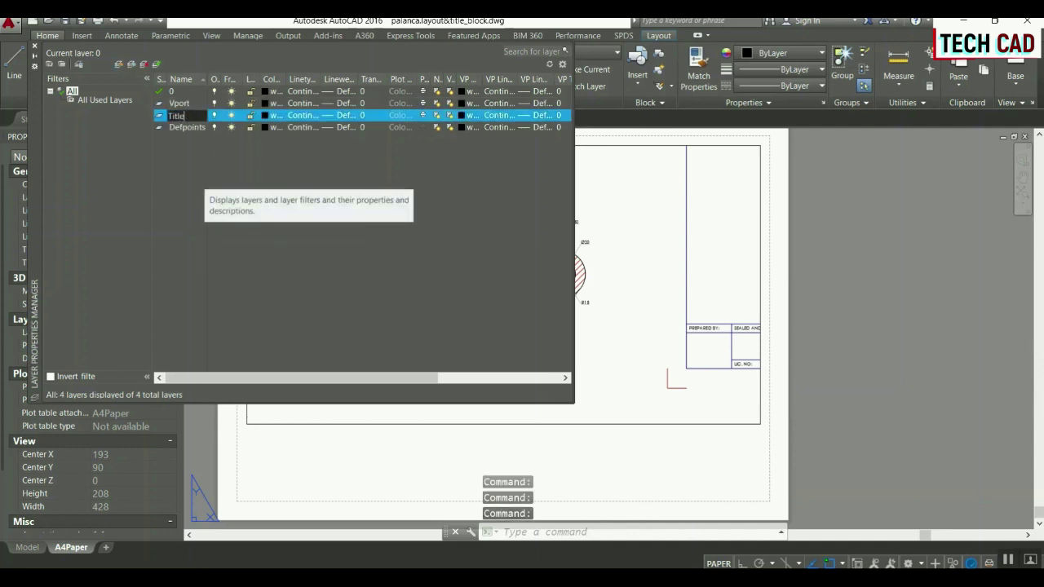
text(_Block)
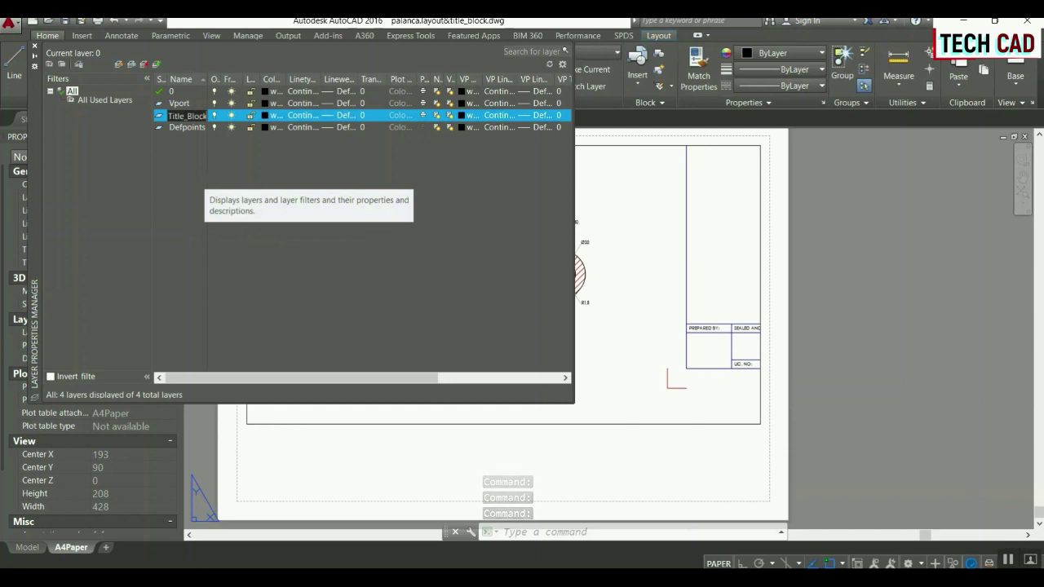
key(Return)
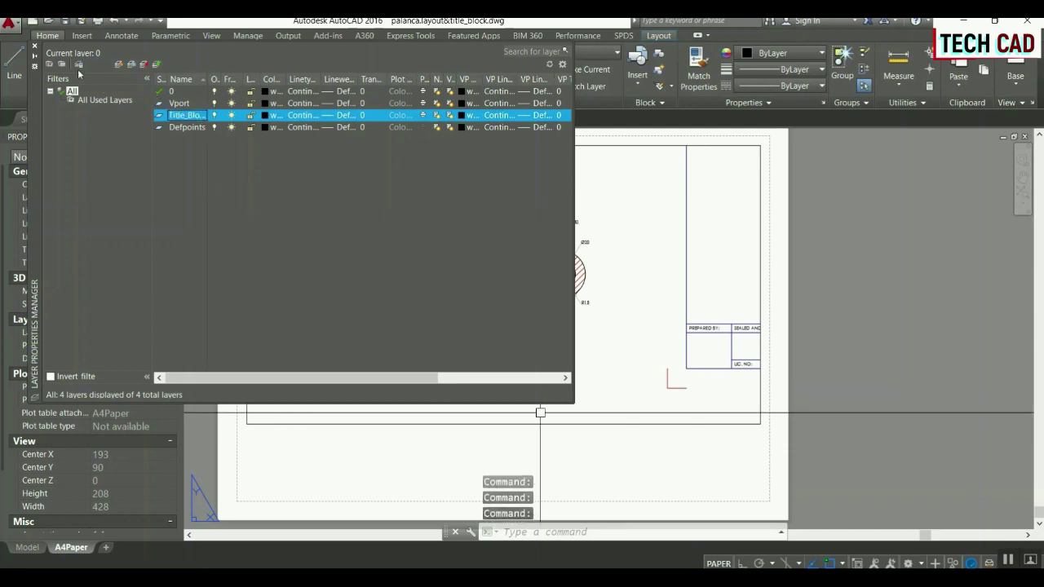
click(34, 46)
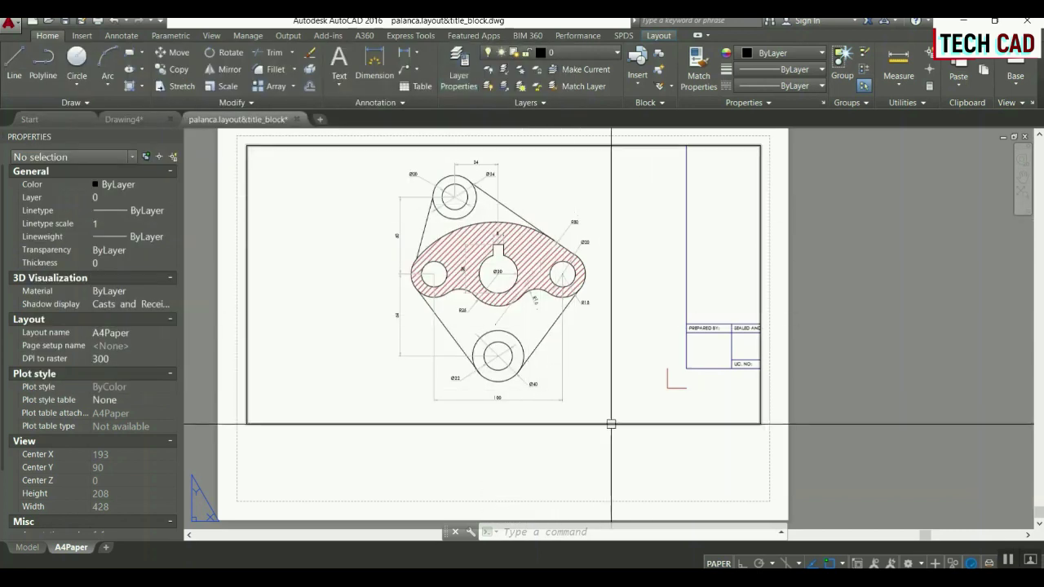
Move the lever viewport onto the Vport layer.
click(611, 424)
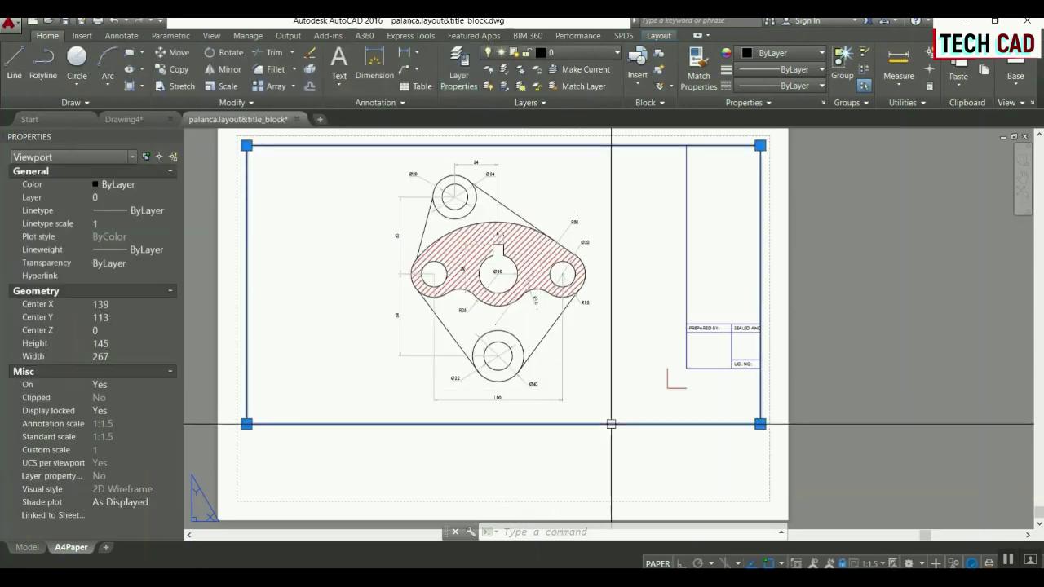
click(575, 52)
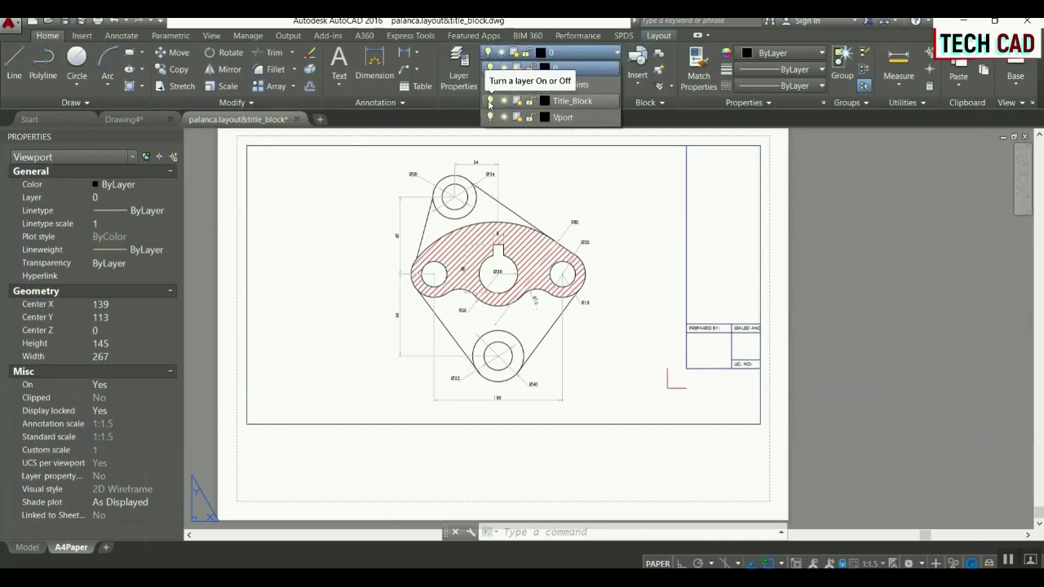
click(561, 117)
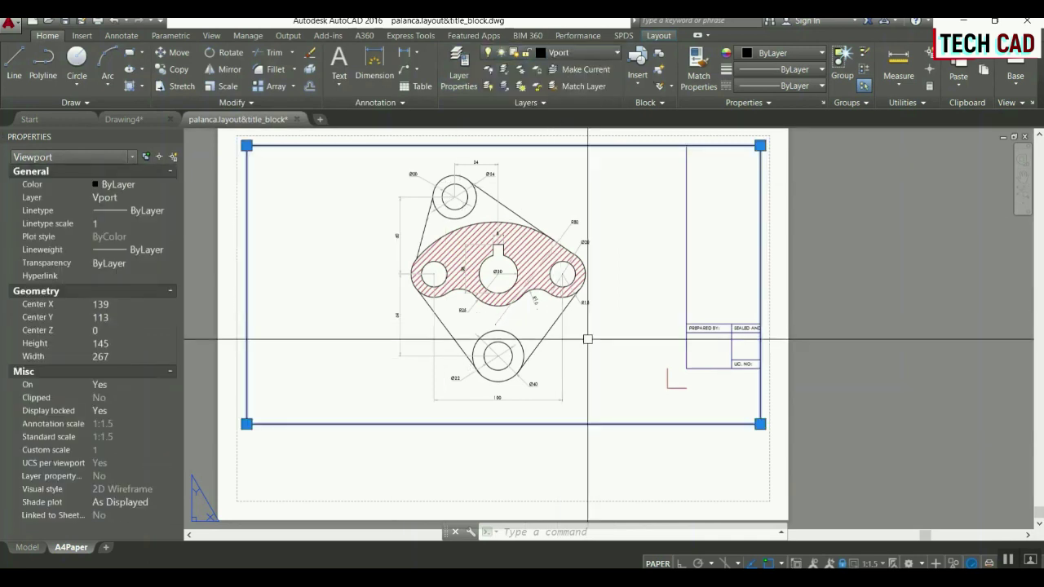
Grip-stretch the viewport's corners and top edge to shrink it to about 250 × 129.
click(246, 424)
click(260, 402)
click(760, 402)
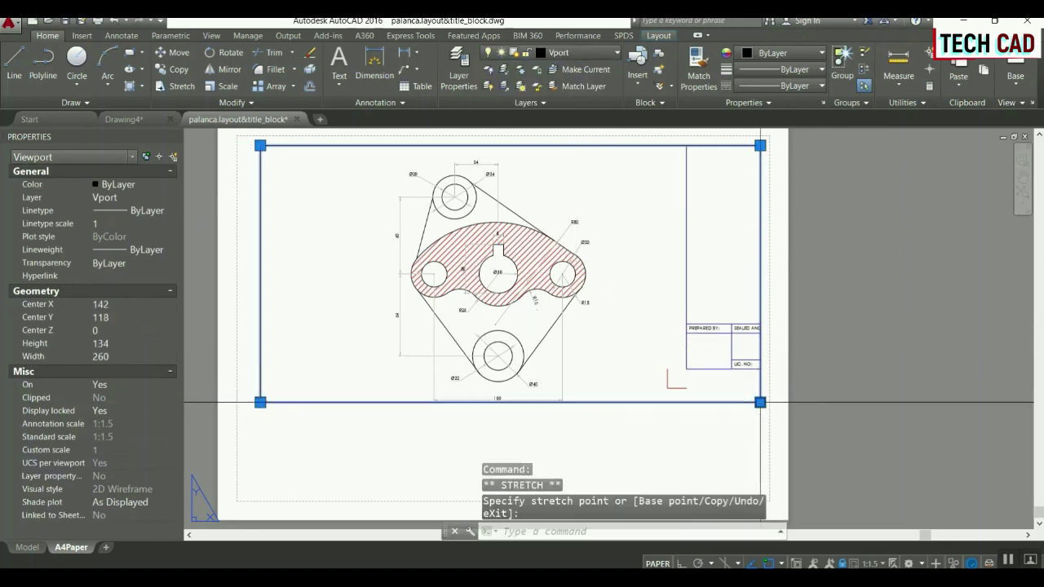
click(740, 402)
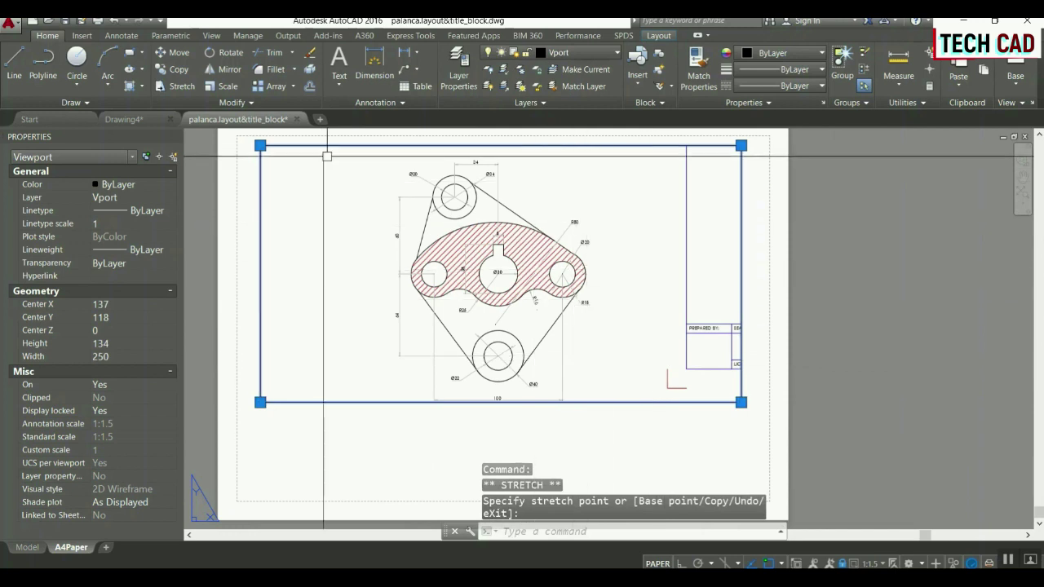
click(254, 144)
click(260, 145)
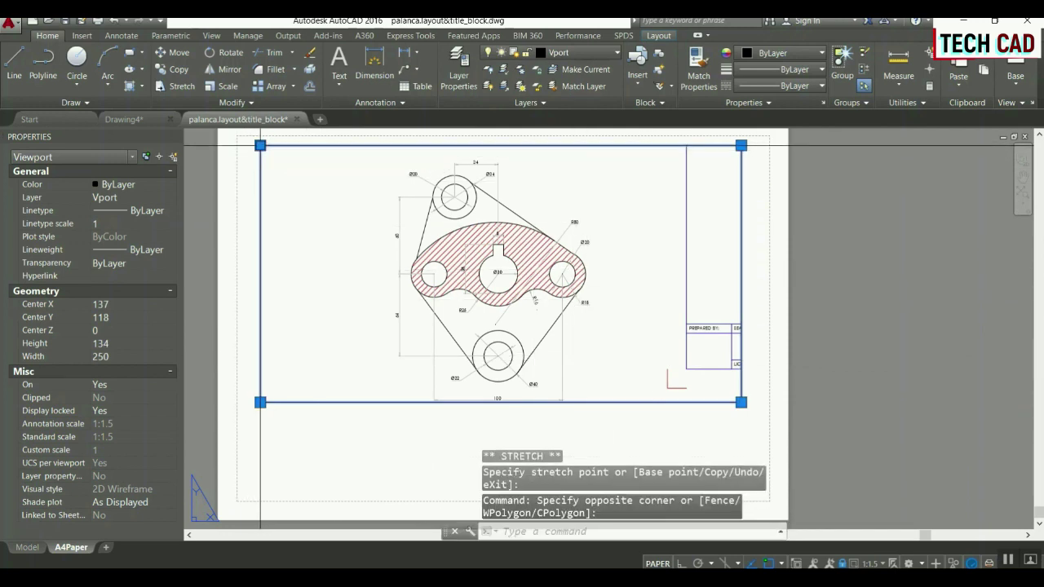
click(565, 155)
key(Escape)
text(i)
key(Return)
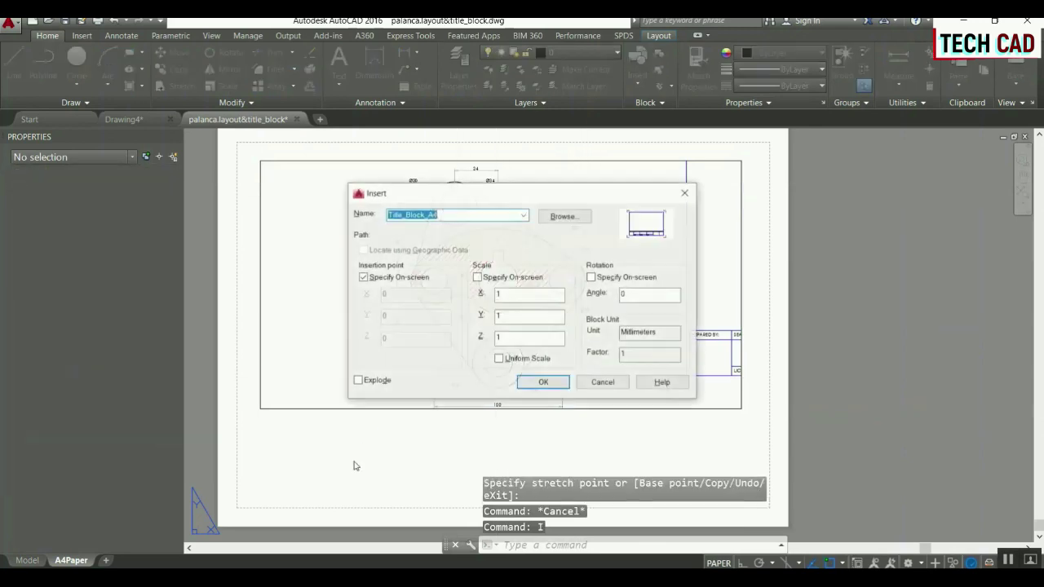
Place Title_Block_A4 at the A4Paper sheet's lower-left corner, beneath the lever viewport.
key(Return)
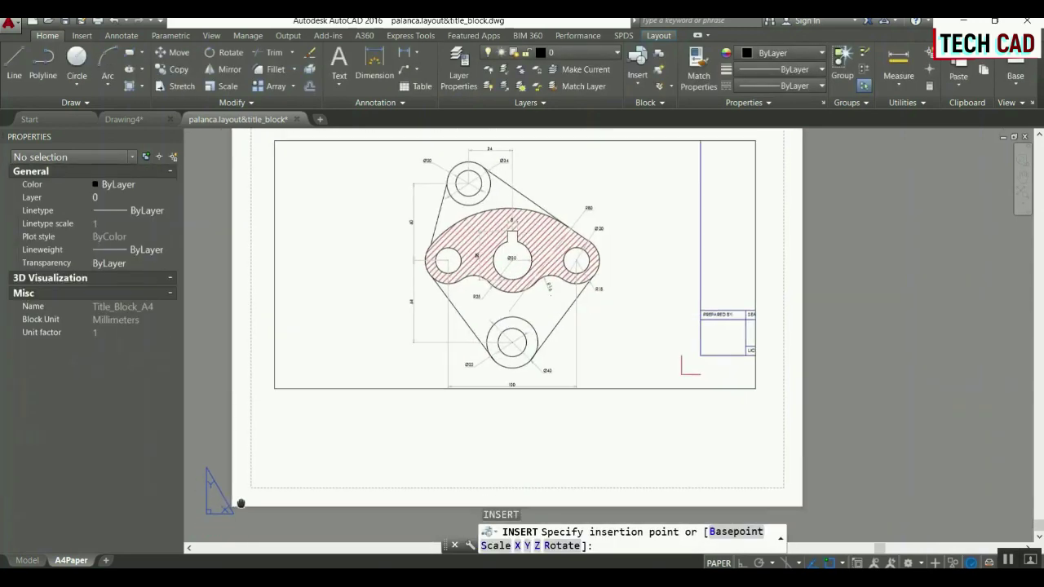
scroll(716, 381, up, 8)
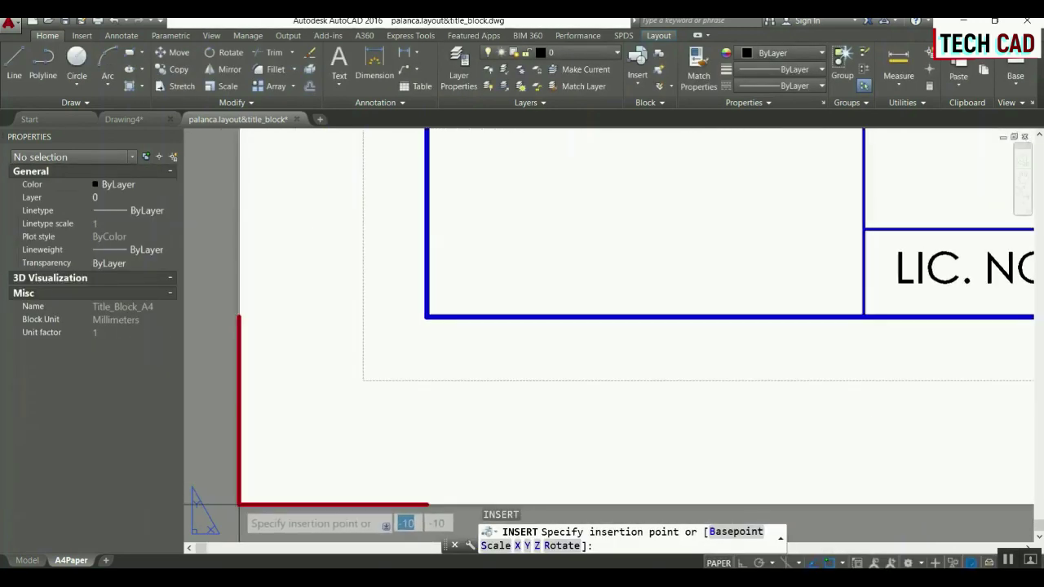
scroll(488, 336, down, 8)
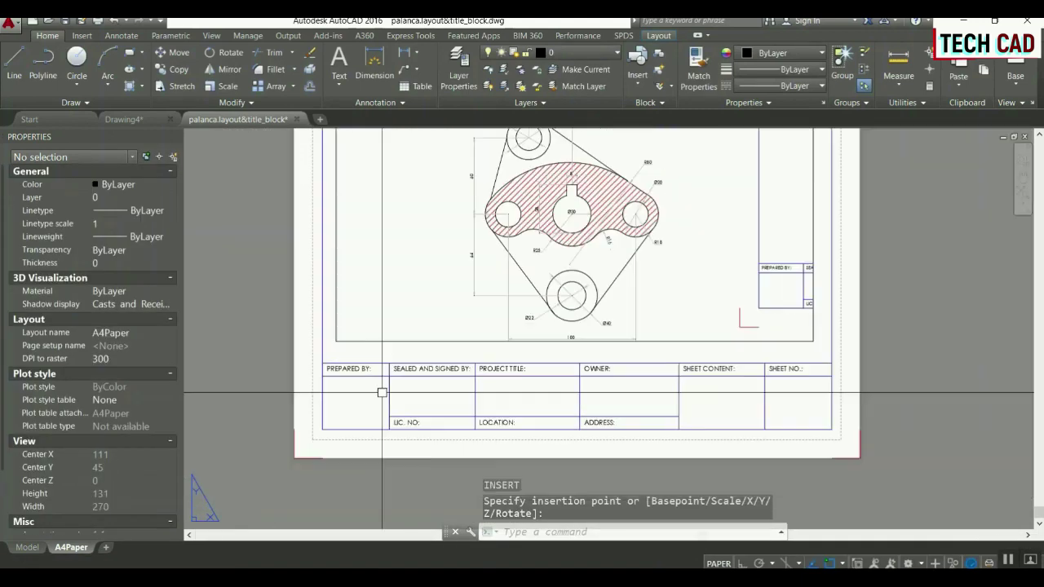
scroll(496, 337, up, 2)
middle_drag(530, 301, 567, 379)
key(Escape)
click(468, 388)
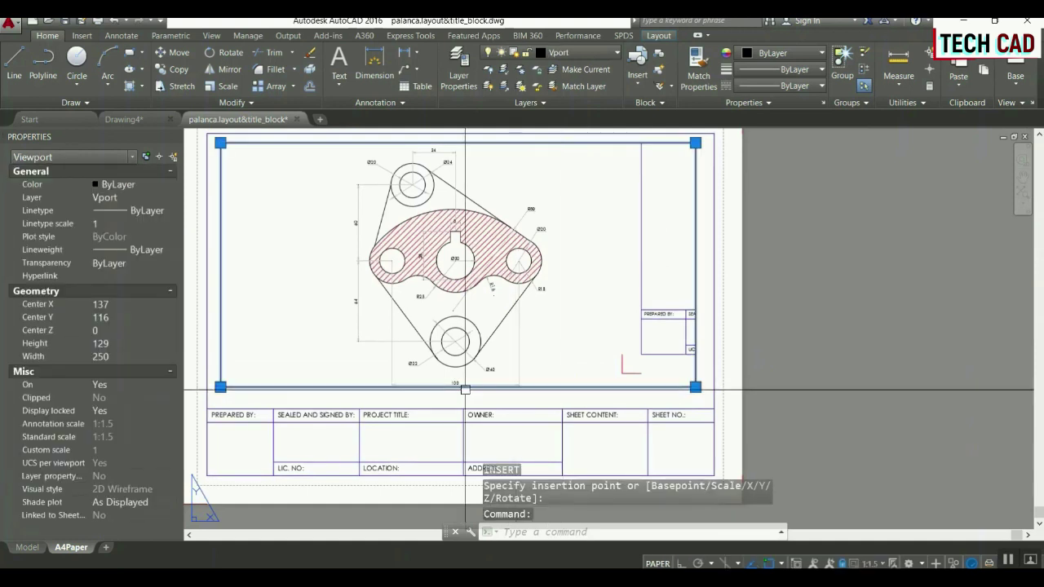
click(695, 387)
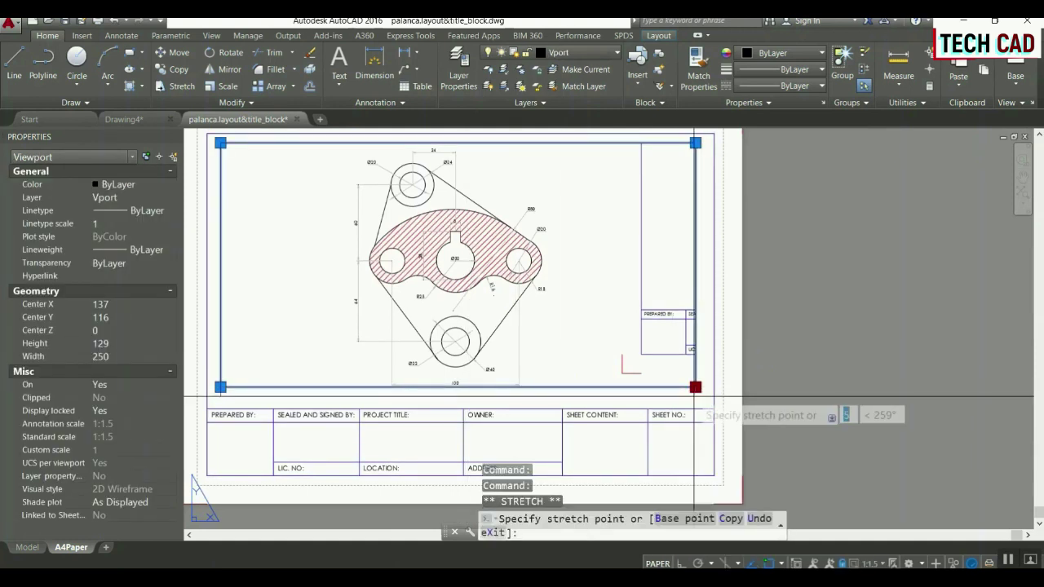
key(Escape)
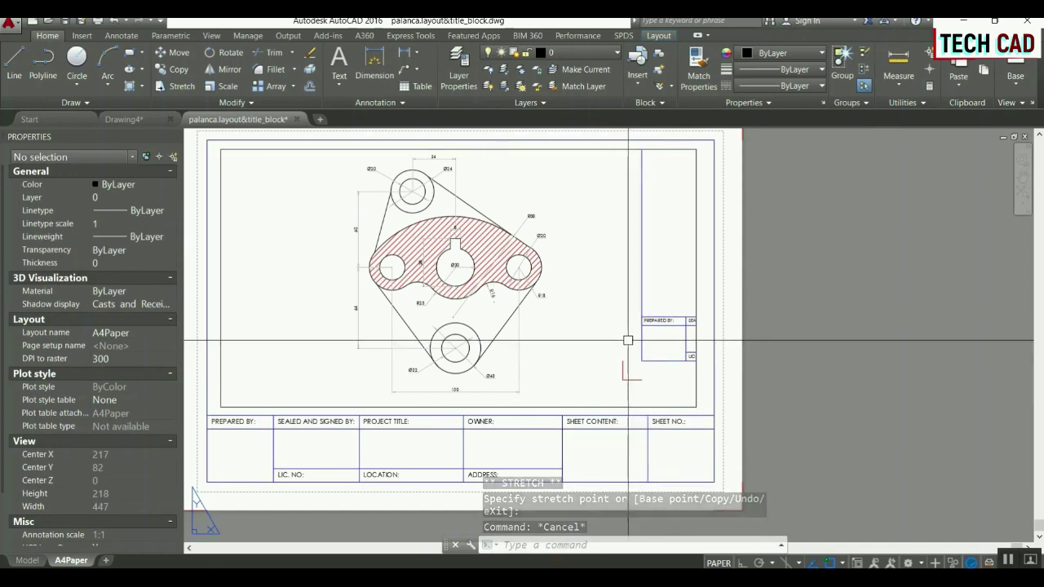
Activate the lever viewport and start a viewport layer freeze, then cancel it.
double_click(625, 339)
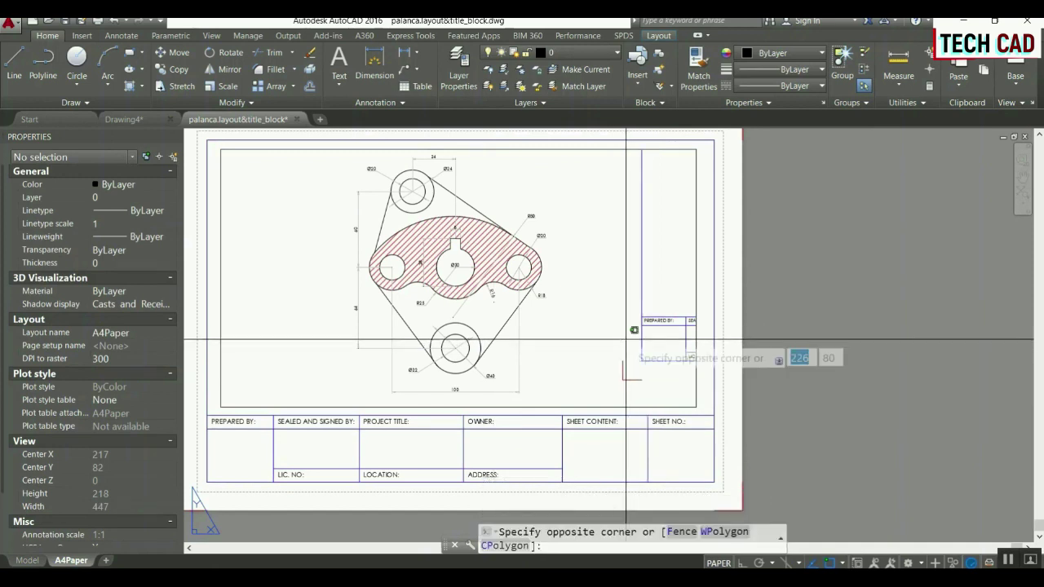
click(607, 55)
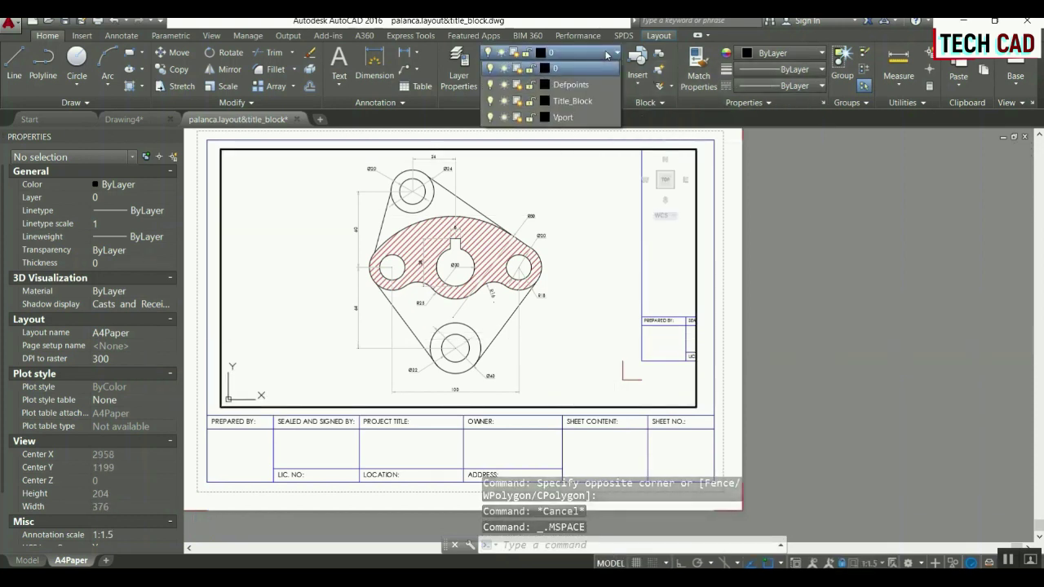
click(555, 68)
click(520, 66)
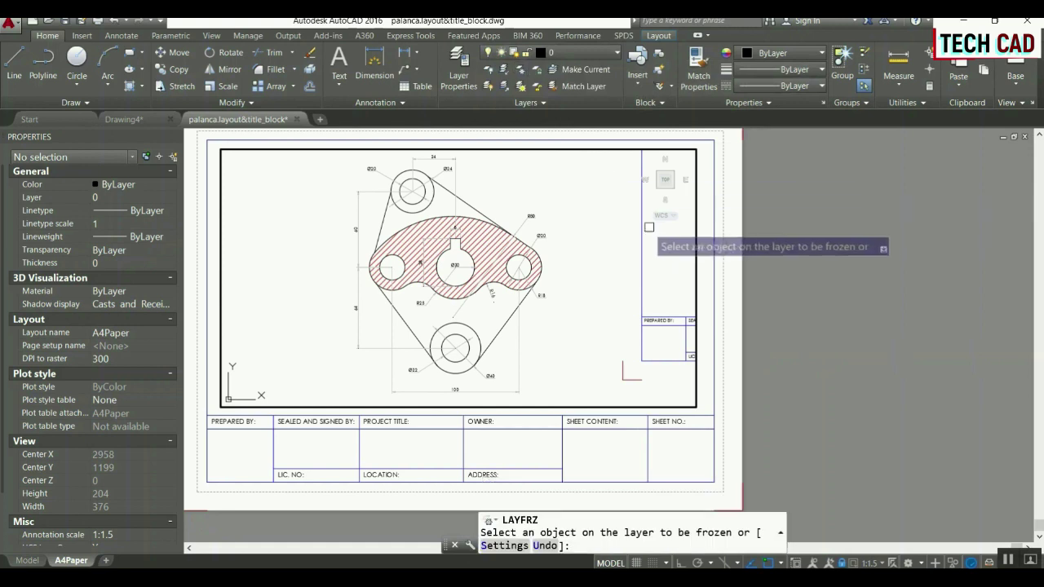
click(643, 231)
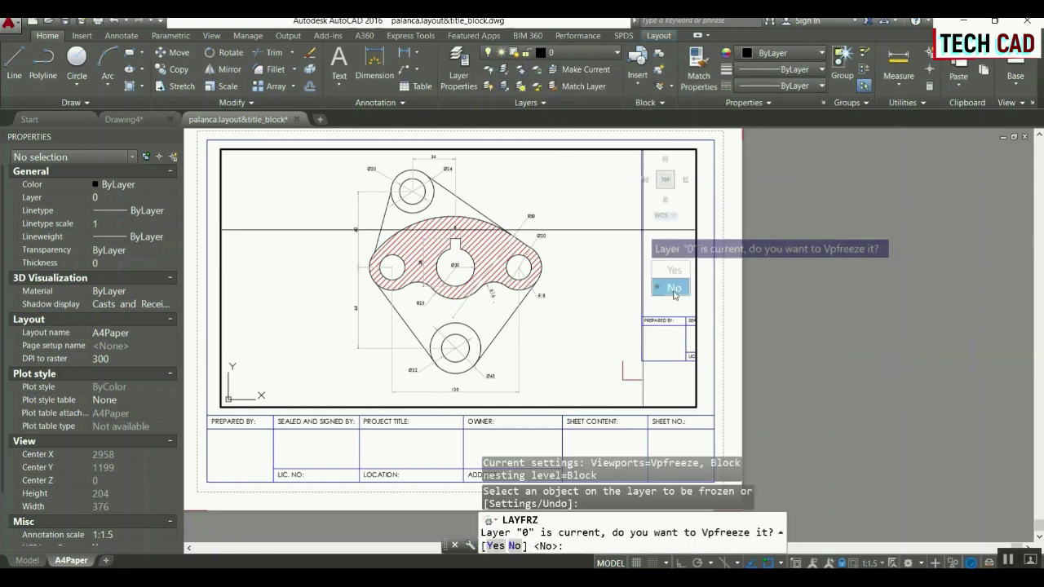
key(Escape)
key(Escape)
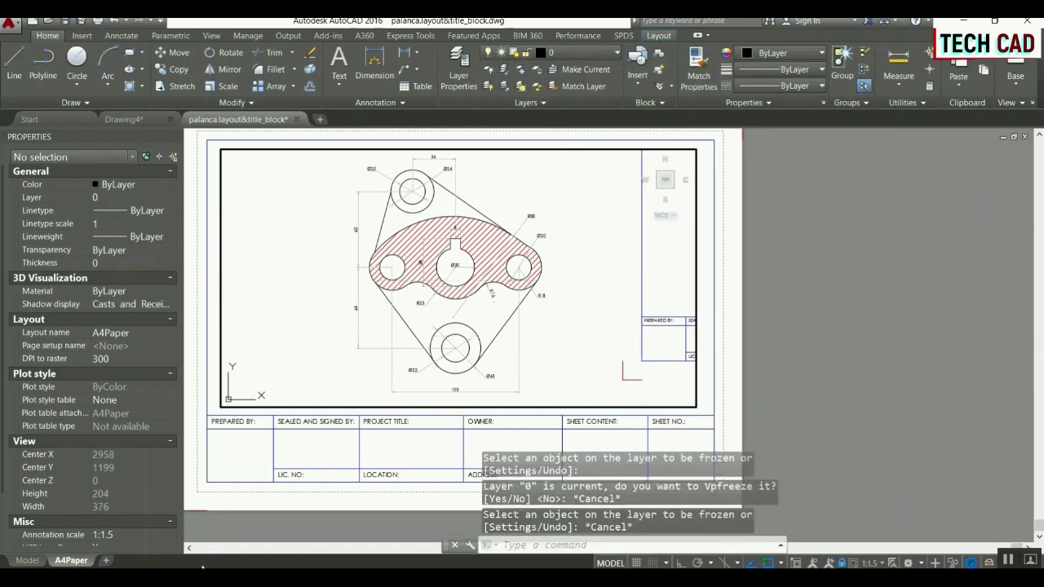
Put all the title block objects in model space on the Title_Block layer.
click(36, 561)
scroll(466, 225, down, 2)
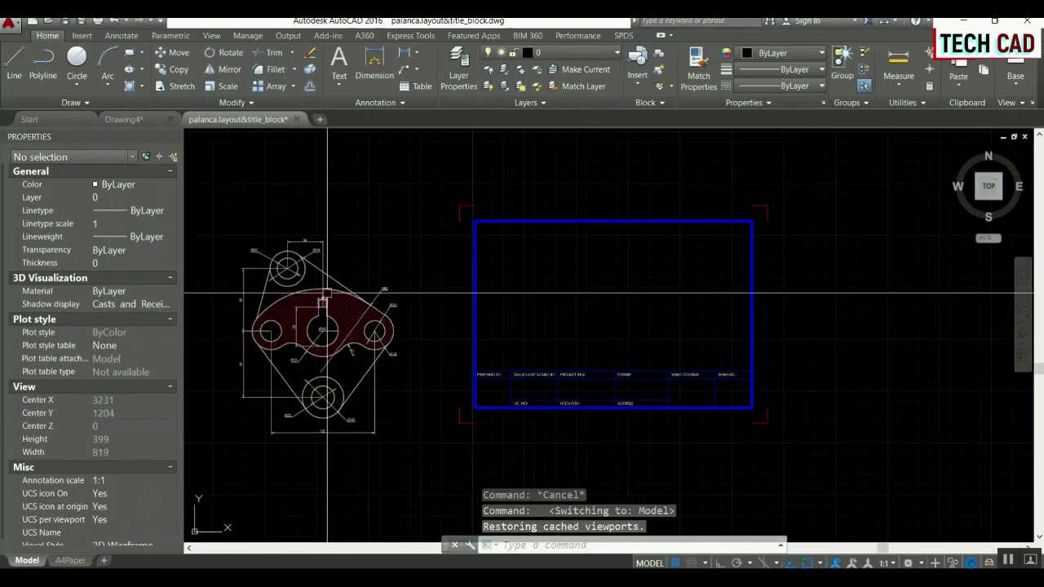
click(455, 184)
click(811, 471)
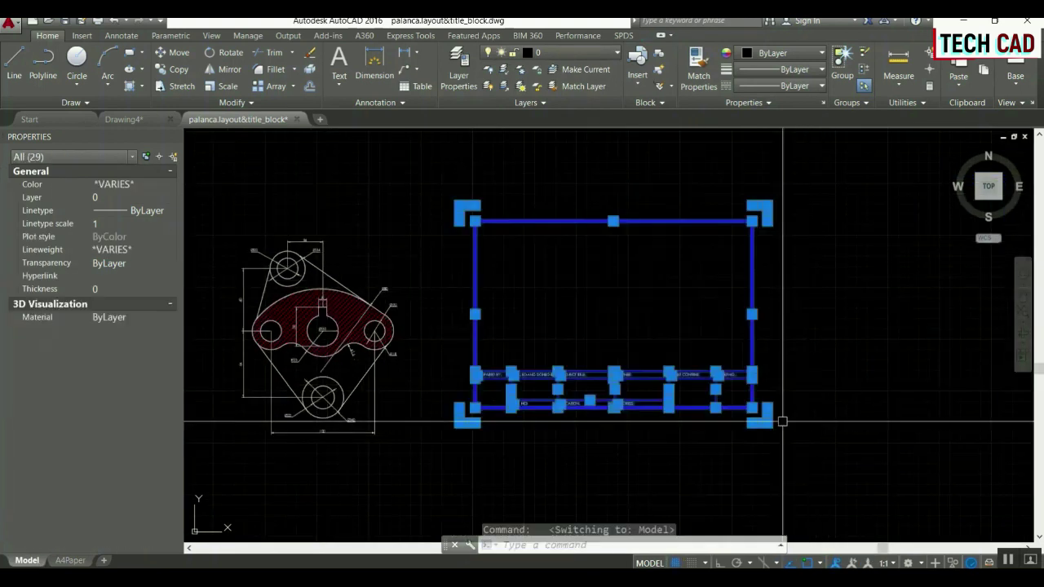
click(585, 57)
click(559, 100)
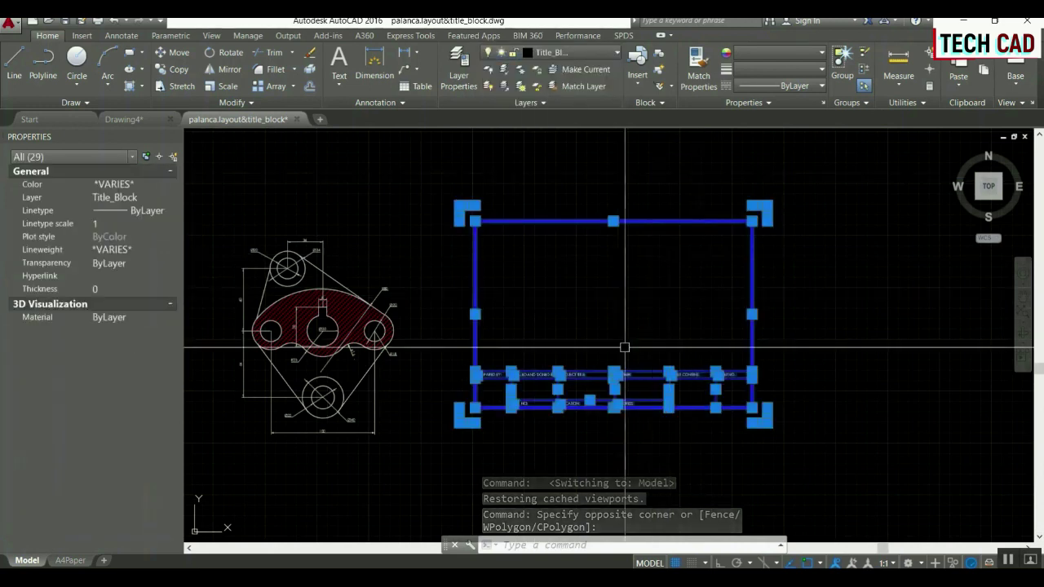
key(Escape)
Freeze the Title_Block layer inside the A4Paper lever viewport.
click(85, 561)
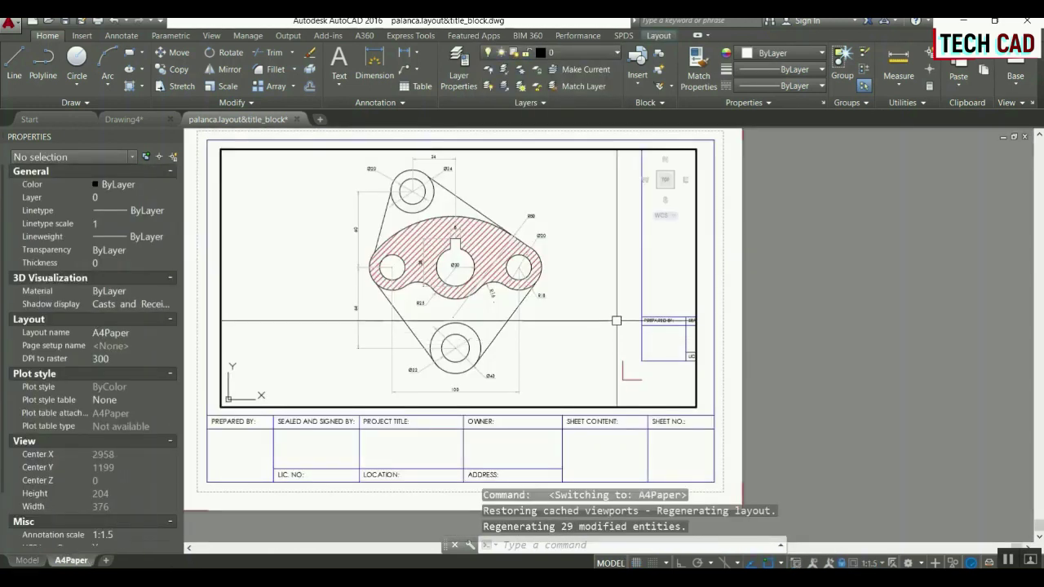
click(530, 69)
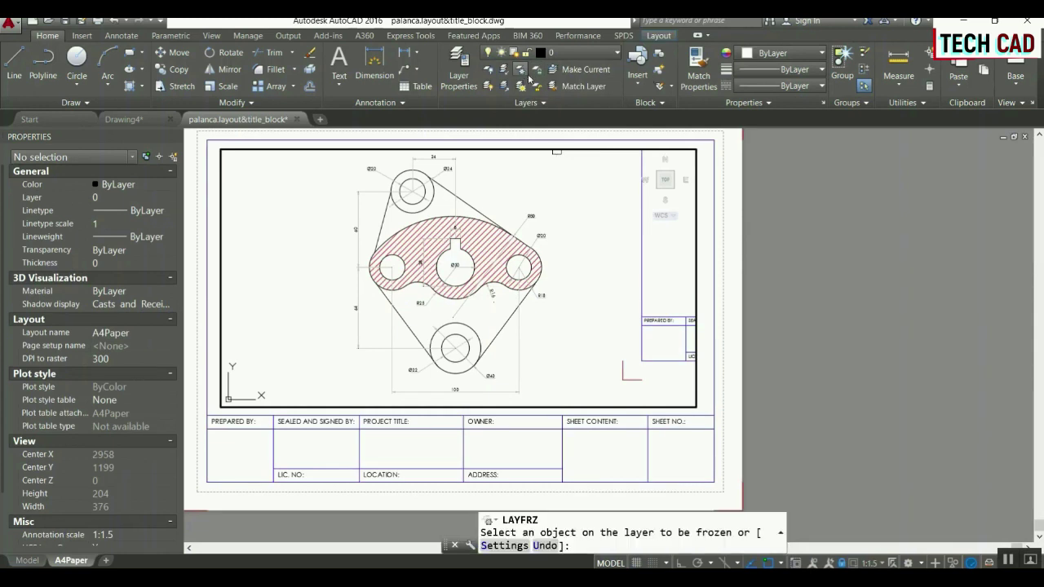
click(638, 211)
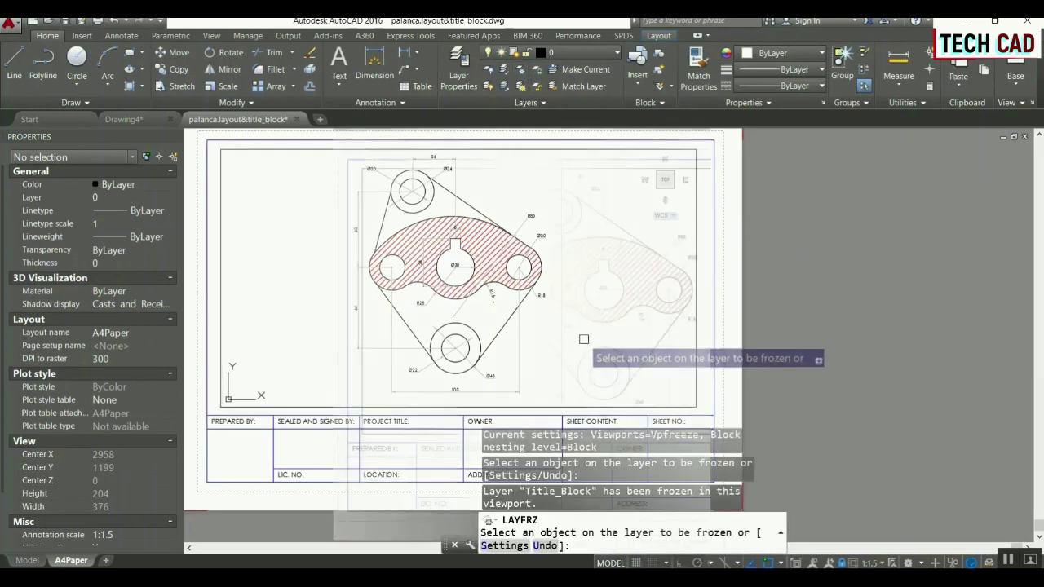
middle_click(580, 387)
key(Escape)
text(MTExt)
key(Return)
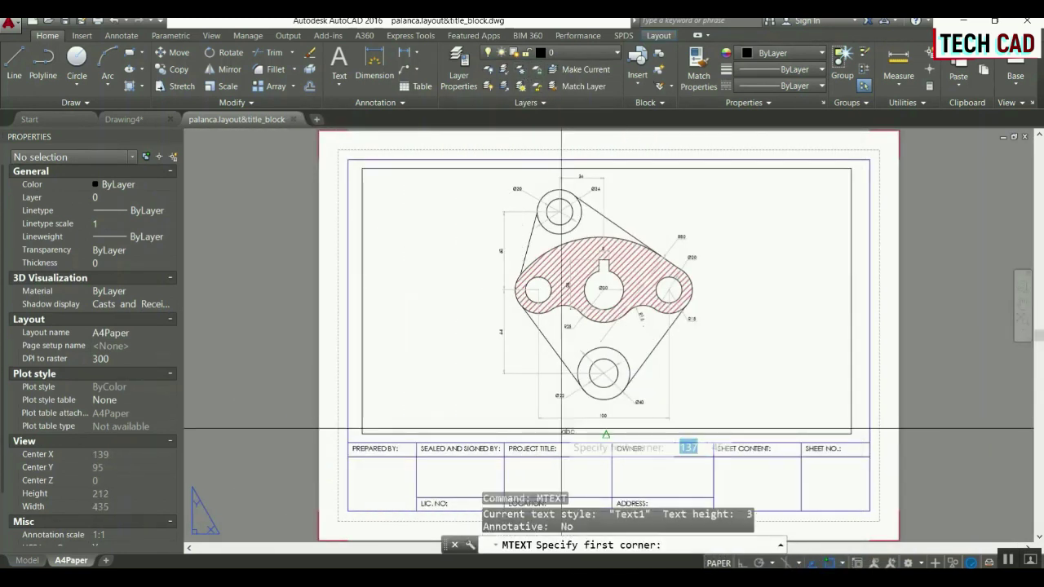
Add a multiline text label reading PALANCA to the right of the lever drawing.
click(710, 373)
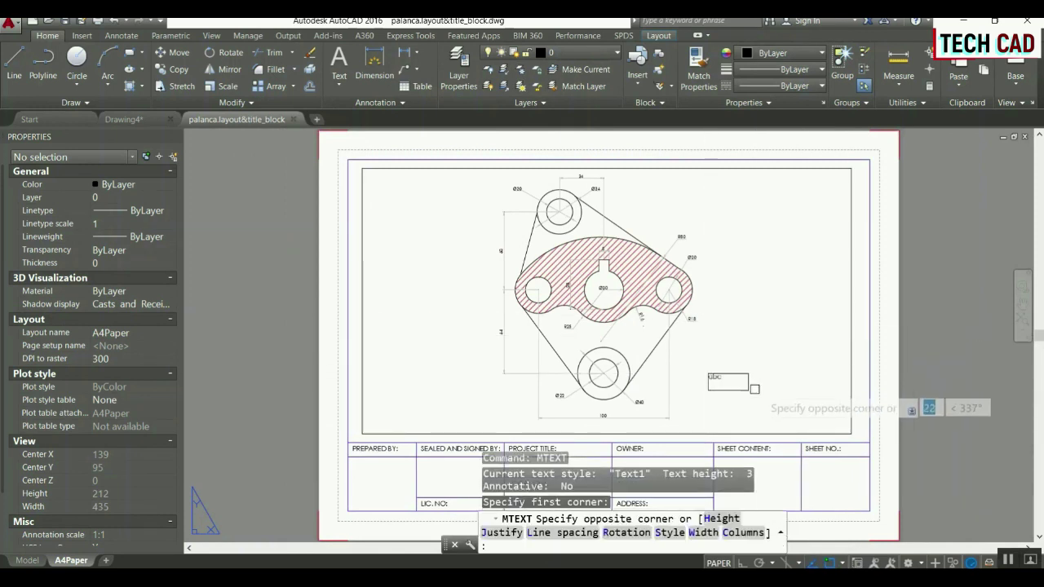
click(795, 403)
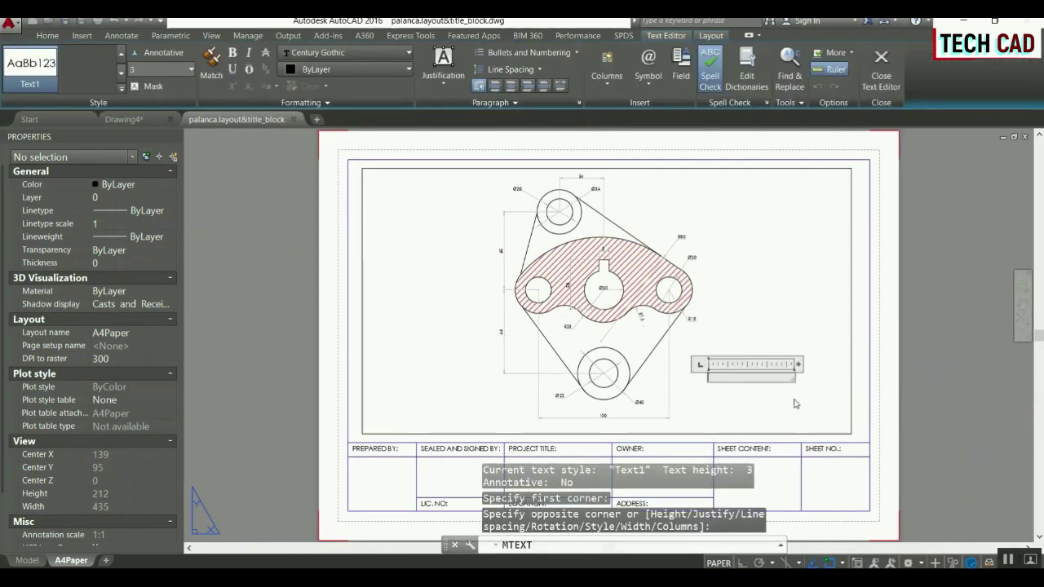
text(PALAM)
key(BackSpace)
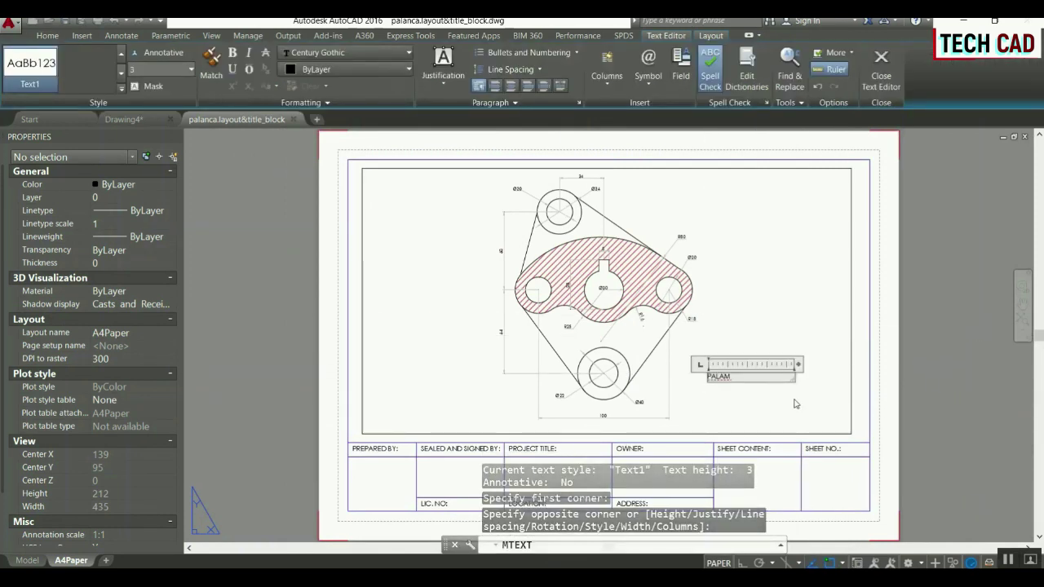
text(NCA)
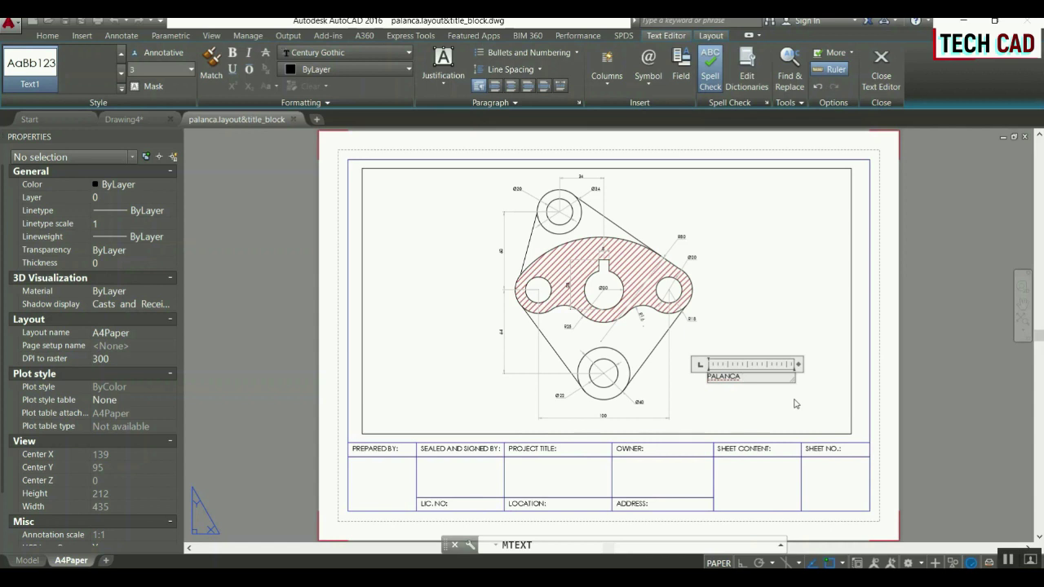
click(794, 403)
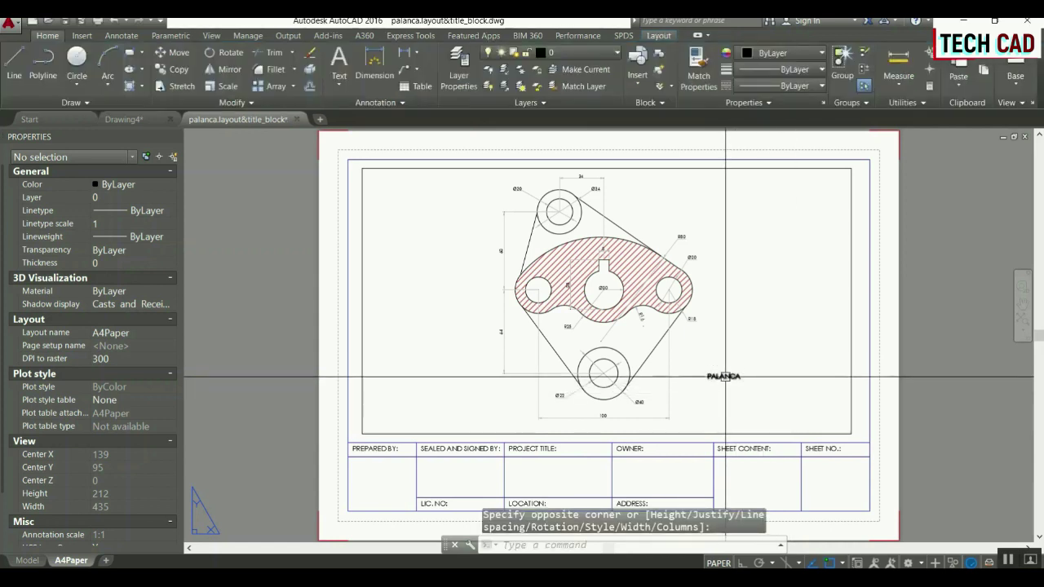
Set the PALANCA label's text height to 5 in Properties.
click(724, 375)
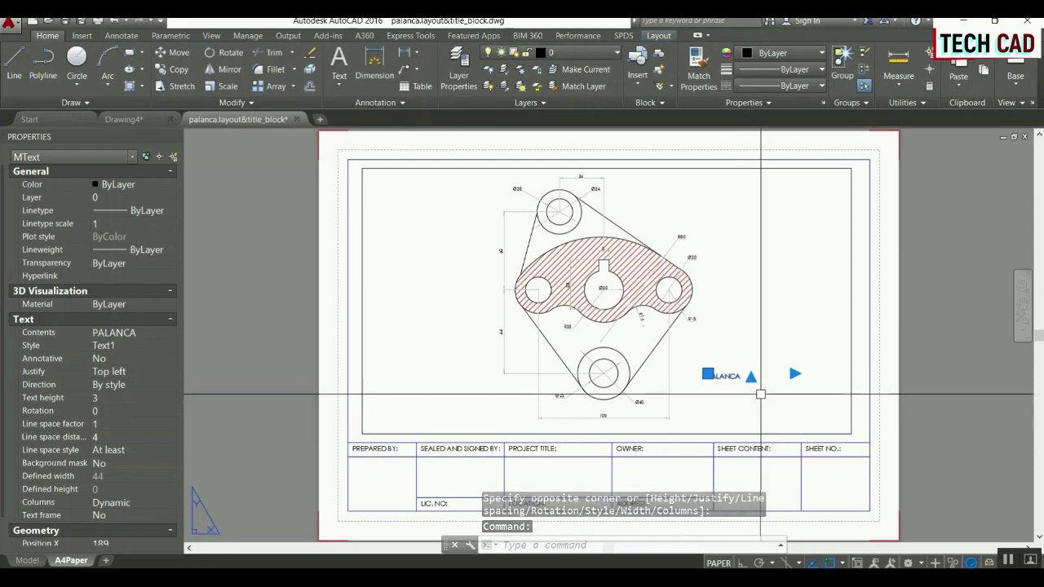
click(113, 410)
click(114, 398)
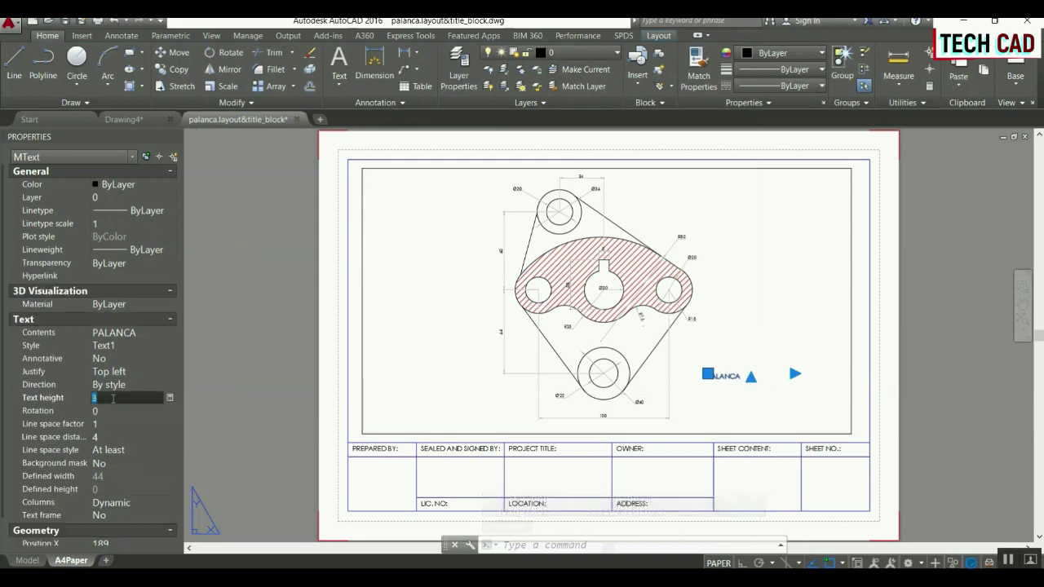
text(5)
key(Return)
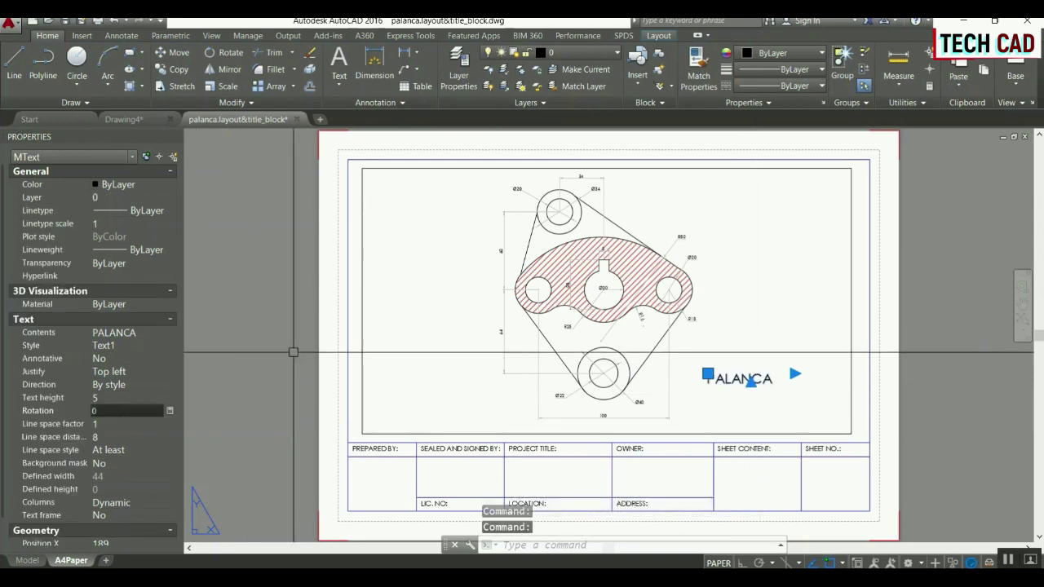
key(Escape)
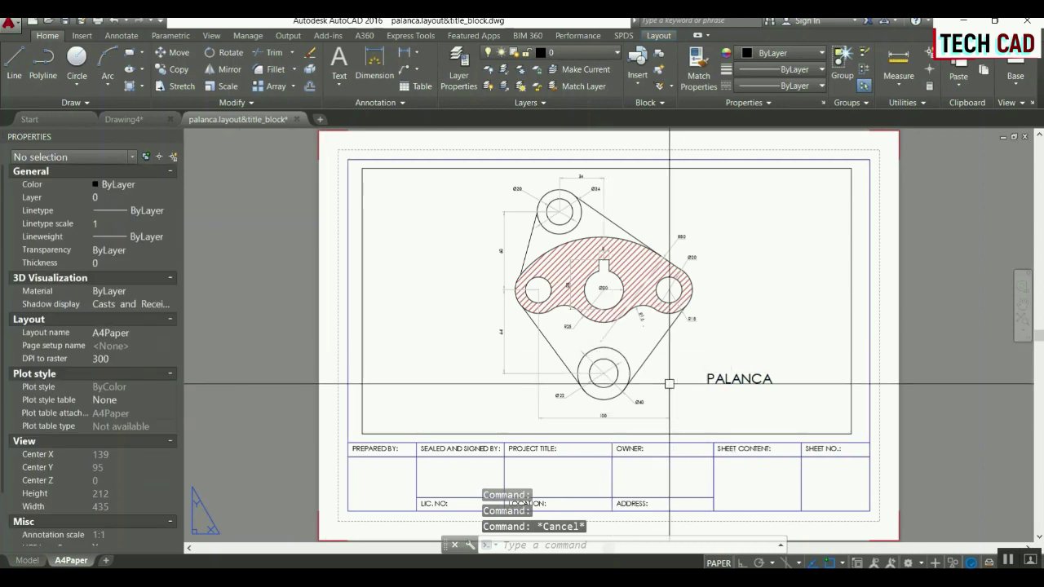
Add a multiline TOP VIEW caption in a box just below PALANCA.
text(mt)
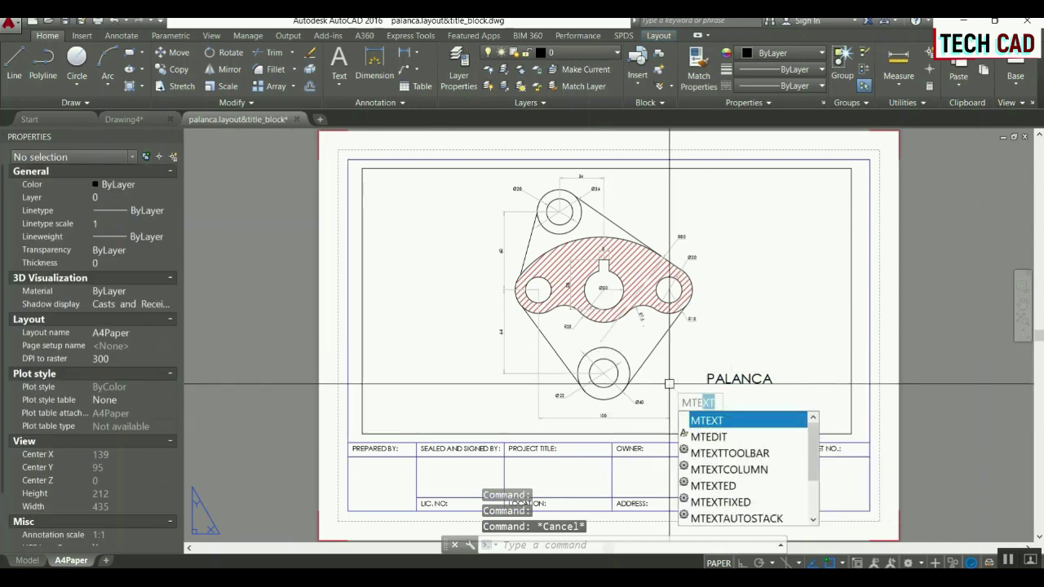
key(Return)
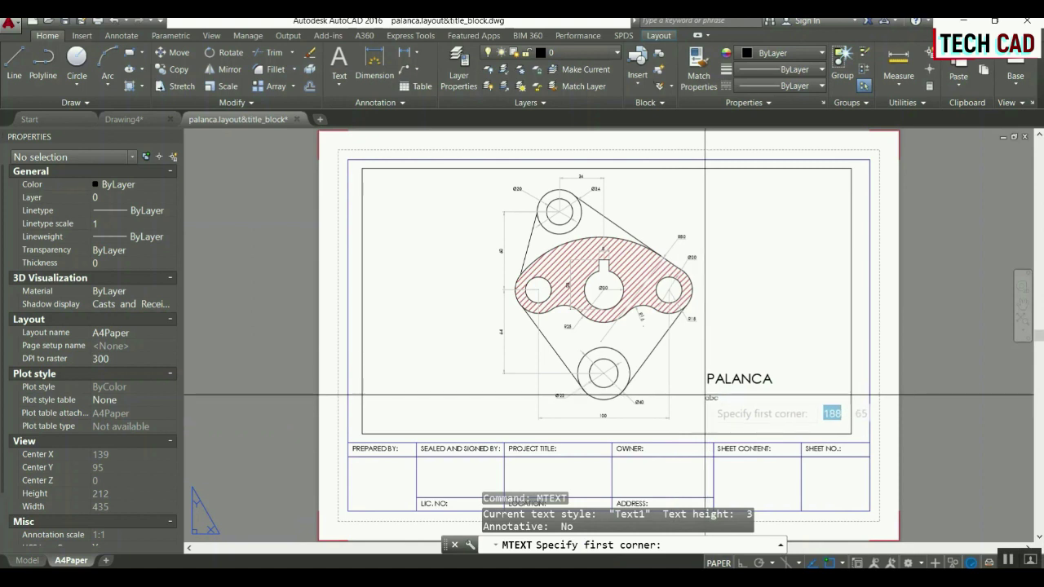
click(707, 393)
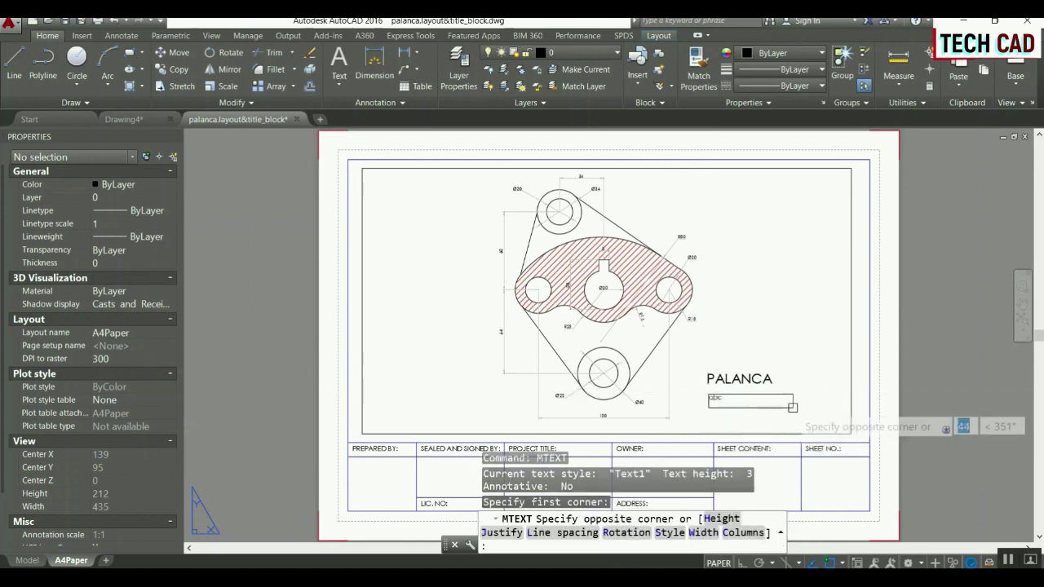
click(799, 417)
text(FLOOR)
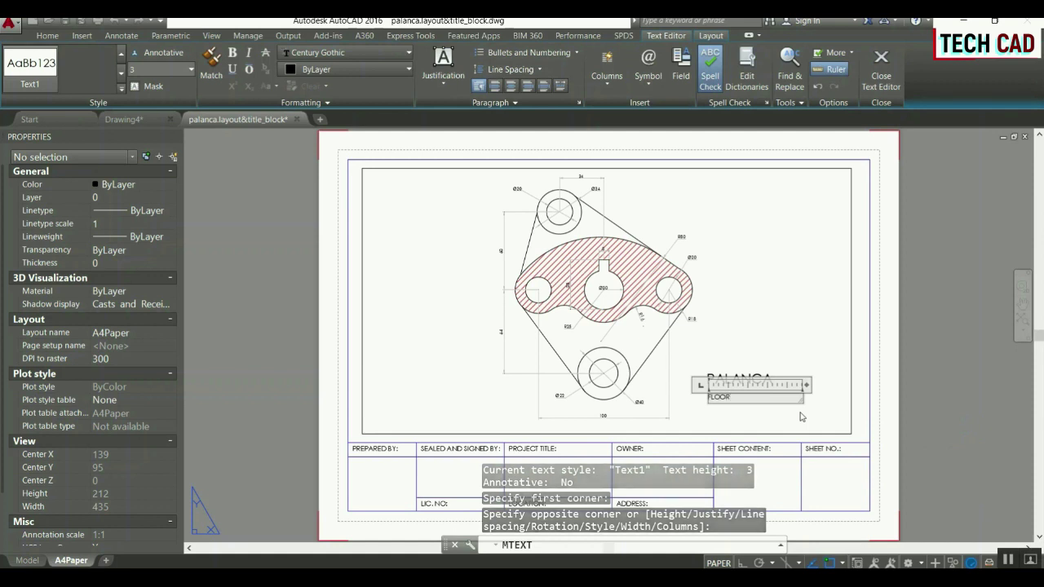
key(BackSpace)
key(BackSpace)
key(BackSpace)
key(BackSpace)
text(TOP VIEW)
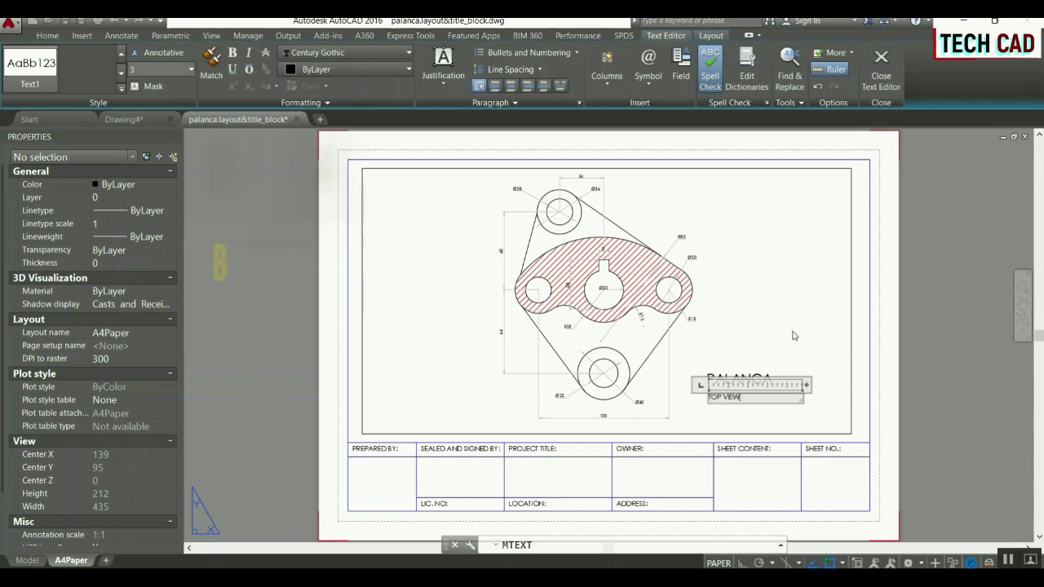
click(792, 335)
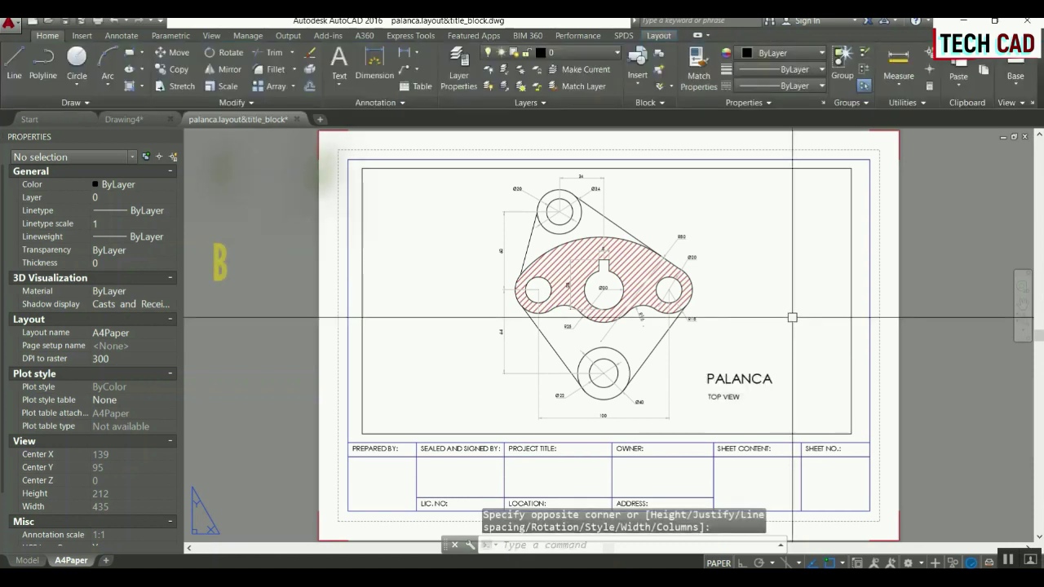
Move the TOP VIEW caption slightly up under PALANCA and save the drawing.
key(Escape)
text(m)
key(Return)
click(715, 397)
key(Return)
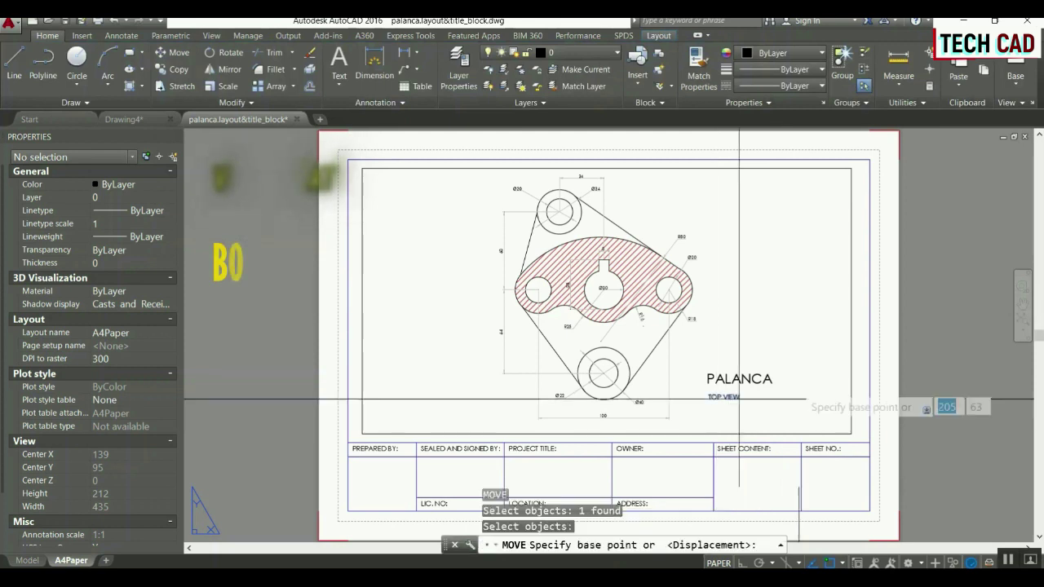
click(813, 401)
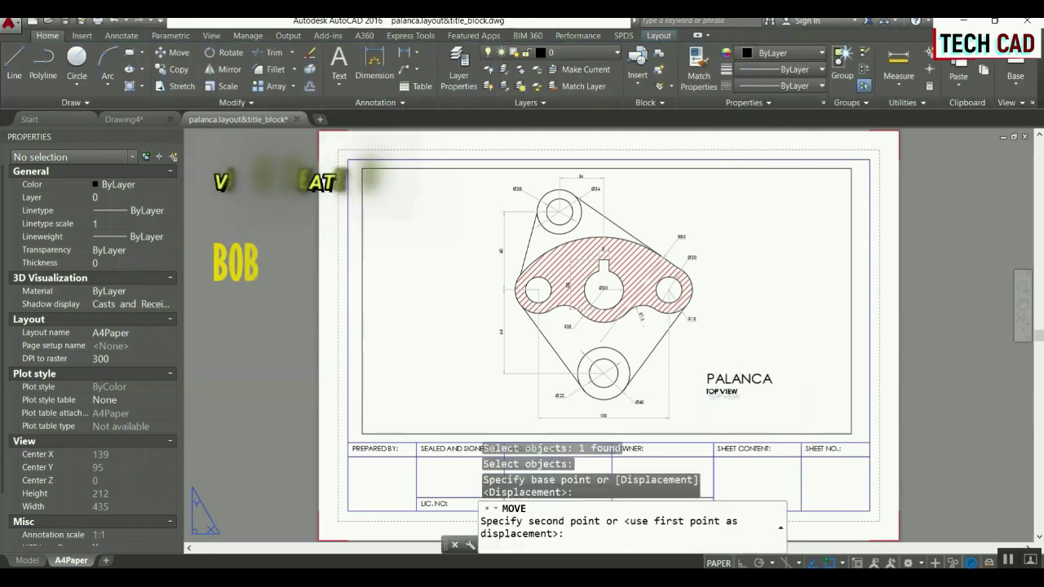
click(813, 400)
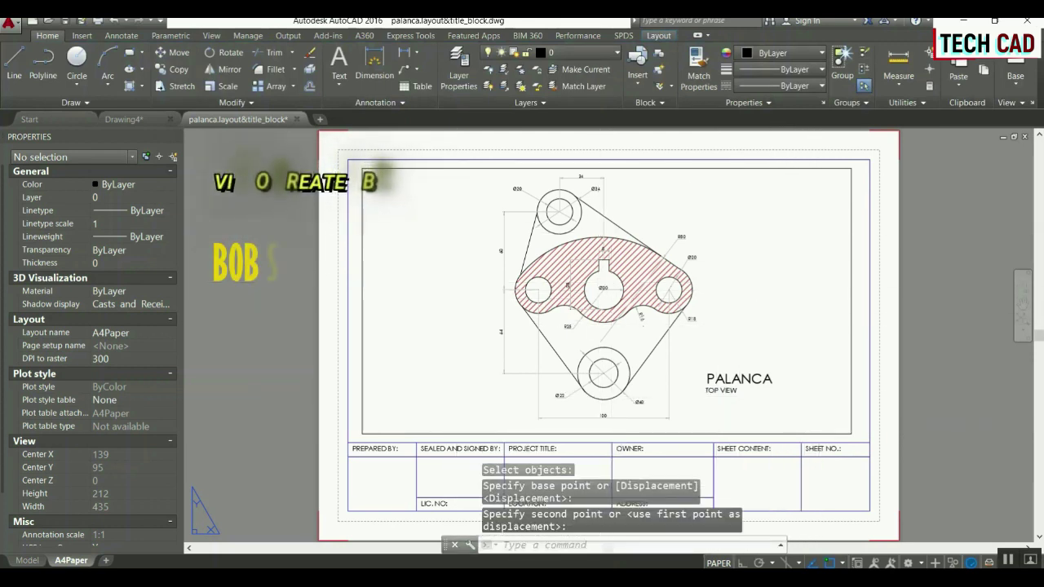
key(ctrl+s)
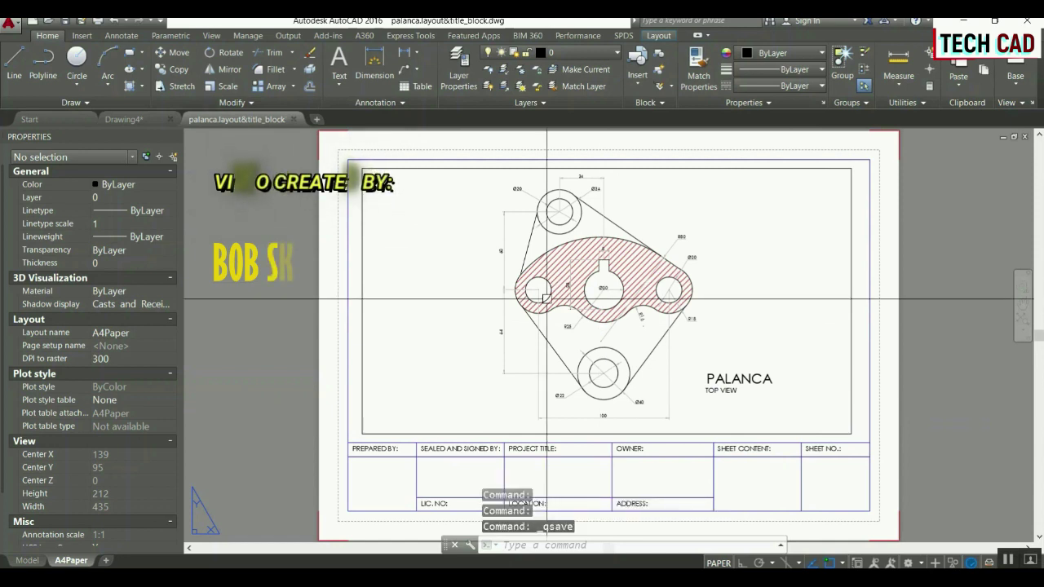